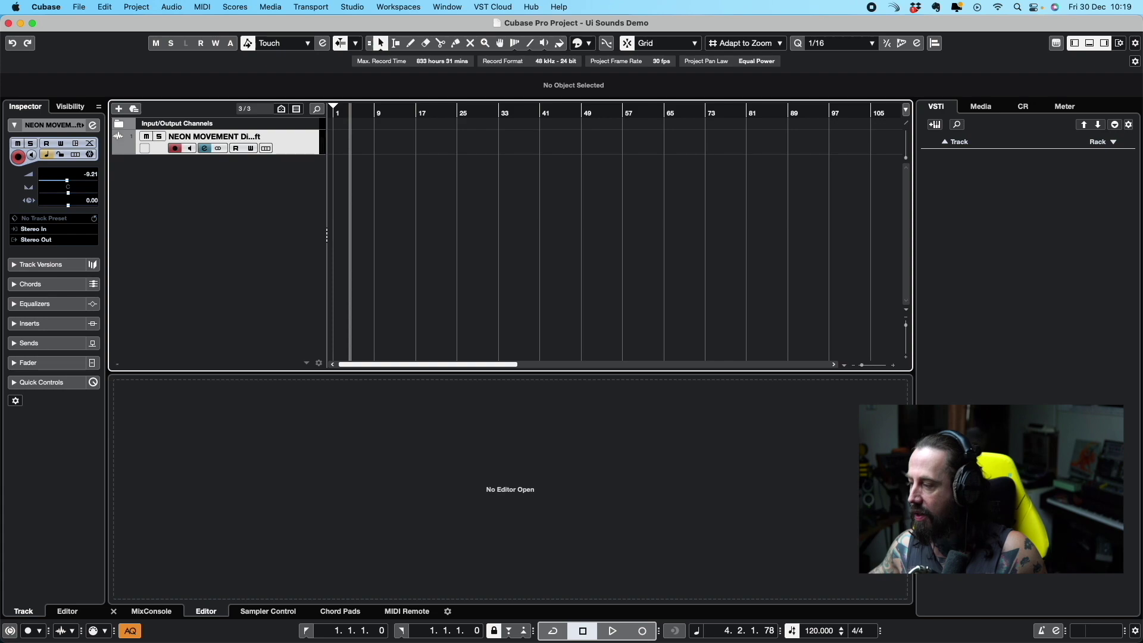
Drop the NEON MOVEMENT Dimensional Drift file onto the track, align it to bar 1, and zoom to the start
{"action": "left_click_drag", "start_coordinate": [531, 159], "coordinate": [352, 141]}
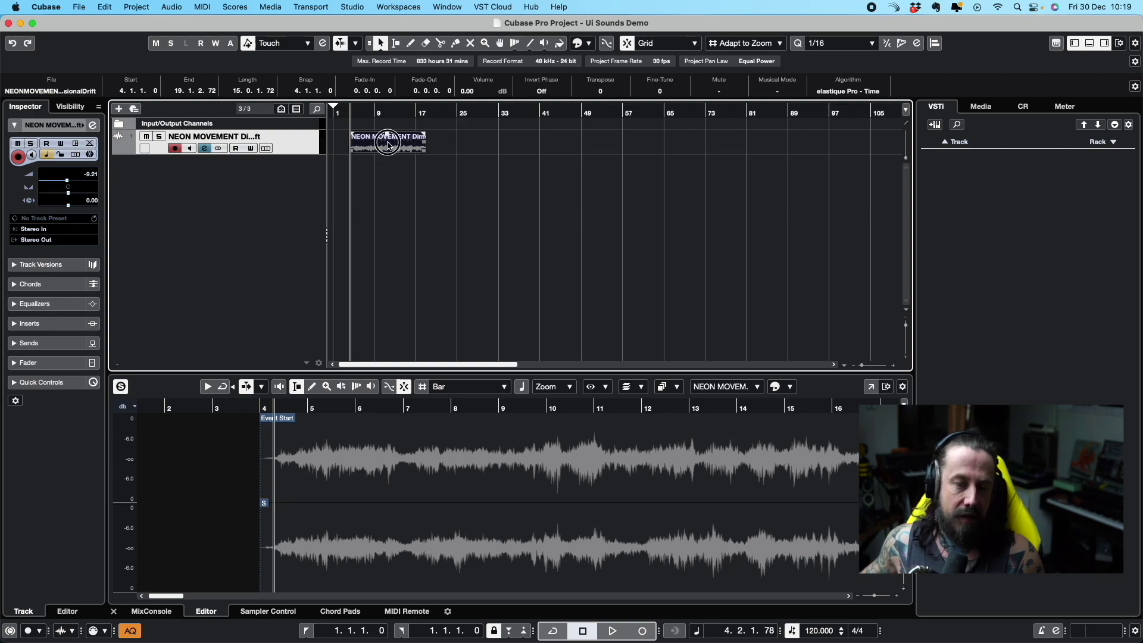
{"action": "left_click_drag", "start_coordinate": [394, 143], "coordinate": [378, 119]}
{"action": "key", "text": "Home"}
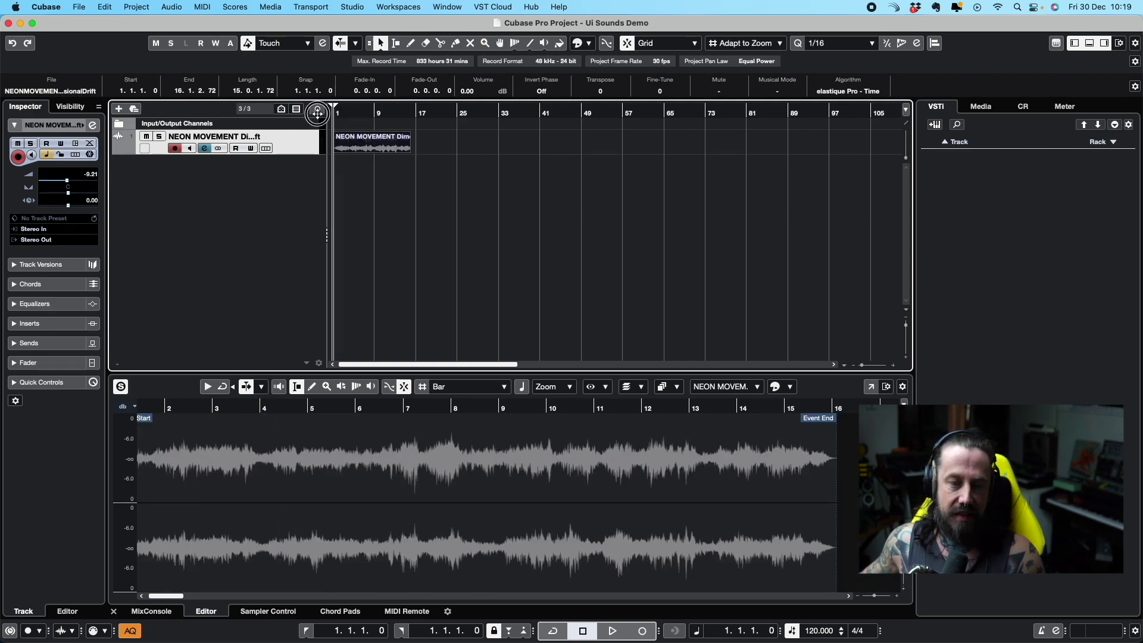
{"action": "key", "text": "h"}
{"action": "key", "text": "h"}
{"action": "key", "text": "h"}
{"action": "key", "text": "h"}
{"action": "key", "text": "h"}
{"action": "key", "text": "h"}
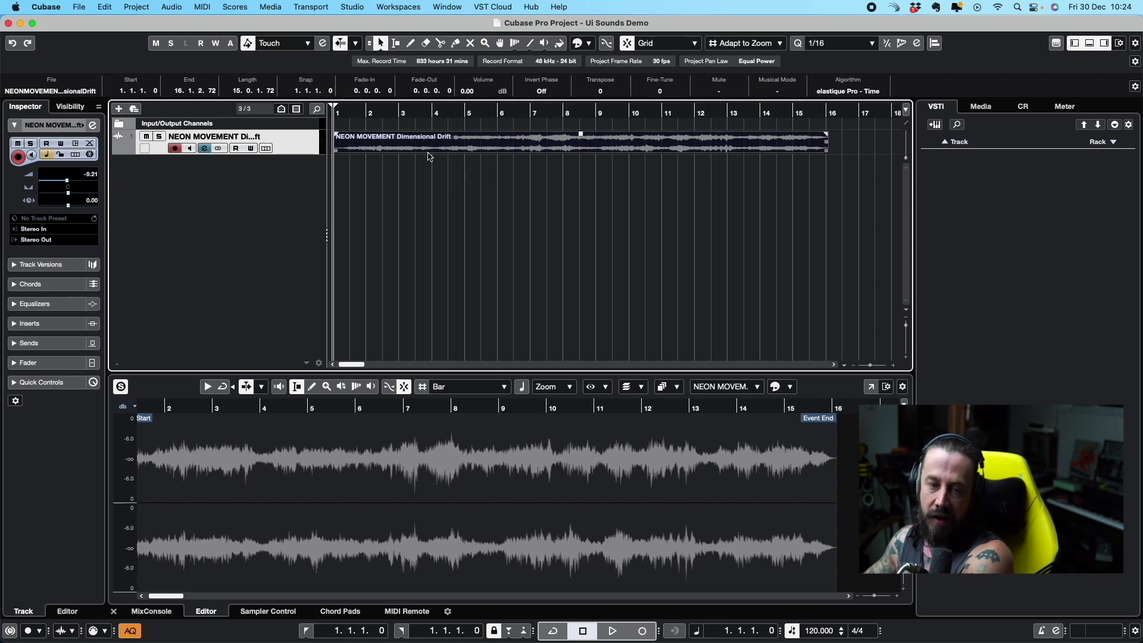
Audition the Dimensional Drift sample around bar 11 and zoom in on bars 10 to 14
{"action": "double_click", "coordinate": [446, 114]}
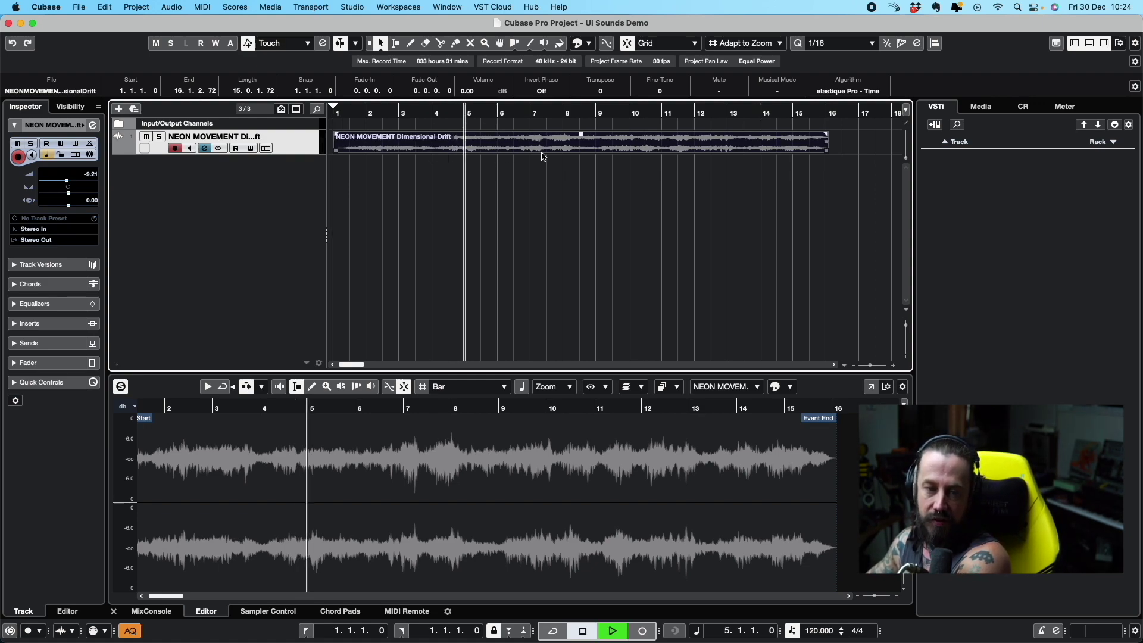
{"action": "left_click", "coordinate": [689, 111]}
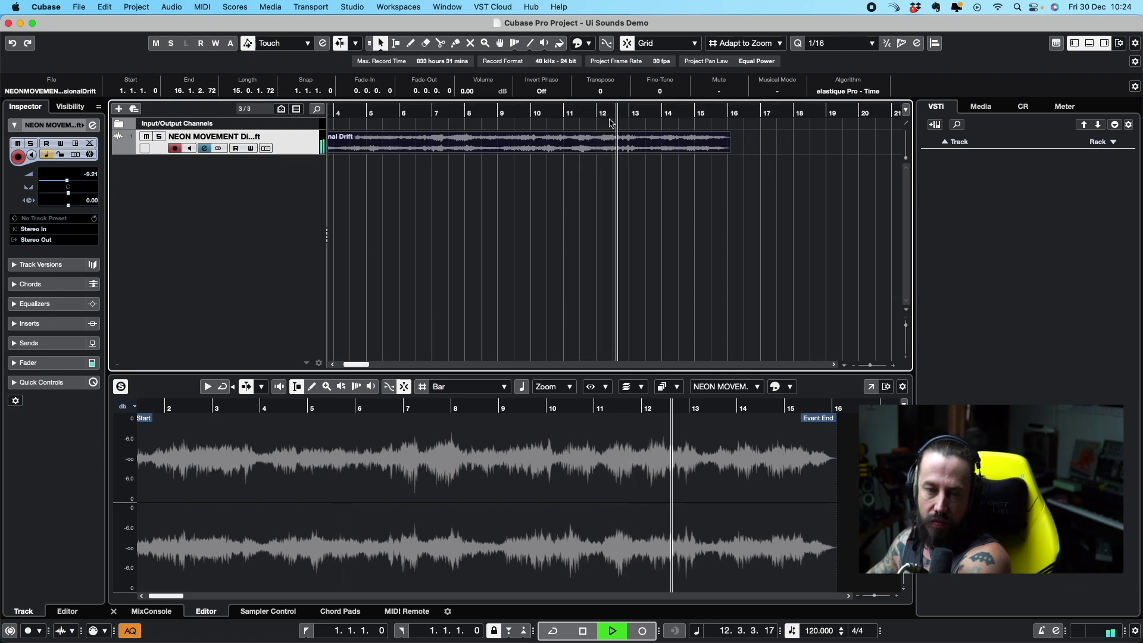
{"action": "key", "text": "space"}
{"action": "key", "text": "h"}
{"action": "key", "text": "h"}
{"action": "key", "text": "h"}
Switch to the Split (scissors) tool and resume playback from bar 12
{"action": "right_click", "coordinate": [601, 141]}
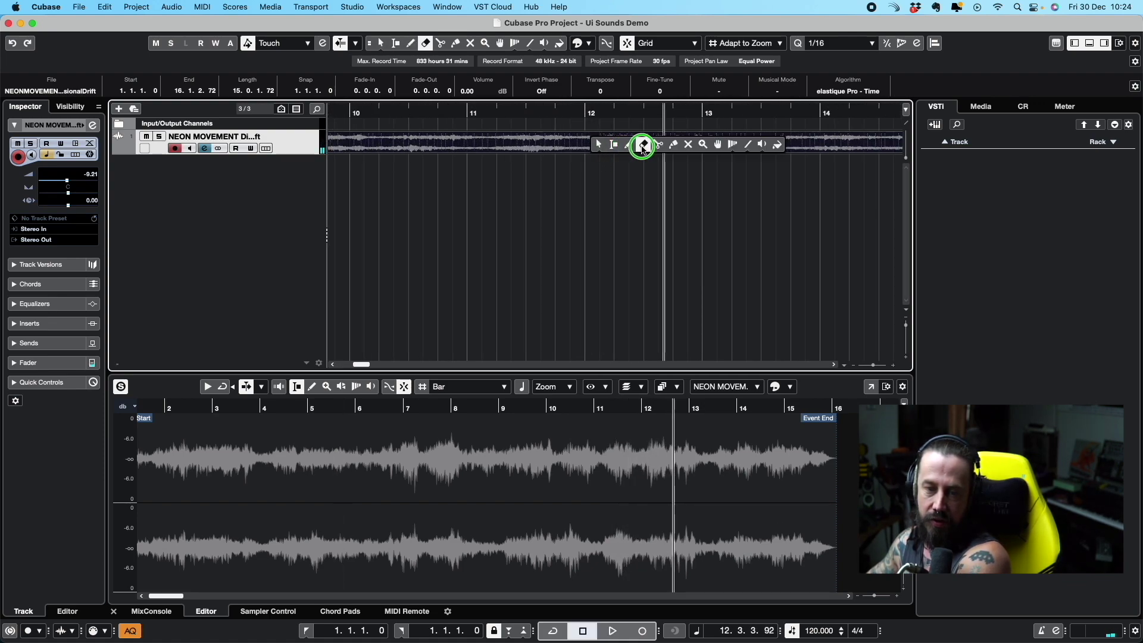
{"action": "left_click", "coordinate": [659, 146]}
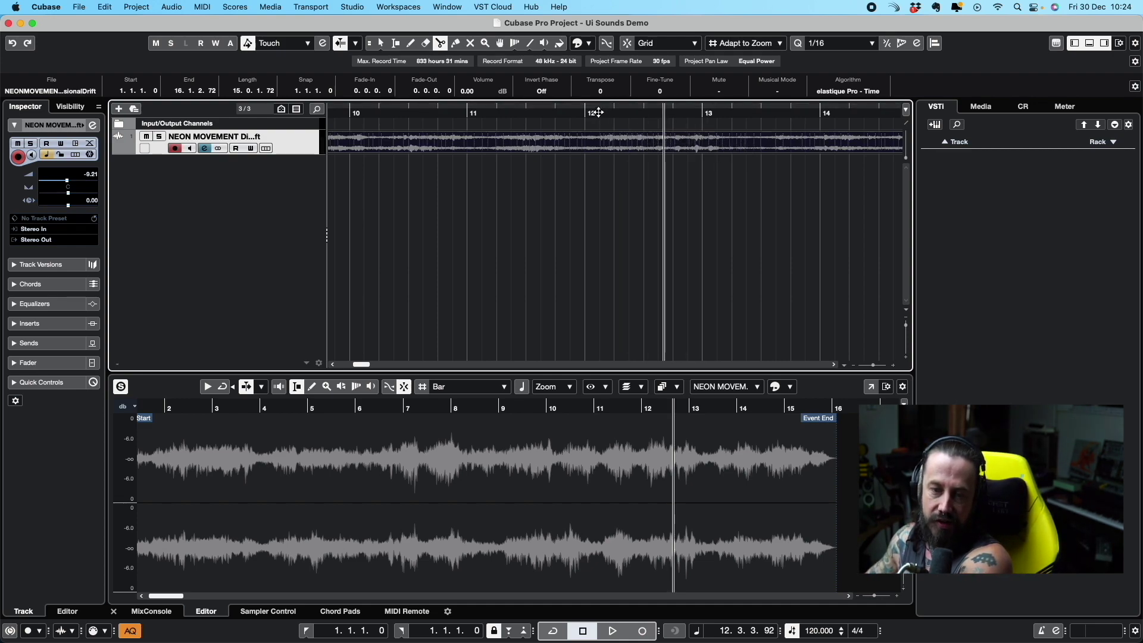
{"action": "left_click", "coordinate": [593, 111]}
{"action": "key", "text": "space"}
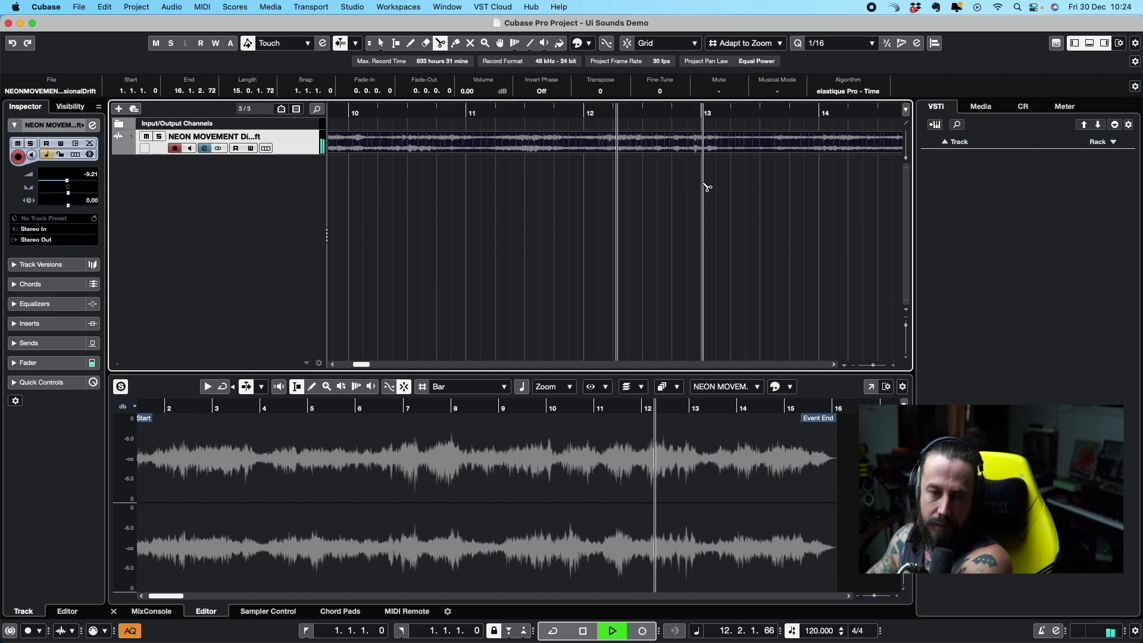
Split the sample at about bar 12.3 and move the long part onto Audio 01, after bar 15
{"action": "left_click", "coordinate": [619, 146]}
{"action": "right_click", "coordinate": [620, 167]}
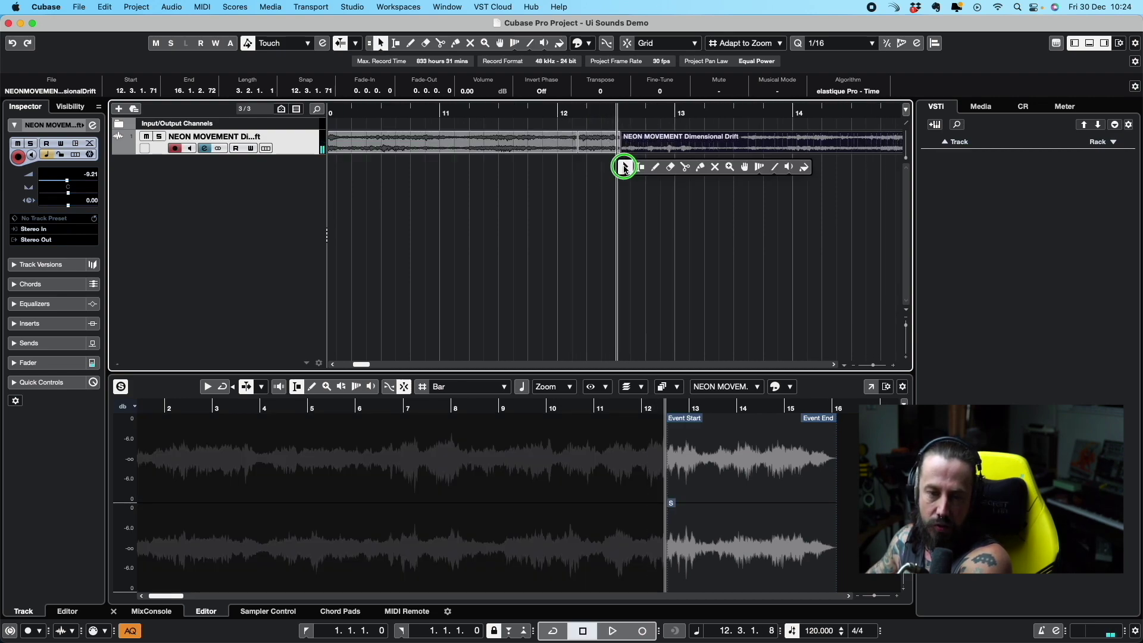
{"action": "left_click", "coordinate": [620, 169]}
{"action": "left_click_drag", "start_coordinate": [481, 144], "coordinate": [558, 221]}
{"action": "key", "text": "g"}
{"action": "key", "text": "g"}
{"action": "key", "text": "g"}
{"action": "key", "text": "g"}
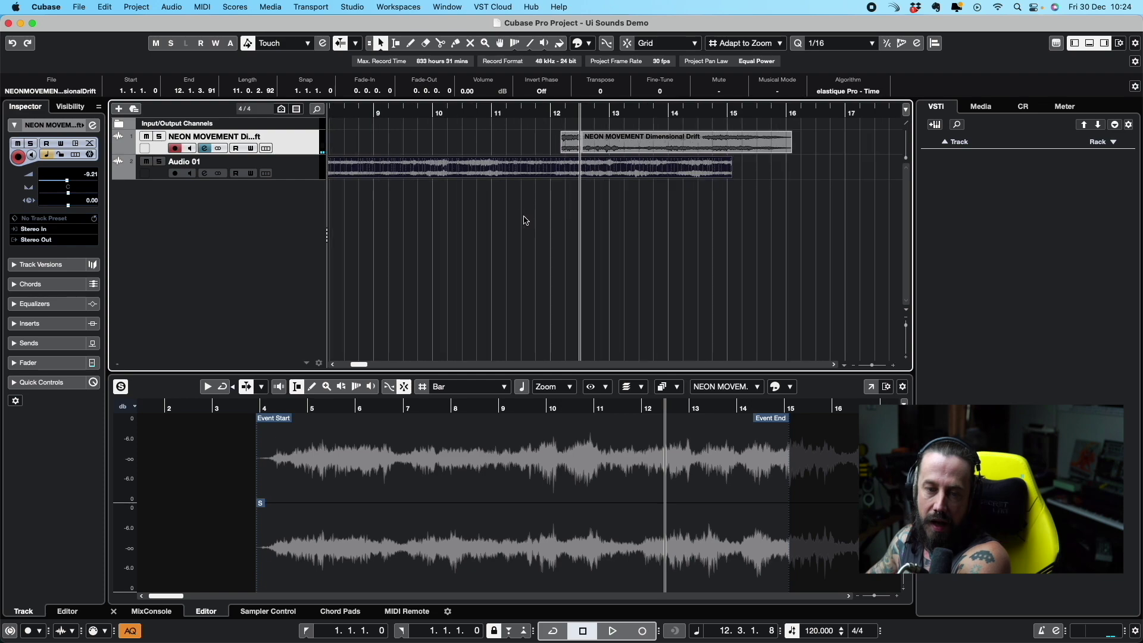
{"action": "left_click_drag", "start_coordinate": [393, 172], "coordinate": [680, 170]}
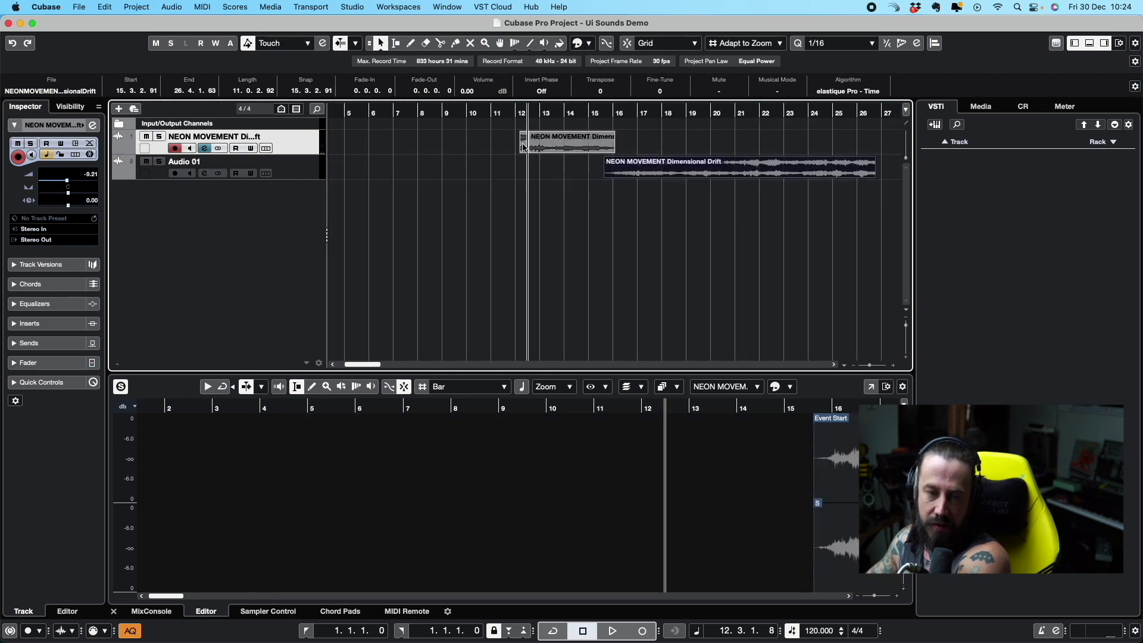
Move the small split slice of Dimensional Drift to around bar 3
{"action": "left_click", "coordinate": [523, 150]}
{"action": "left_click_drag", "start_coordinate": [523, 153], "coordinate": [344, 164]}
{"action": "left_click", "coordinate": [344, 164]}
{"action": "key", "text": "h"}
{"action": "key", "text": "h"}
{"action": "key", "text": "h"}
{"action": "key", "text": "h"}
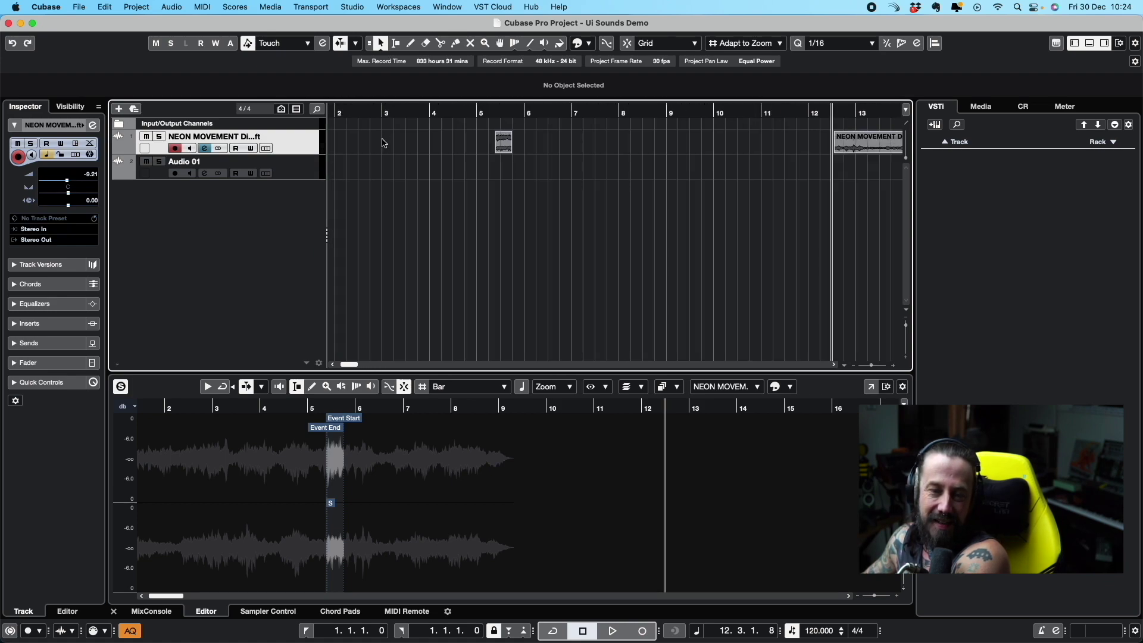
{"action": "left_click_drag", "start_coordinate": [525, 142], "coordinate": [387, 152]}
{"action": "key", "text": "h"}
{"action": "key", "text": "h"}
{"action": "key", "text": "h"}
{"action": "key", "text": "h"}
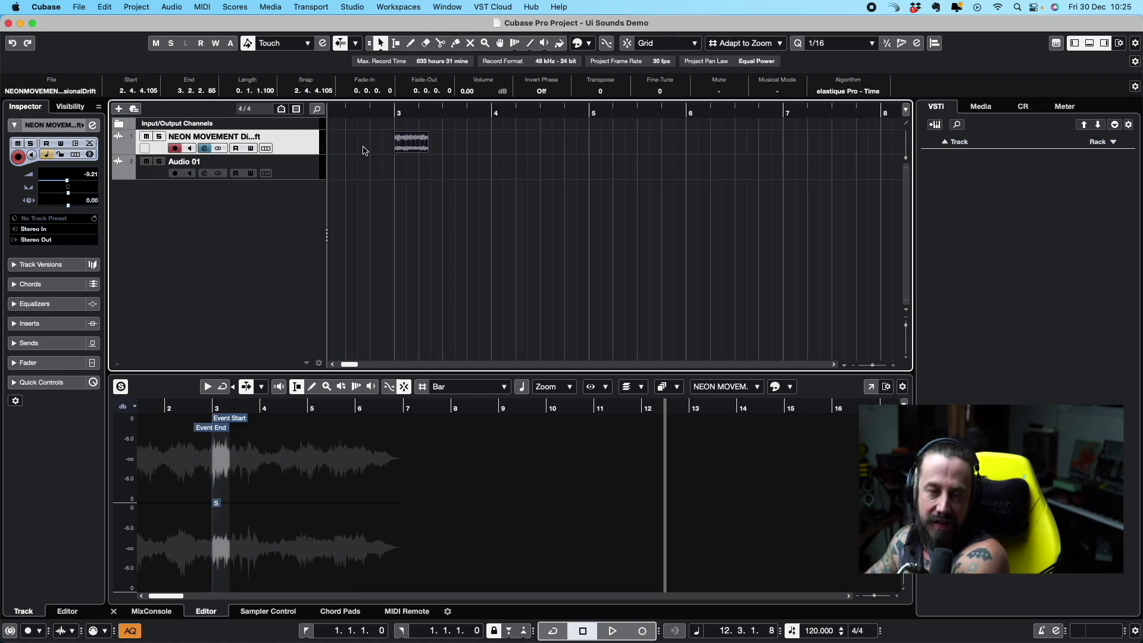
Give the slice a 0.0.2.16 fade-out and trim its start to 2.4.4.118, auditioning it
{"action": "left_click", "coordinate": [382, 117]}
{"action": "mouse_move", "coordinate": [436, 134]}
{"action": "left_mouse_down"}
{"action": "mouse_move", "coordinate": [406, 136]}
{"action": "mouse_move", "coordinate": [416, 136]}
{"action": "left_mouse_up"}
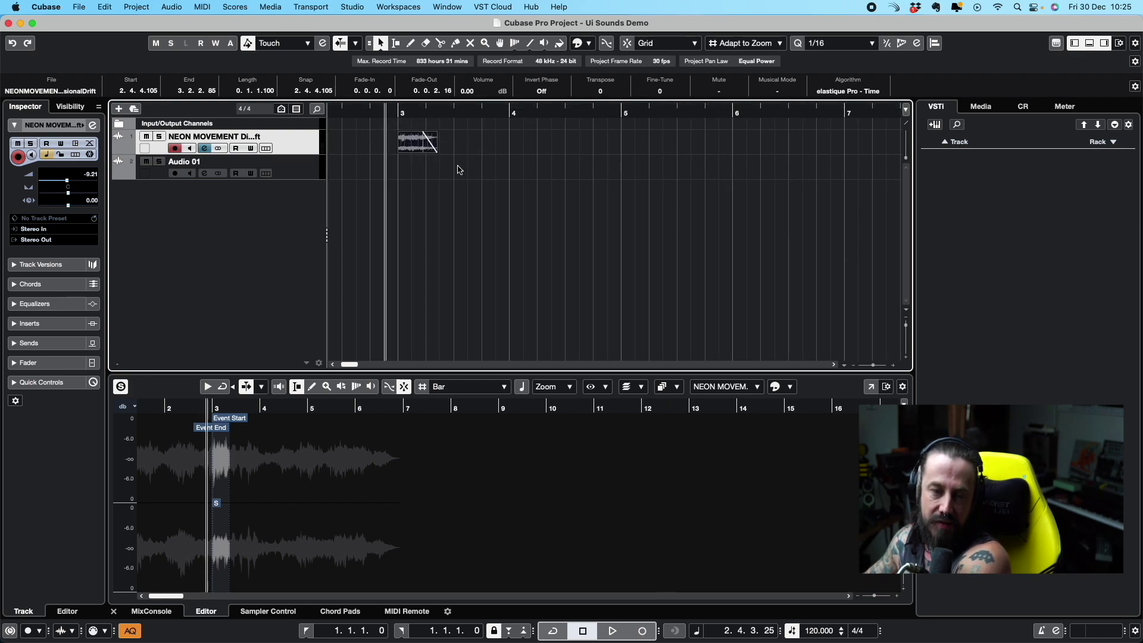
{"action": "key", "text": "space"}
{"action": "key", "text": "space"}
{"action": "mouse_move", "coordinate": [557, 142]}
{"action": "left_mouse_down"}
{"action": "mouse_move", "coordinate": [580, 137]}
{"action": "mouse_move", "coordinate": [554, 146]}
{"action": "left_mouse_up"}
{"action": "left_click", "coordinate": [574, 108]}
{"action": "key", "text": "space"}
{"action": "key", "text": "space"}
{"action": "scroll", "coordinate": [563, 148], "scroll_direction": "up", "scroll_amount": 3}
{"action": "scroll", "coordinate": [560, 151], "scroll_direction": "up", "scroll_amount": 1}
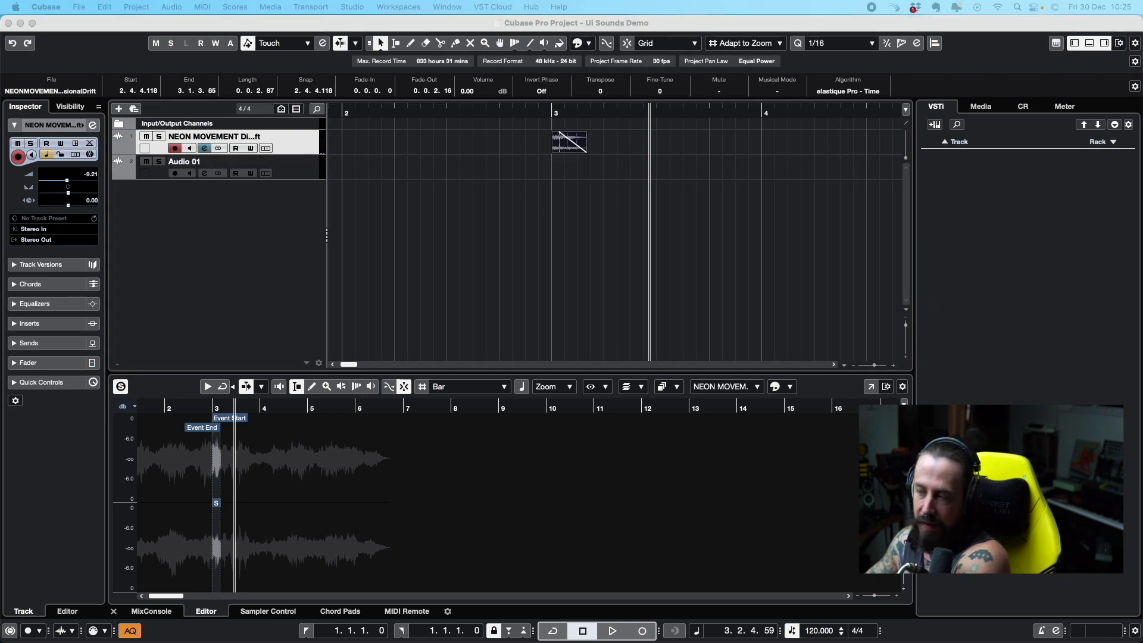
{"action": "key", "text": "e"}
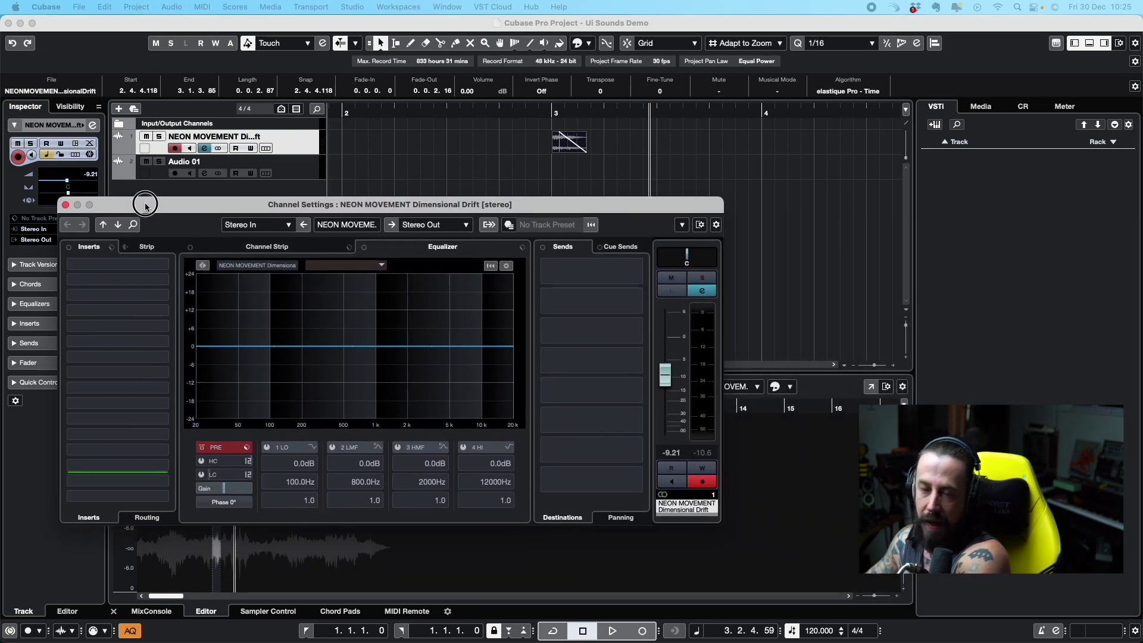
{"action": "left_click_drag", "start_coordinate": [156, 204], "coordinate": [310, 284]}
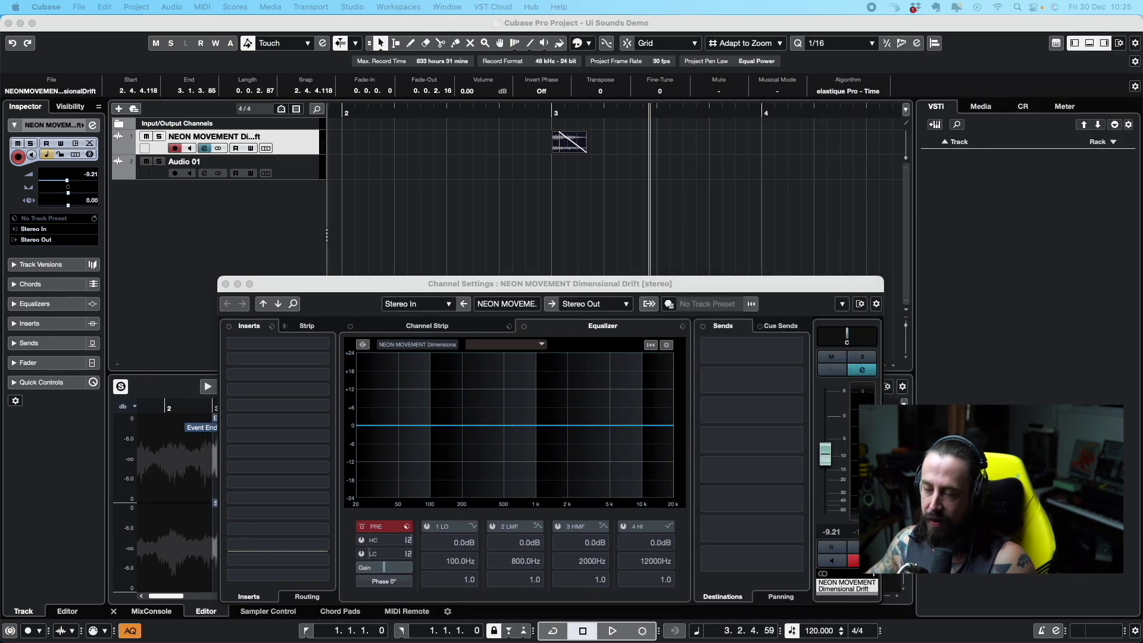
{"action": "key", "text": "e"}
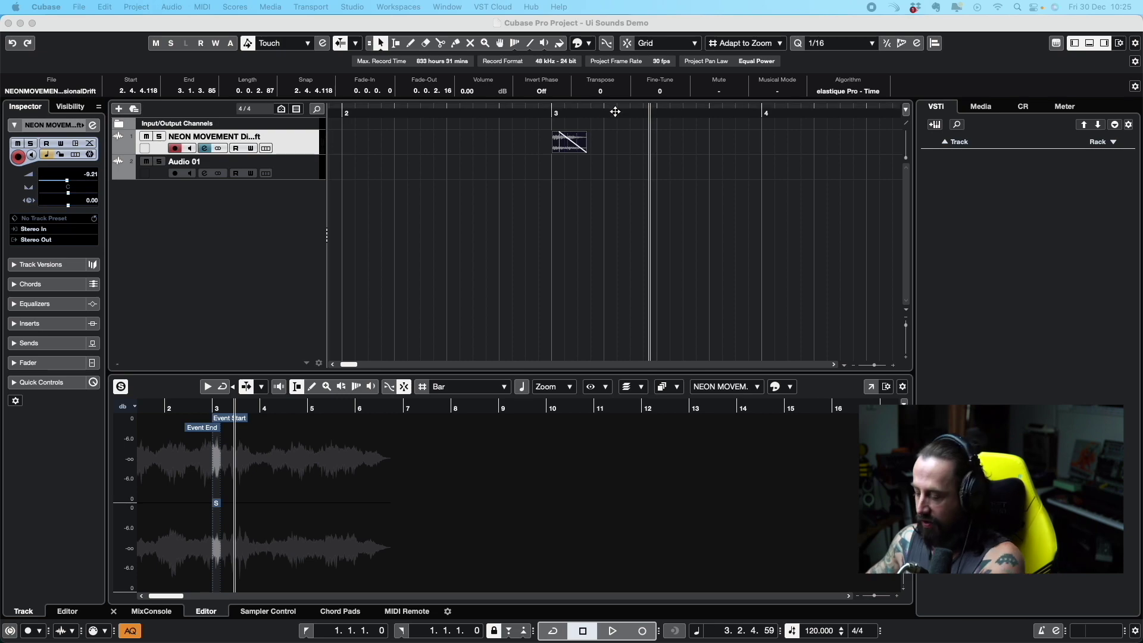
Lengthen the Dimensional Drift slice near bar 3 so it ends at 3.2.1.8, then play it
{"action": "double_click", "coordinate": [542, 112]}
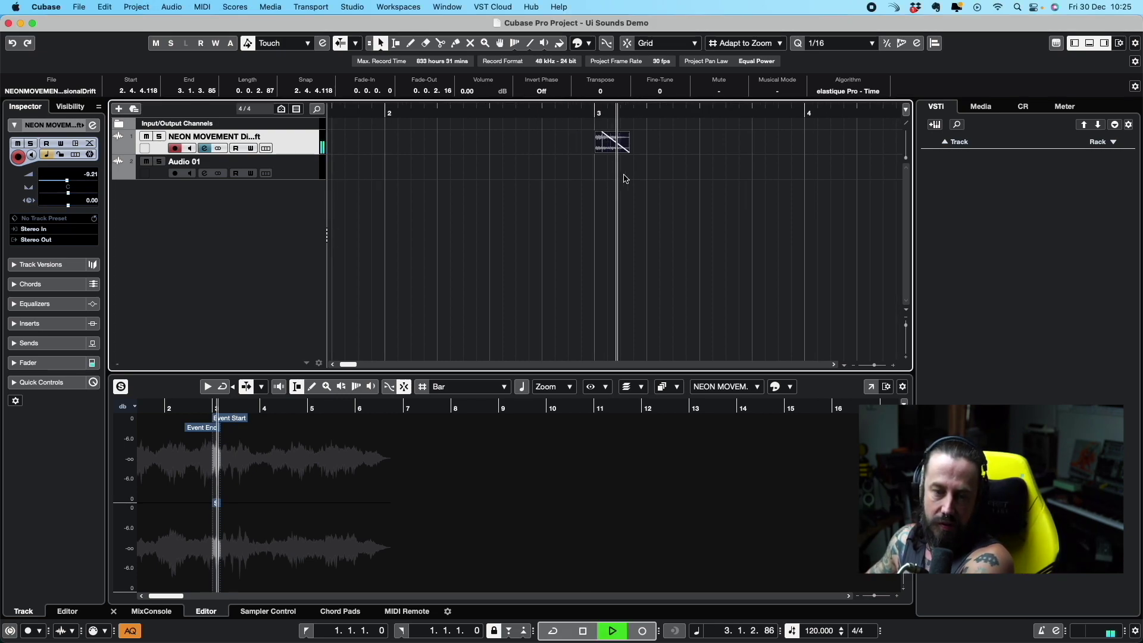
{"action": "key", "text": "space"}
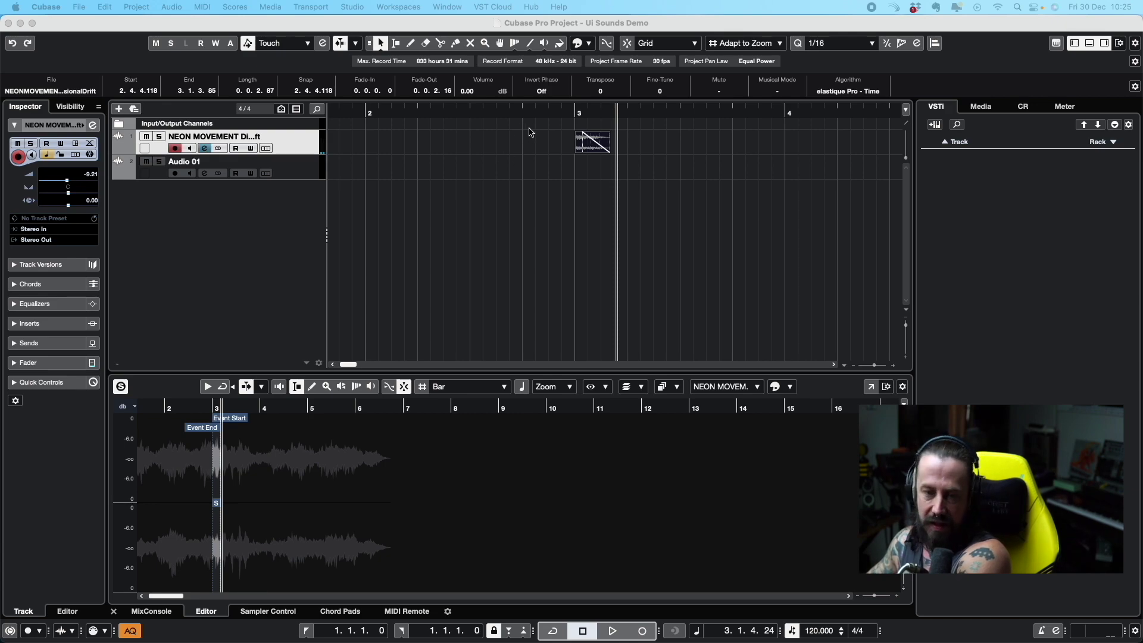
{"action": "left_click", "coordinate": [587, 153]}
{"action": "left_click_drag", "start_coordinate": [609, 150], "coordinate": [574, 113]}
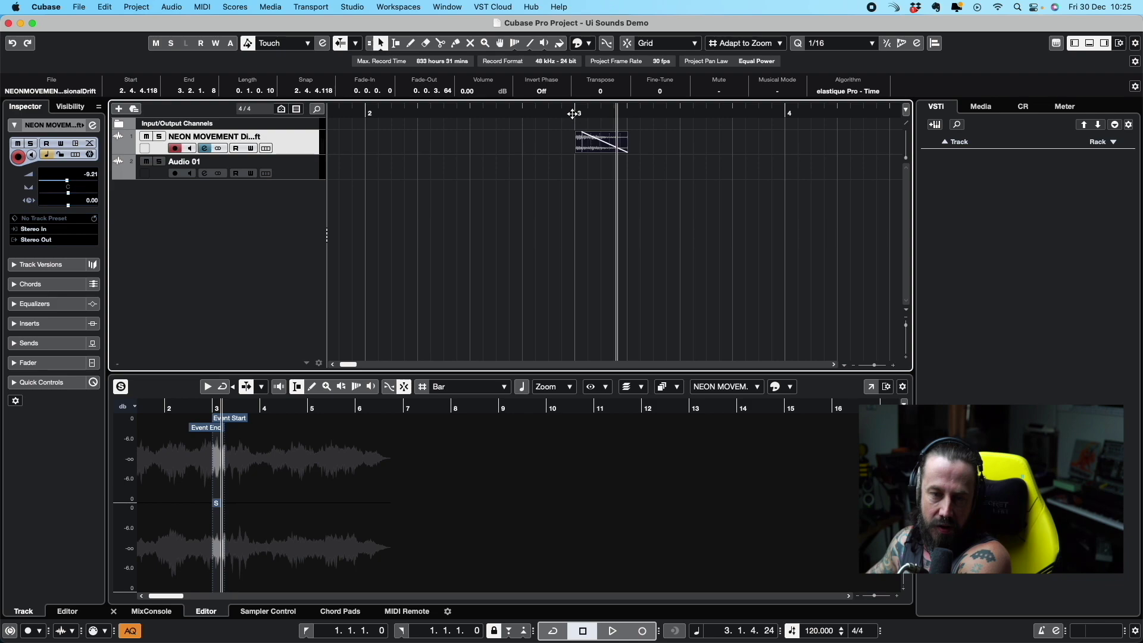
{"action": "key", "text": "space"}
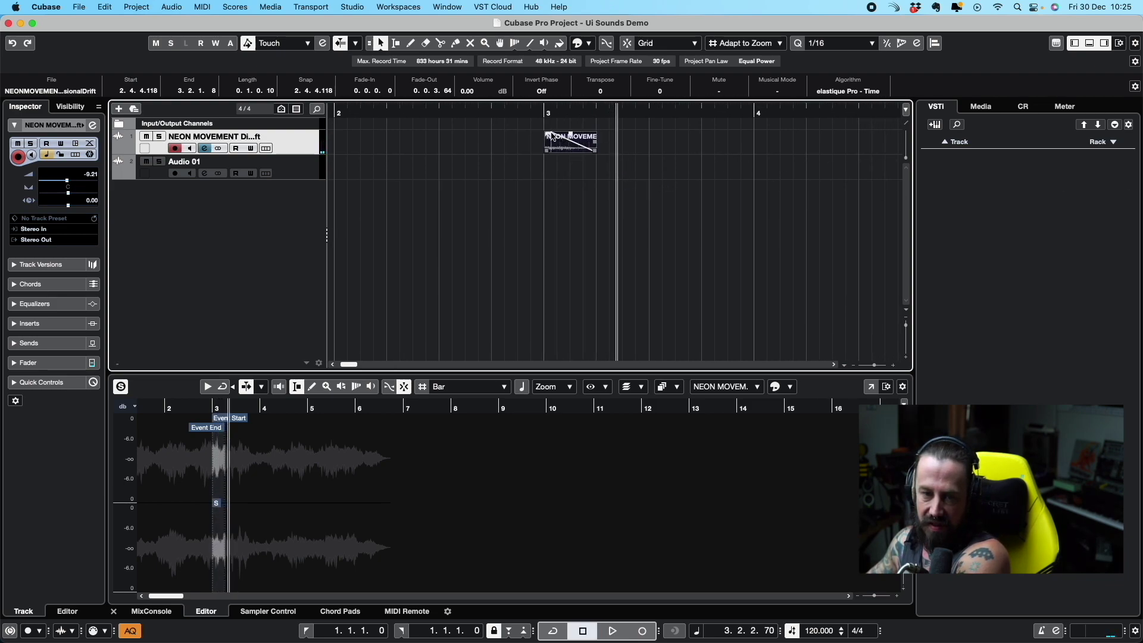
Shorten the fade-out to 0.0.1.82 and shift the slice to start at 3.1.1.4
{"action": "left_click_drag", "start_coordinate": [548, 132], "coordinate": [573, 132]}
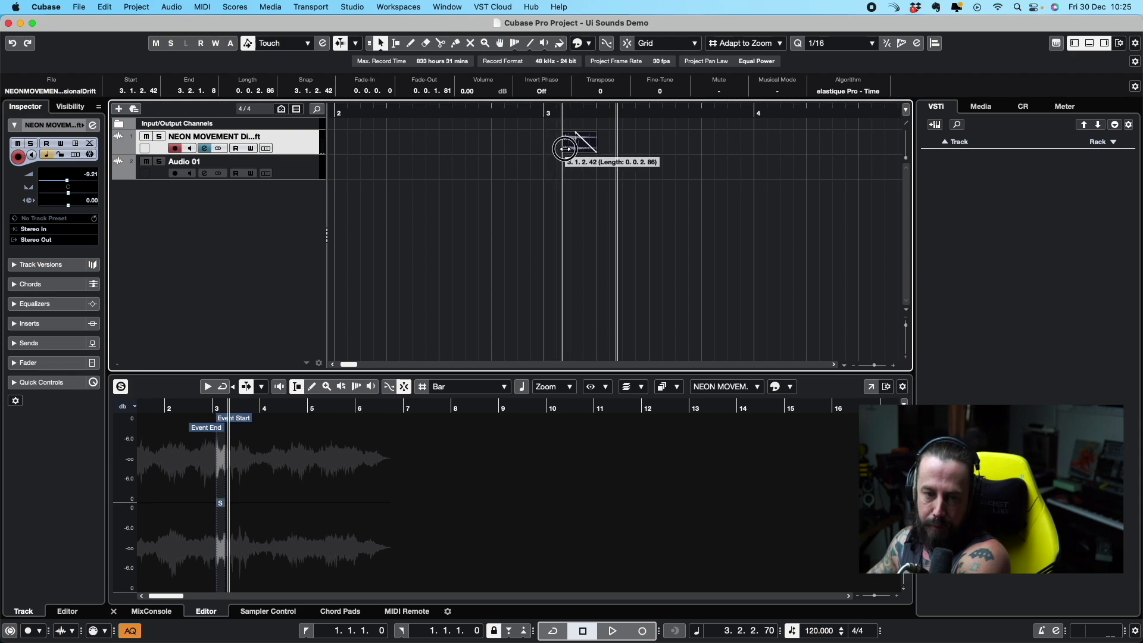
{"action": "left_click_drag", "start_coordinate": [565, 149], "coordinate": [548, 141]}
{"action": "key", "text": "space"}
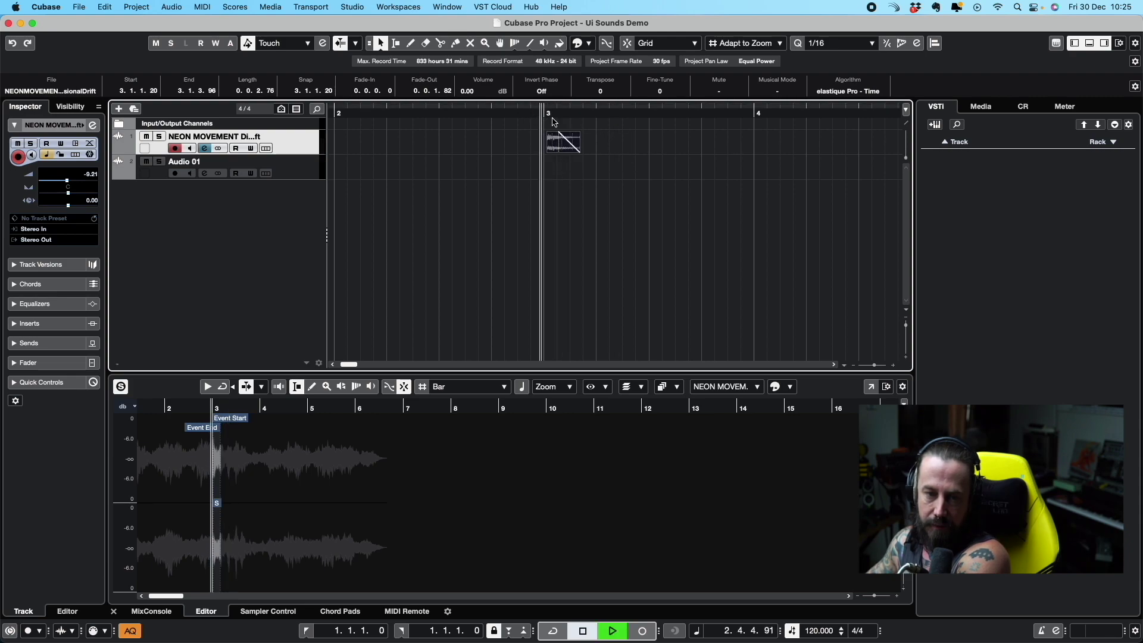
{"action": "key", "text": "space"}
{"action": "left_click", "coordinate": [575, 151]}
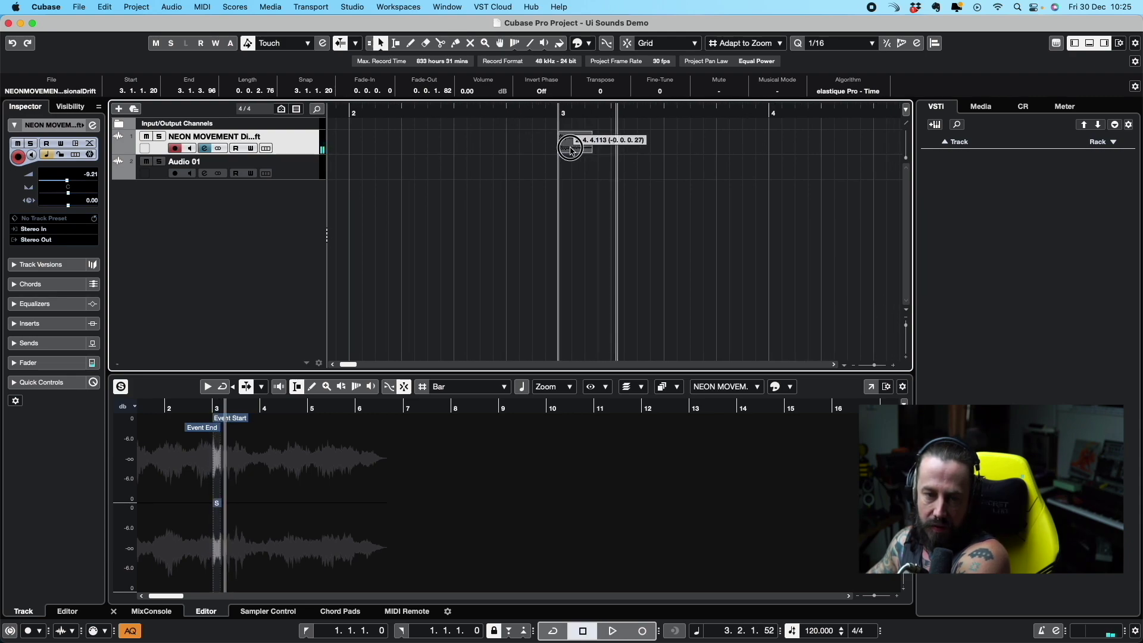
{"action": "left_click_drag", "start_coordinate": [571, 150], "coordinate": [573, 150]}
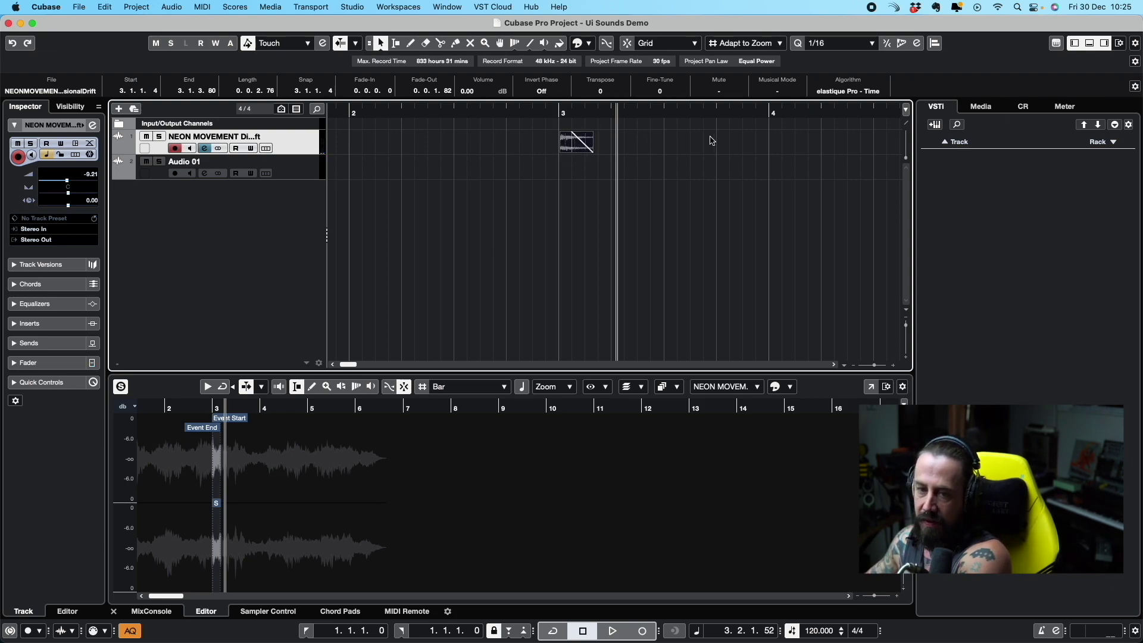
{"action": "key", "text": "g"}
{"action": "key", "text": "g"}
{"action": "key", "text": "g"}
{"action": "key", "text": "g"}
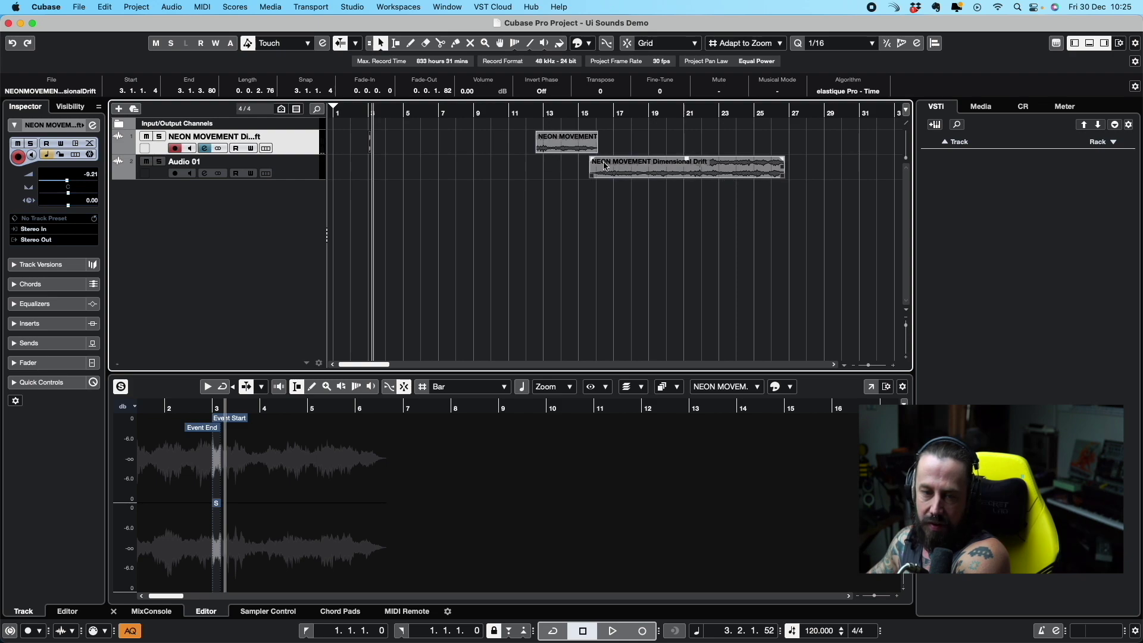
{"action": "left_click", "coordinate": [757, 113]}
{"action": "key", "text": "space"}
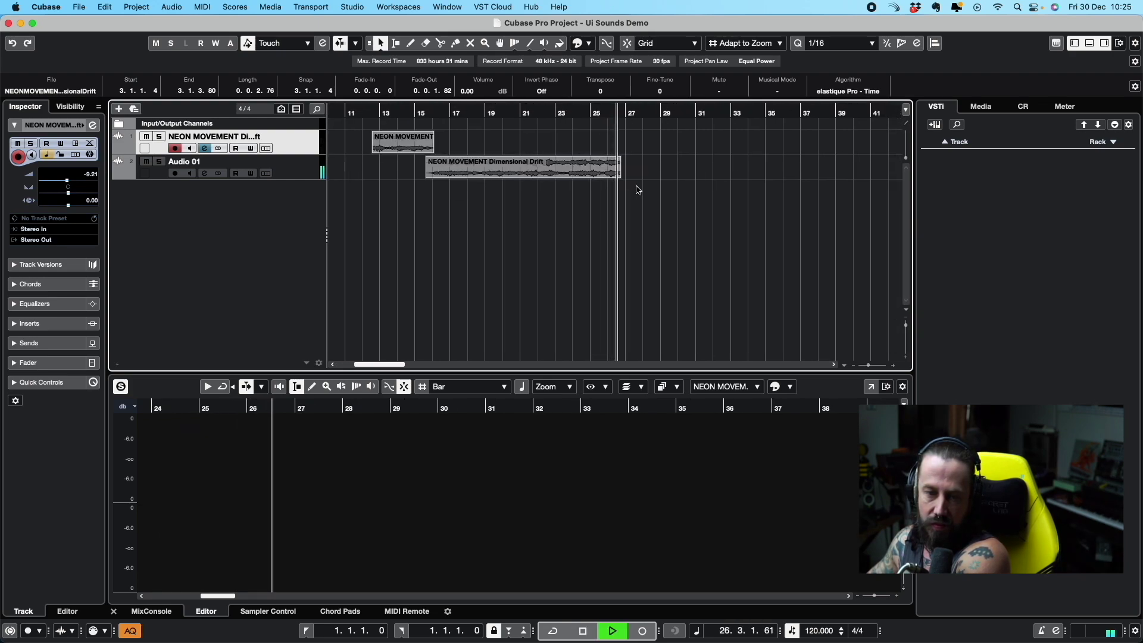
{"action": "key", "text": "space"}
{"action": "key", "text": "h"}
{"action": "key", "text": "h"}
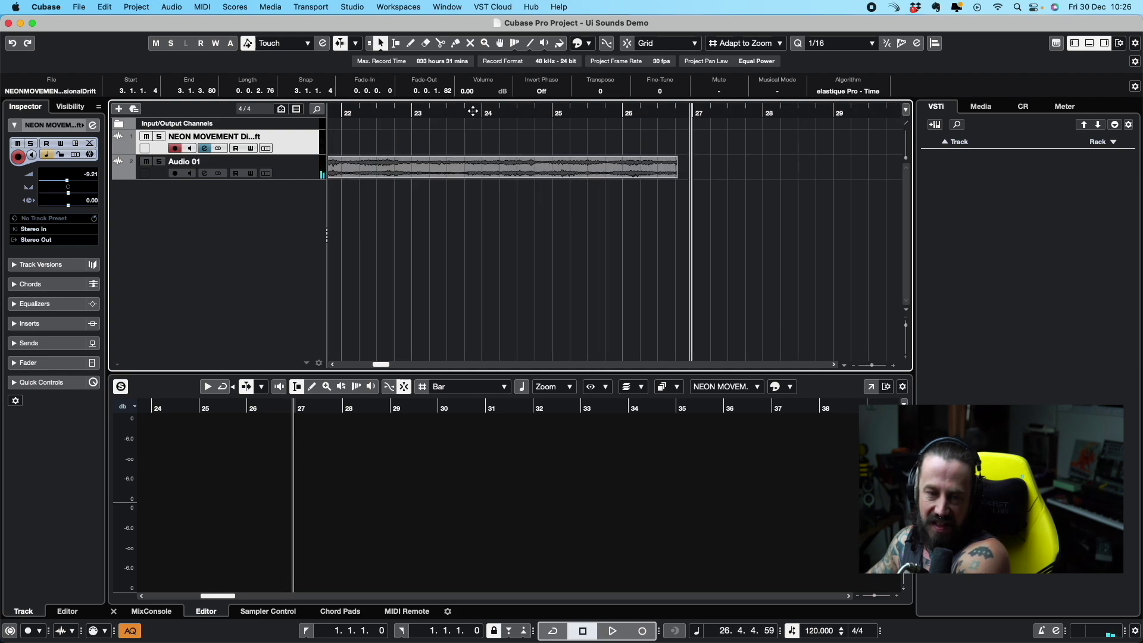
{"action": "left_click", "coordinate": [473, 111]}
{"action": "key", "text": "space"}
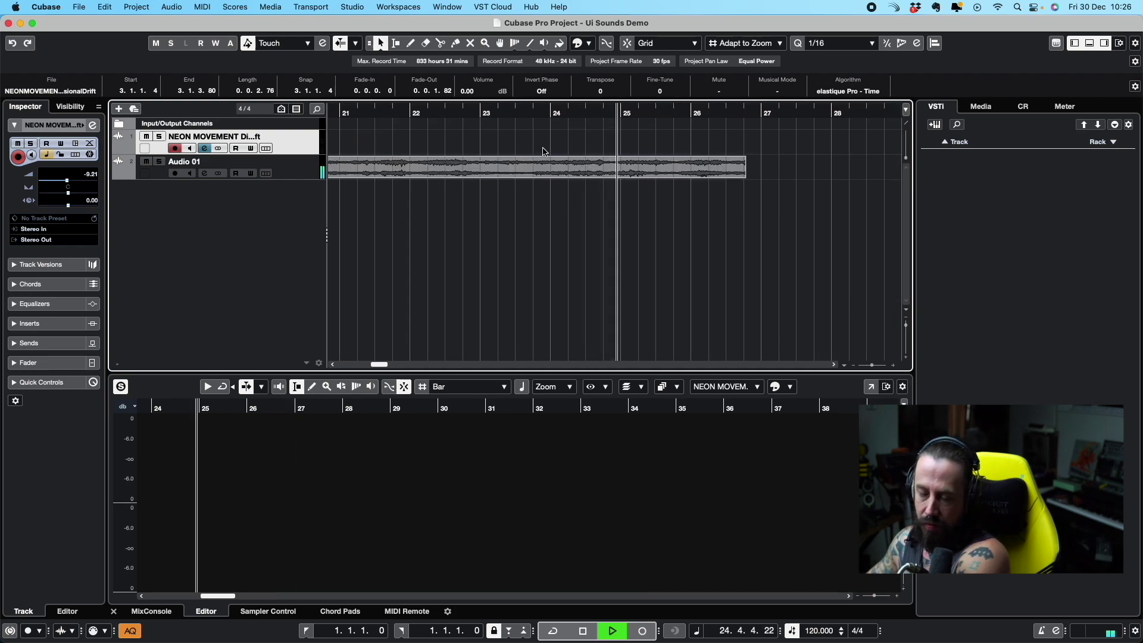
{"action": "key", "text": "space"}
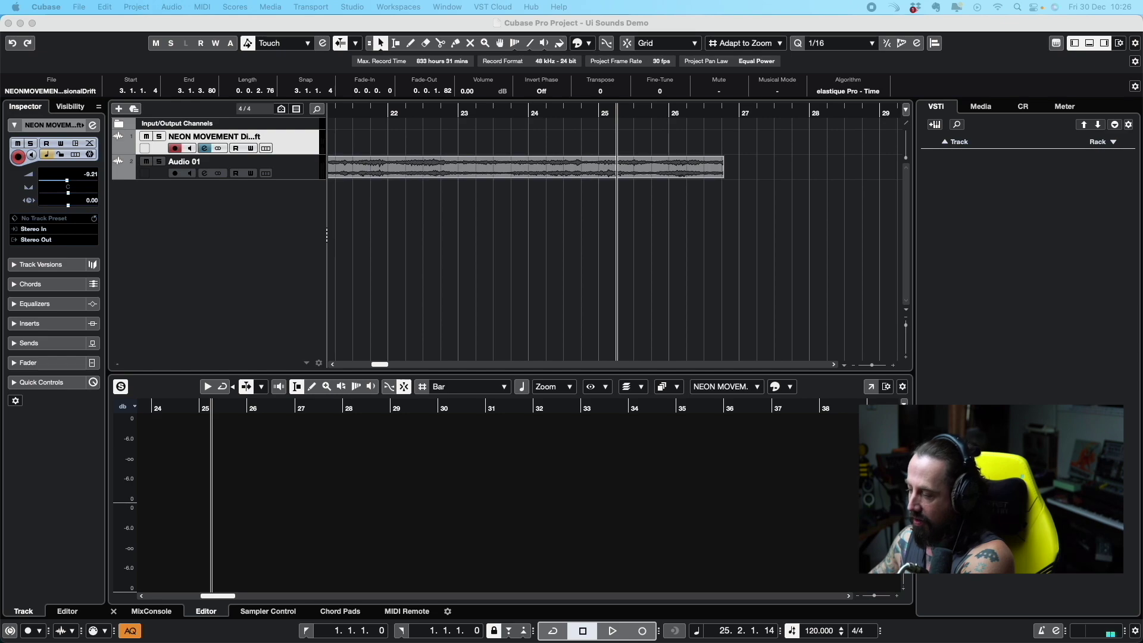
Add NEON PARTICLES LARGE SLOW Ethereal Vortex as a new track and audition it near bar 30
{"action": "left_click_drag", "start_coordinate": [1142, 301], "coordinate": [436, 217]}
{"action": "key", "text": "g"}
{"action": "key", "text": "g"}
{"action": "key", "text": "g"}
{"action": "key", "text": "g"}
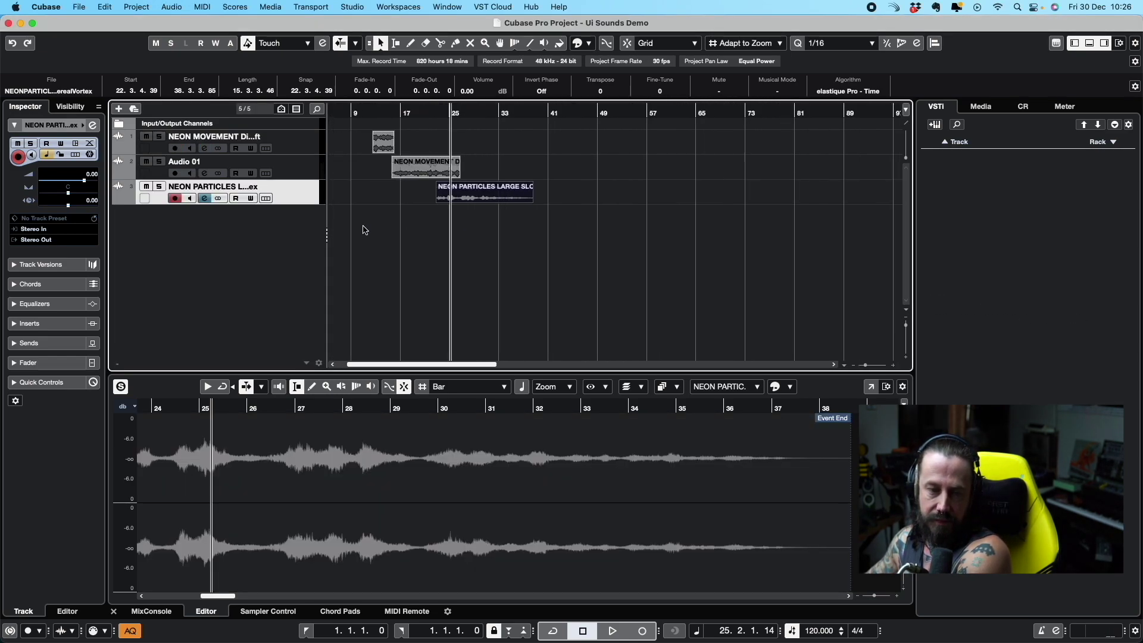
{"action": "left_click", "coordinate": [581, 111]}
{"action": "key", "text": "space"}
{"action": "key", "text": "h"}
{"action": "key", "text": "h"}
{"action": "key", "text": "h"}
{"action": "key", "text": "h"}
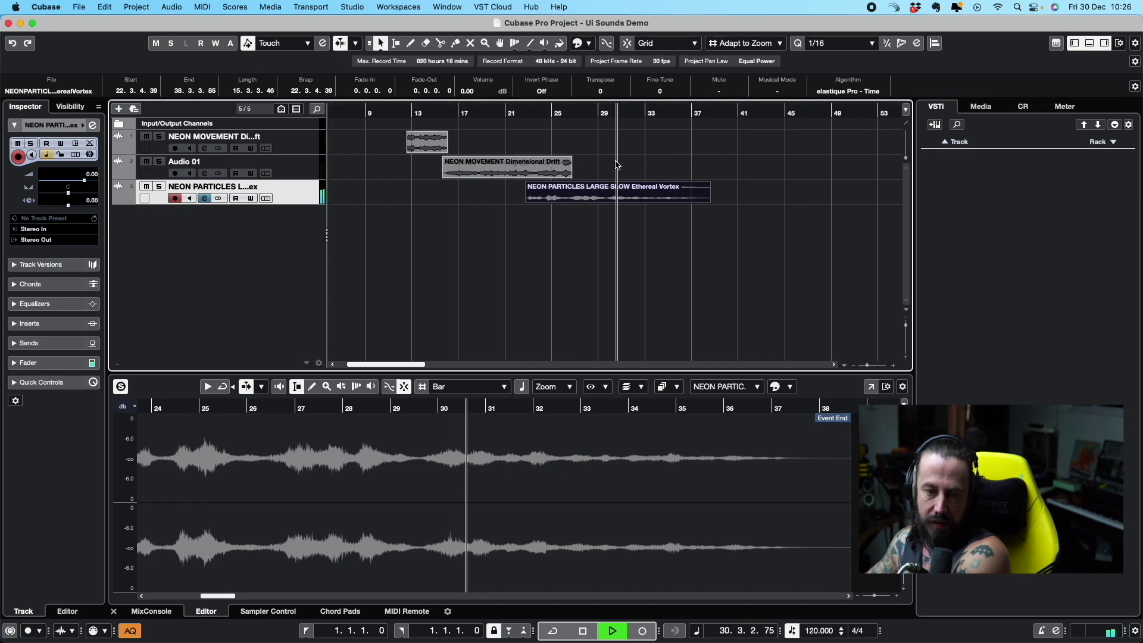
Cut a short piece out of the particles event near bar 32 and move it to bar 3 on Audio 01
{"action": "right_click", "coordinate": [648, 162]}
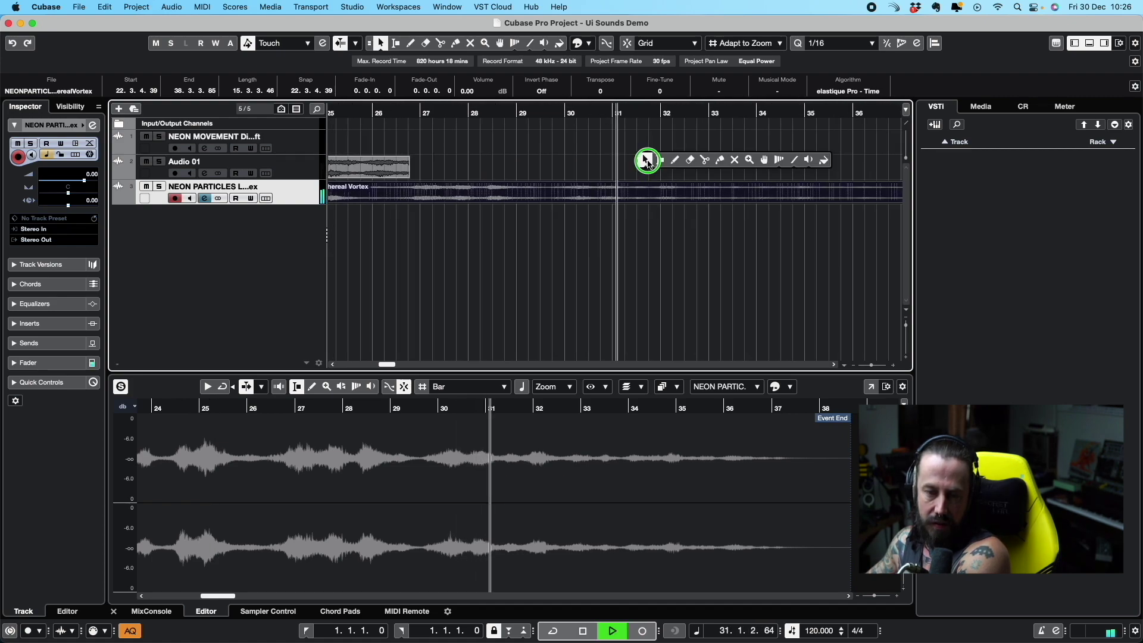
{"action": "left_click", "coordinate": [704, 160]}
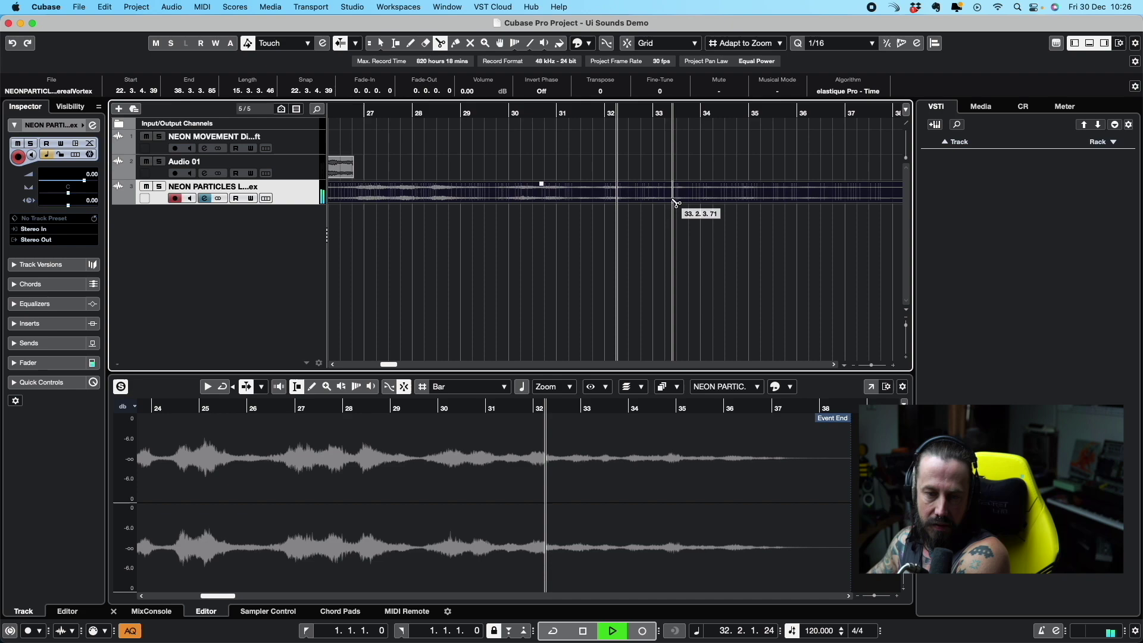
{"action": "key", "text": "space"}
{"action": "left_click", "coordinate": [607, 196]}
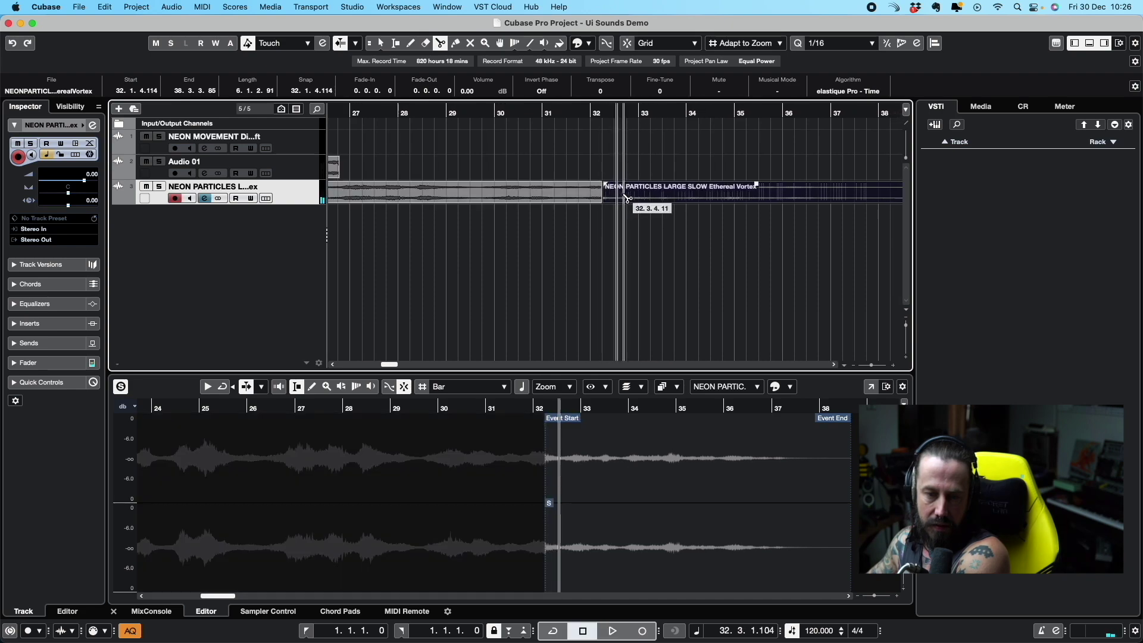
{"action": "left_click", "coordinate": [624, 197]}
{"action": "key", "text": "1"}
{"action": "left_click", "coordinate": [610, 198]}
{"action": "left_click_drag", "start_coordinate": [610, 198], "coordinate": [487, 169]}
Give the particles slice a 0.1.2.43 fade-out and trim its end to 3.2.3.119, auditioning the layers
{"action": "scroll", "coordinate": [431, 161], "scroll_direction": "up", "scroll_amount": 10}
{"action": "left_click_drag", "start_coordinate": [599, 158], "coordinate": [428, 154]}
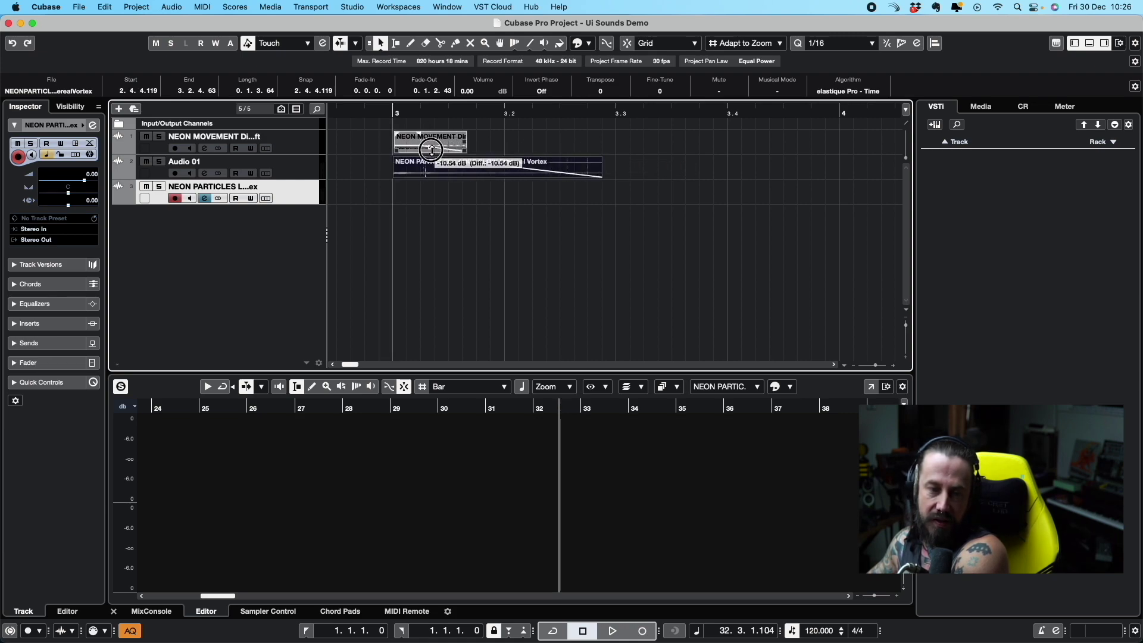
{"action": "left_click", "coordinate": [393, 113]}
{"action": "key", "text": "space"}
{"action": "key", "text": "space"}
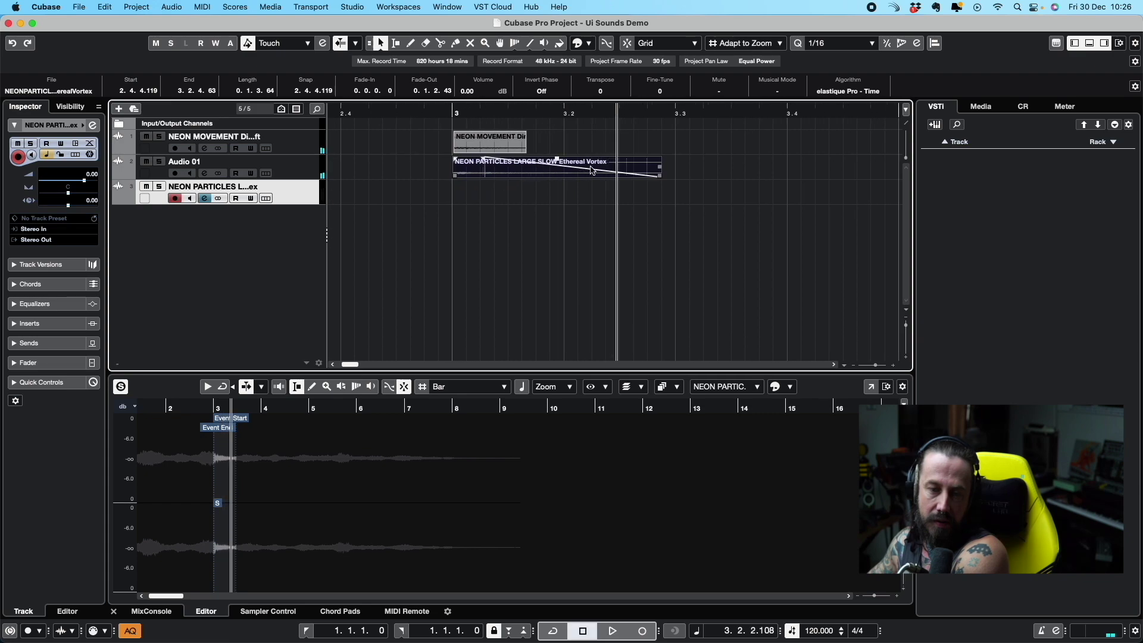
{"action": "left_click_drag", "start_coordinate": [658, 177], "coordinate": [640, 176]}
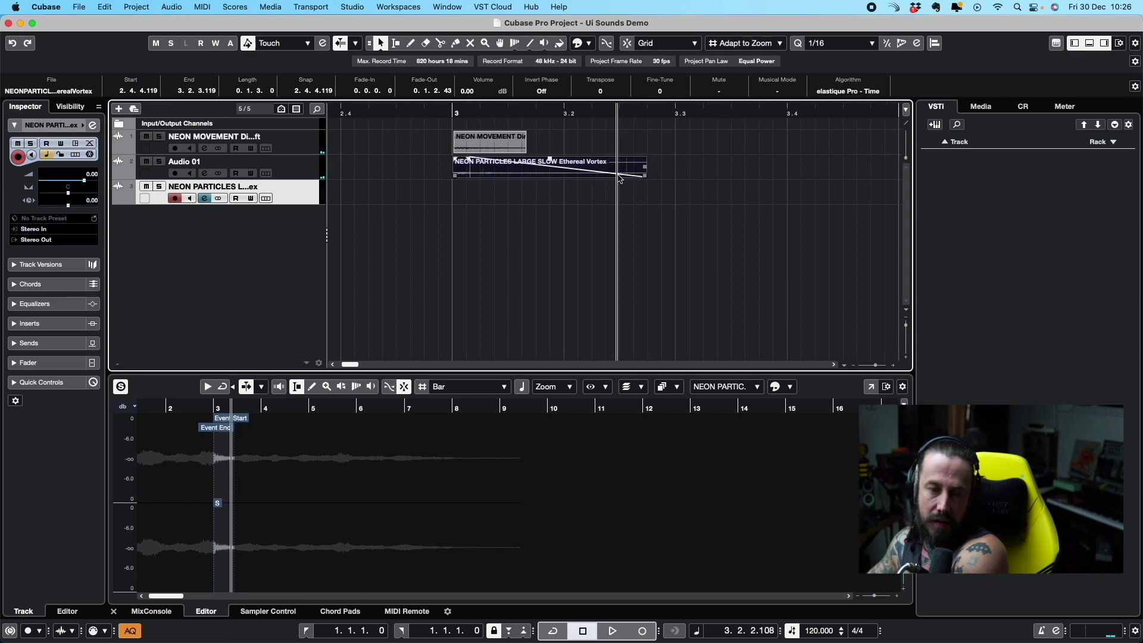
{"action": "left_click", "coordinate": [439, 113]}
{"action": "key", "text": "space"}
Zoom out to bars 1 to 6 and select the NEON MOVEMENT track
{"action": "key", "text": "g"}
{"action": "key", "text": "g"}
{"action": "key", "text": "space"}
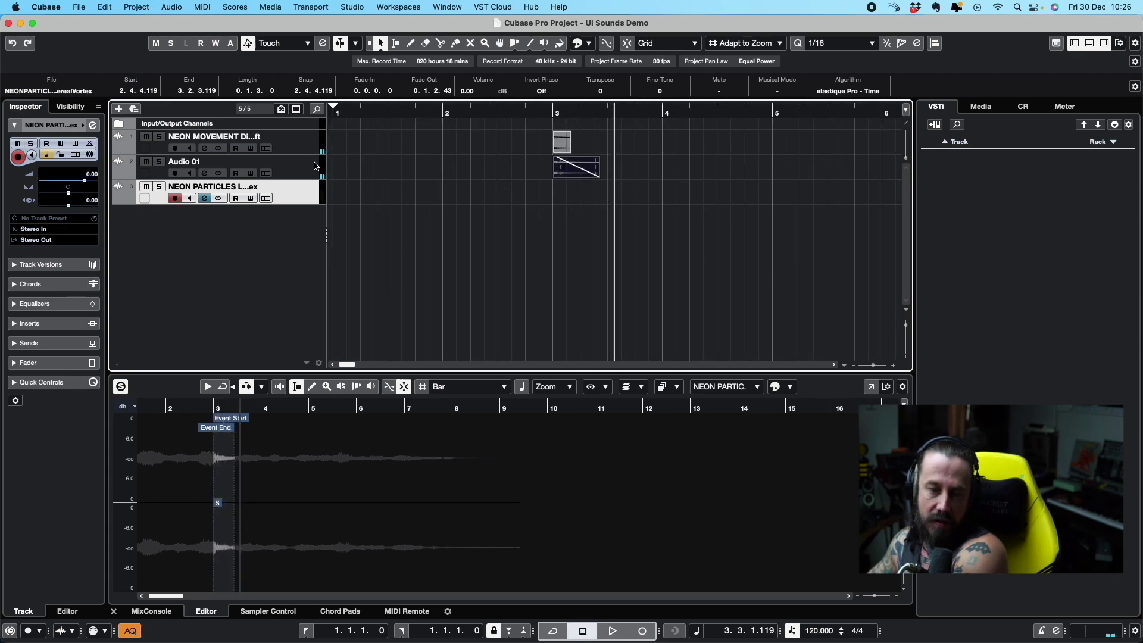
{"action": "left_click", "coordinate": [296, 166]}
{"action": "left_click", "coordinate": [259, 152]}
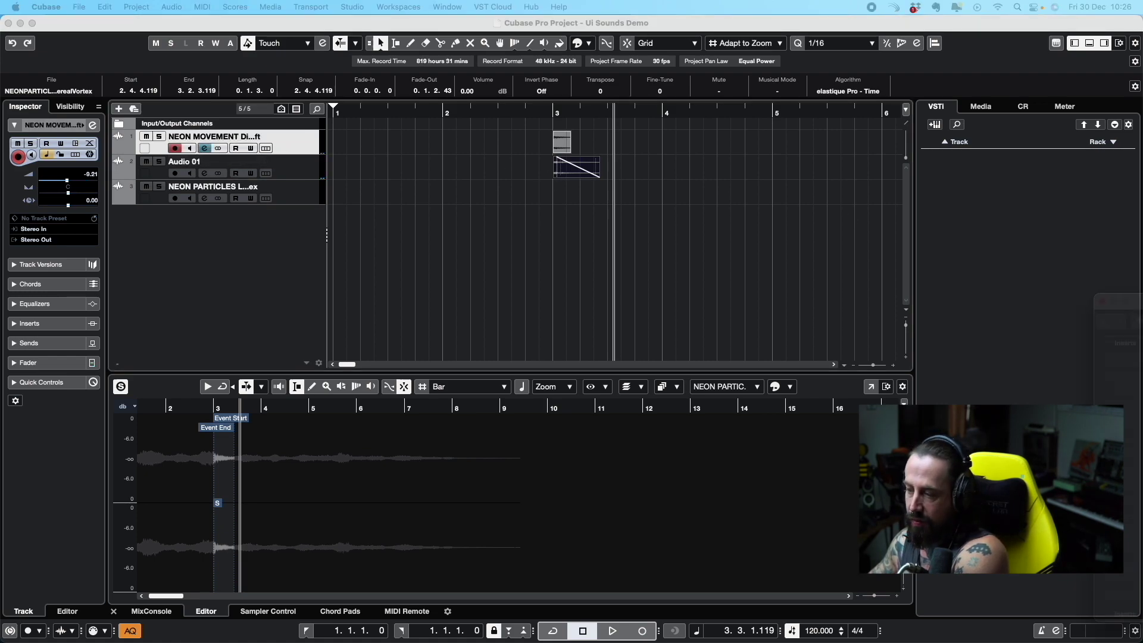
Load Chorus into the first insert slot of the NEON MOVEMENT channel
{"action": "key", "text": "e"}
{"action": "left_click", "coordinate": [553, 288]}
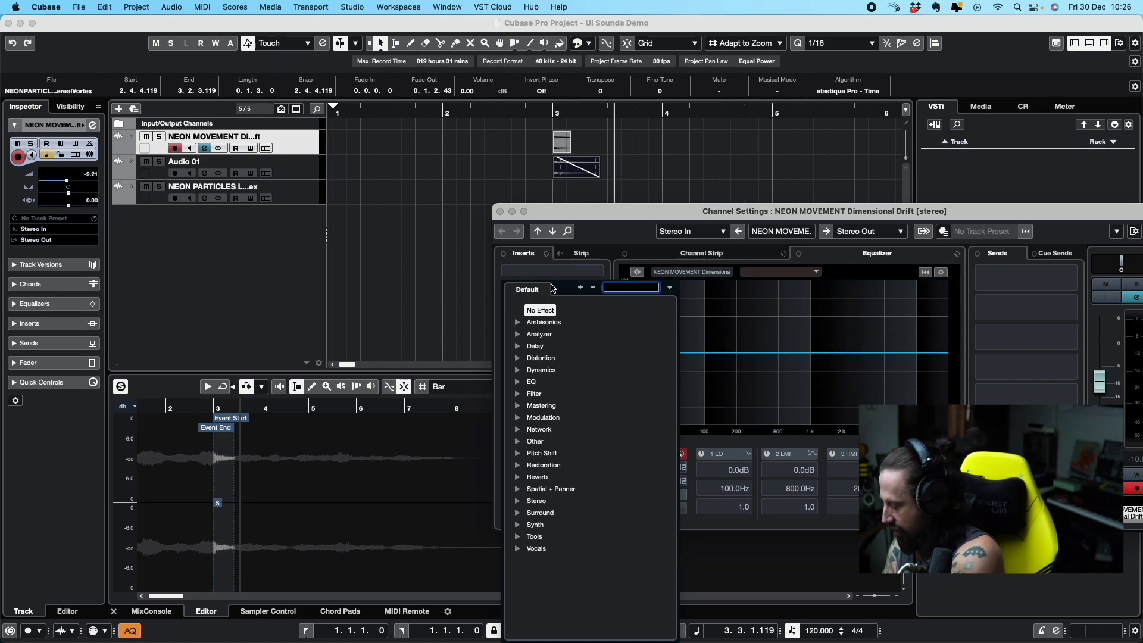
{"action": "type", "text": "chorus"}
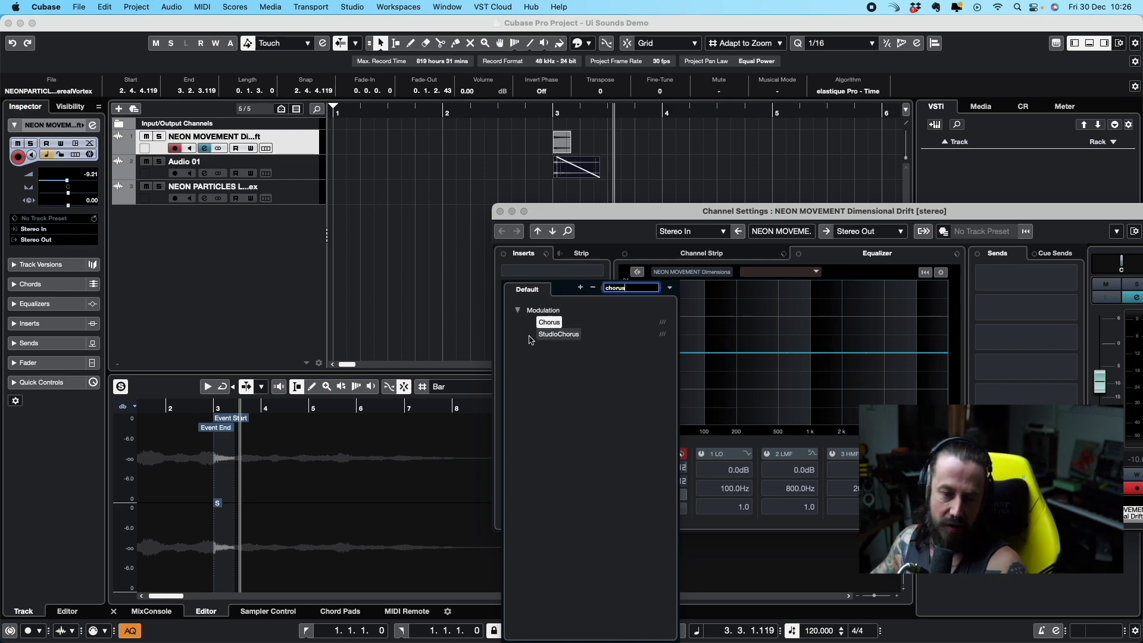
{"action": "left_click", "coordinate": [549, 322]}
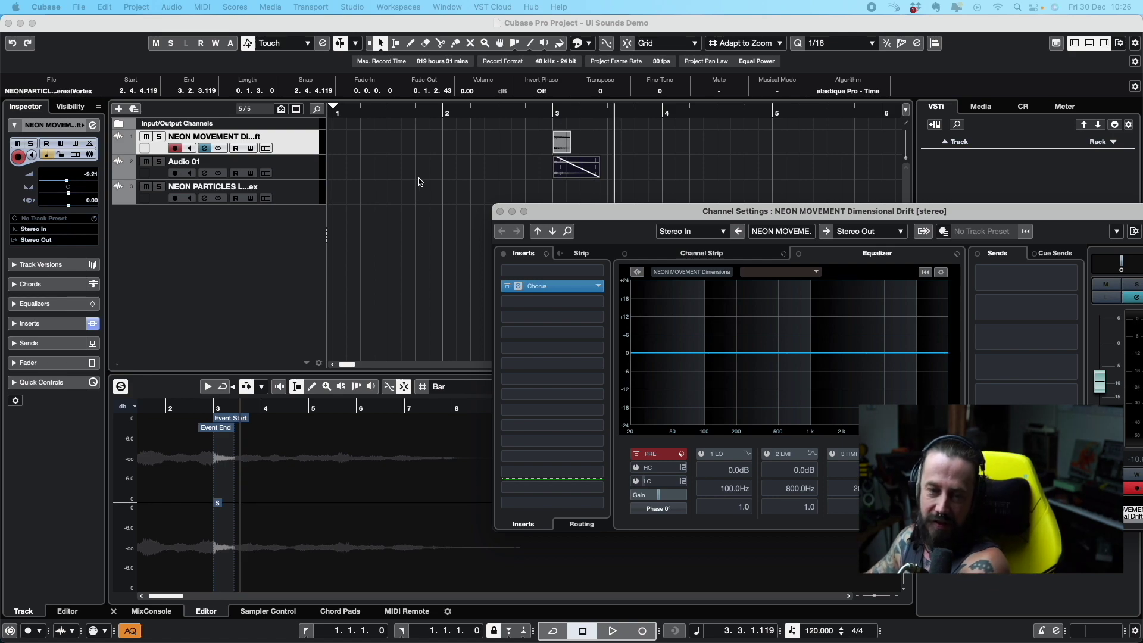
Audition the chorused slices from bar 3, then drop NEON PING Light Refraction onto track 3
{"action": "left_click", "coordinate": [551, 102]}
{"action": "key", "text": "space"}
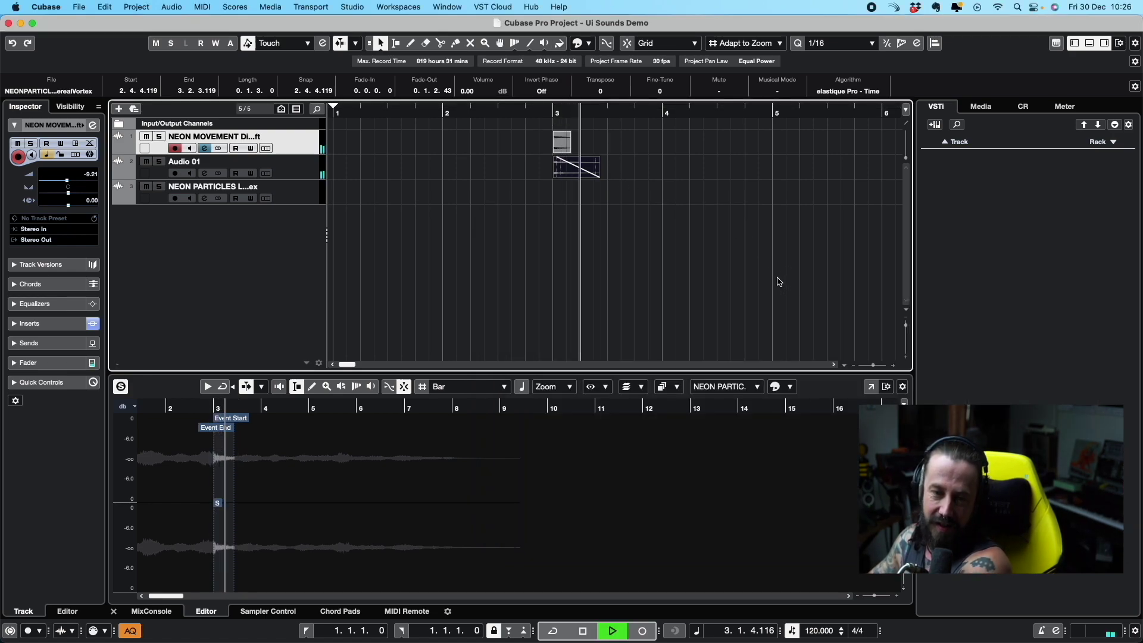
{"action": "key", "text": "space"}
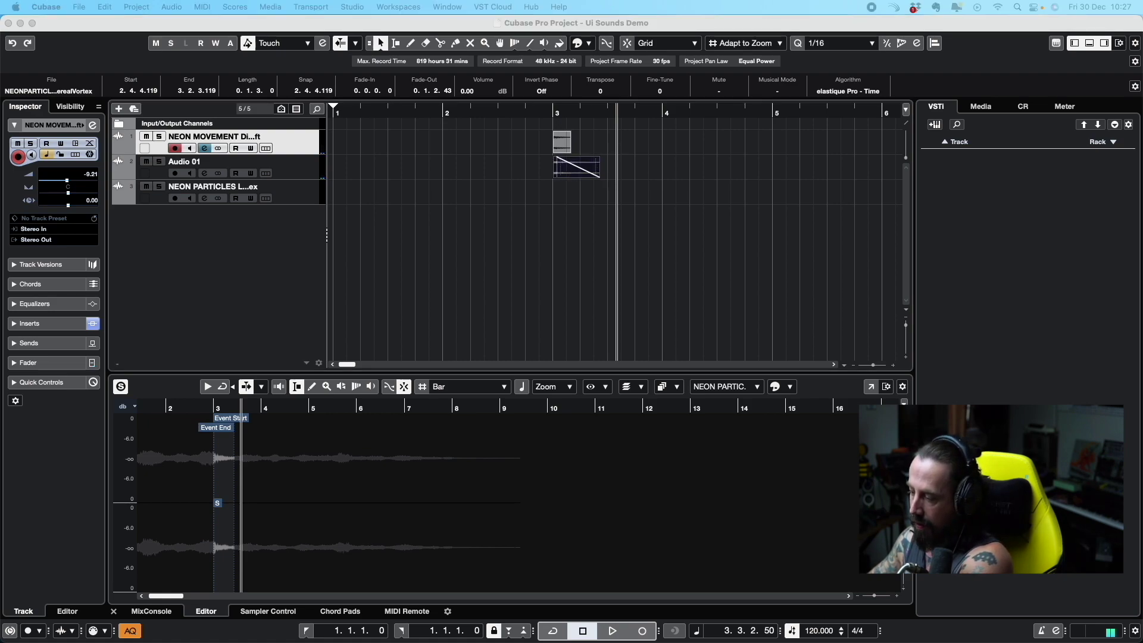
{"action": "left_click_drag", "start_coordinate": [1131, 298], "coordinate": [633, 190]}
Split the NEON PING event twice and delete the outer pieces, keeping only the middle slice
{"action": "right_click", "coordinate": [815, 176]}
{"action": "left_click", "coordinate": [836, 169]}
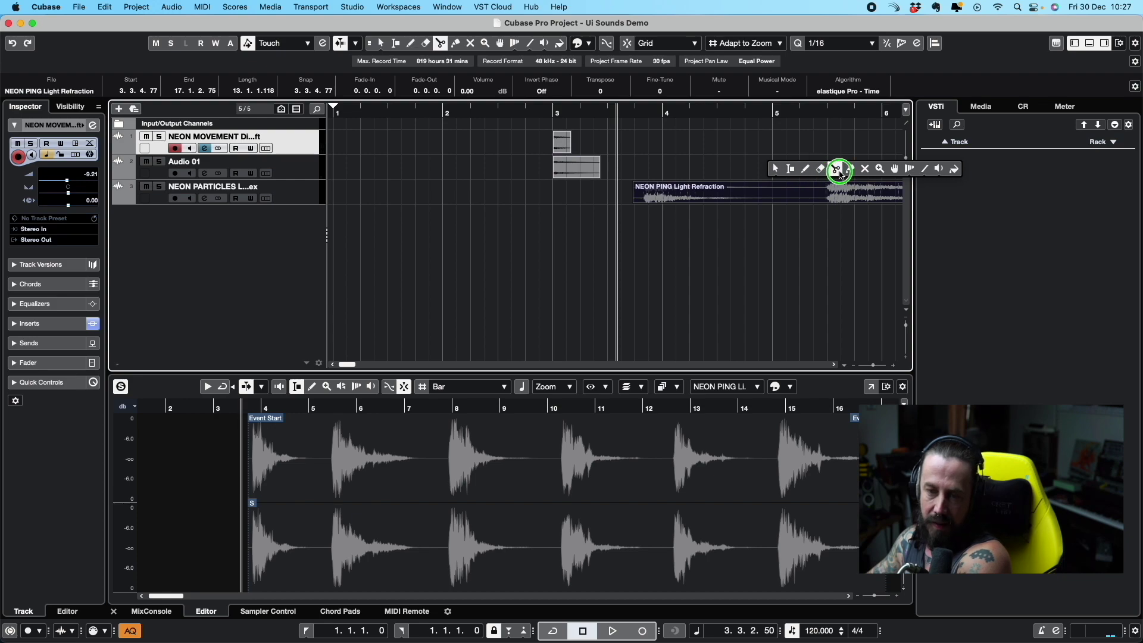
{"action": "left_click", "coordinate": [680, 193]}
{"action": "left_click", "coordinate": [783, 193]}
{"action": "key", "text": "1"}
{"action": "left_click", "coordinate": [655, 194]}
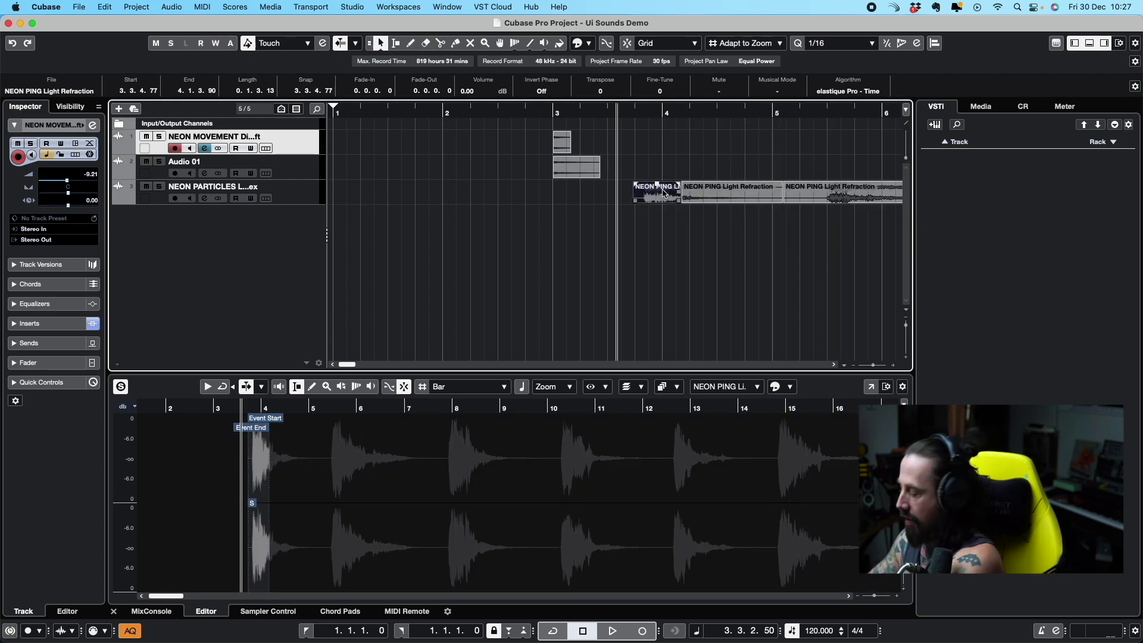
{"action": "key", "text": "Delete"}
{"action": "left_click", "coordinate": [820, 199]}
{"action": "key", "text": "Delete"}
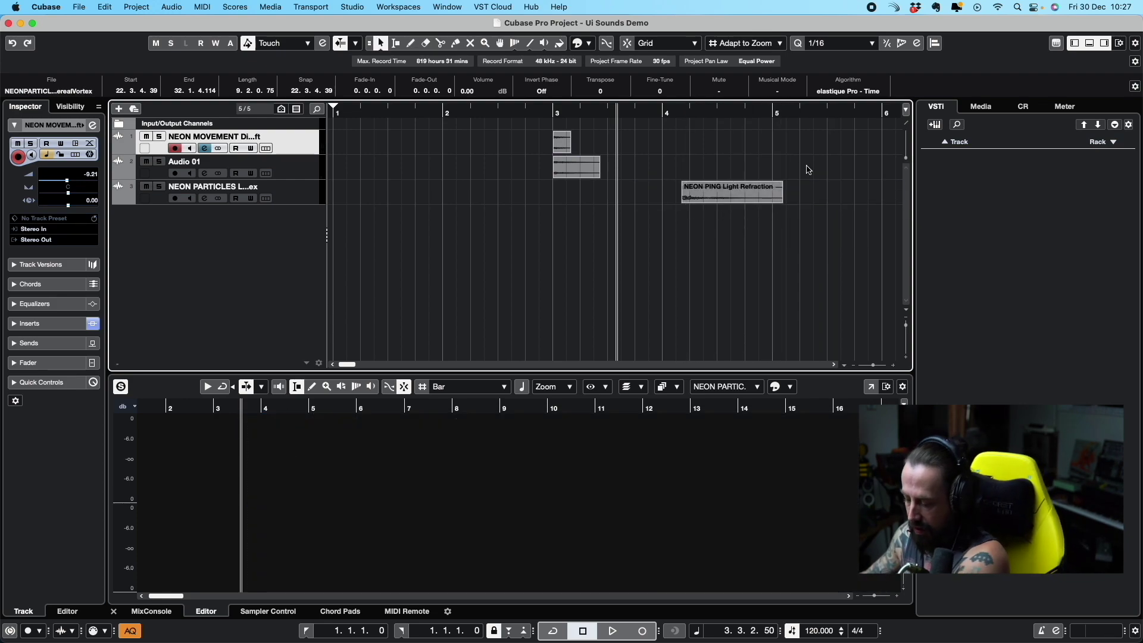
Place the NEON PING slice from 3.4.4.77 to 4.4.3.58 and audition the layers
{"action": "left_click_drag", "start_coordinate": [747, 202], "coordinate": [611, 203]}
{"action": "key", "text": "space"}
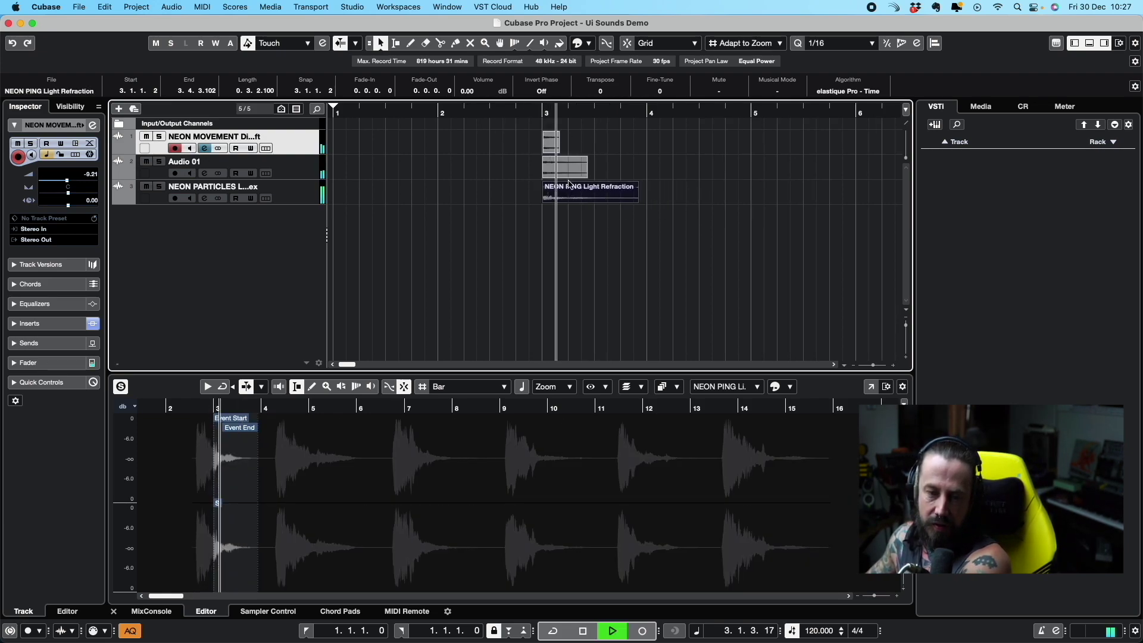
{"action": "key", "text": "space"}
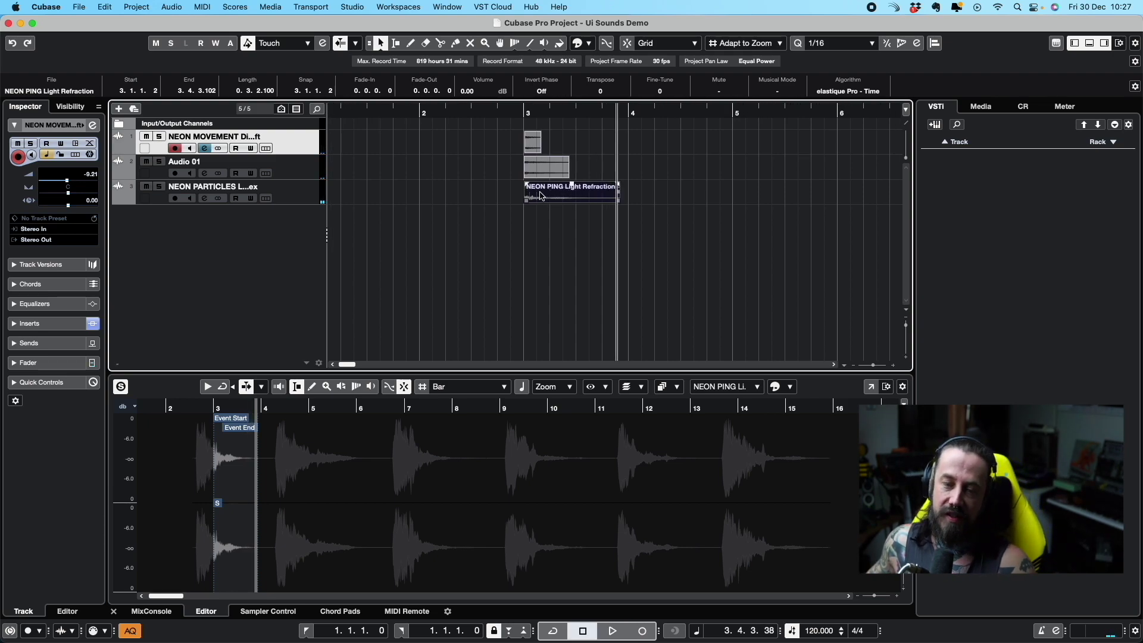
{"action": "left_click_drag", "start_coordinate": [551, 197], "coordinate": [642, 200]}
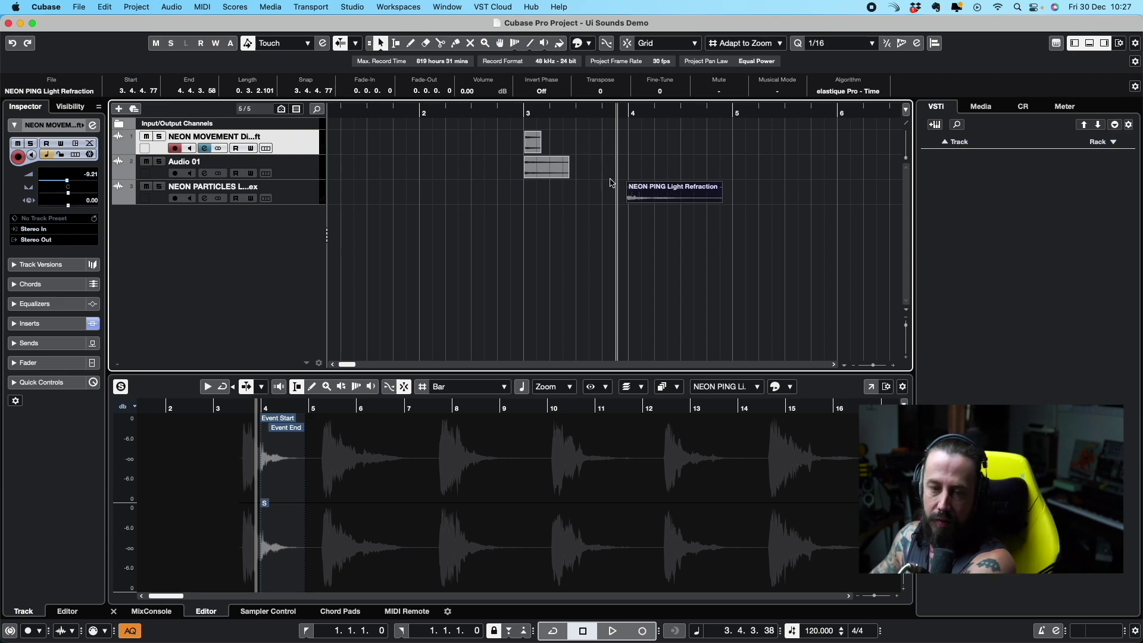
Audition the layers, then drag the NEON PING slice later to span 4.2.3.101 to 5.2.2.81
{"action": "left_click", "coordinate": [507, 111]}
{"action": "key", "text": "space"}
{"action": "scroll", "coordinate": [638, 190], "scroll_direction": "left", "scroll_amount": 1}
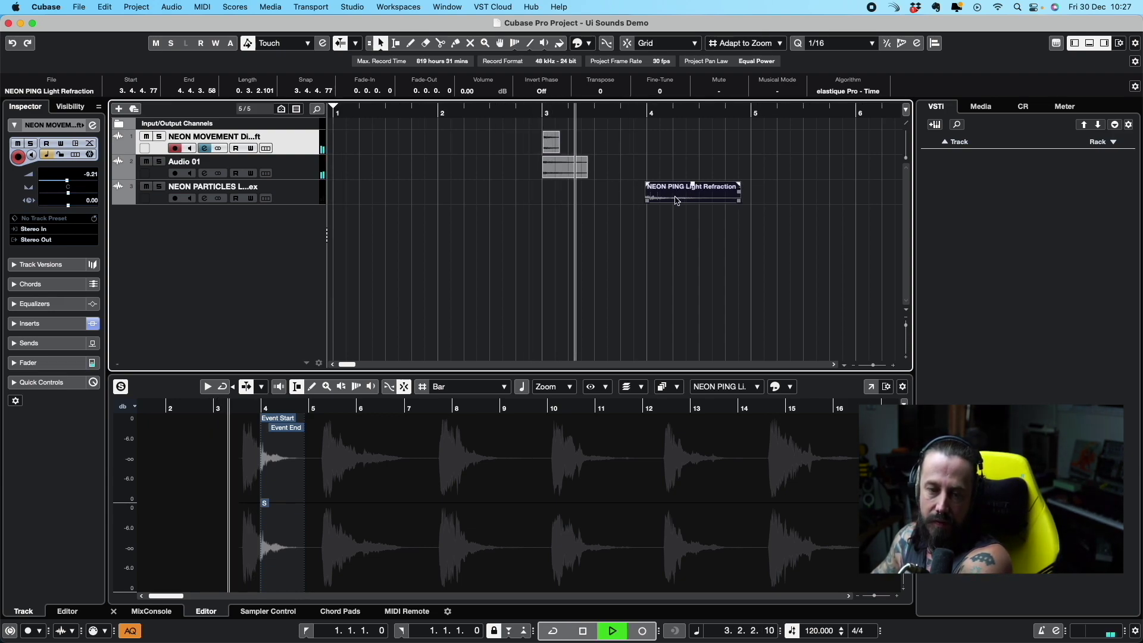
{"action": "key", "text": "space"}
{"action": "left_click_drag", "start_coordinate": [654, 191], "coordinate": [700, 192]}
{"action": "left_click", "coordinate": [538, 108]}
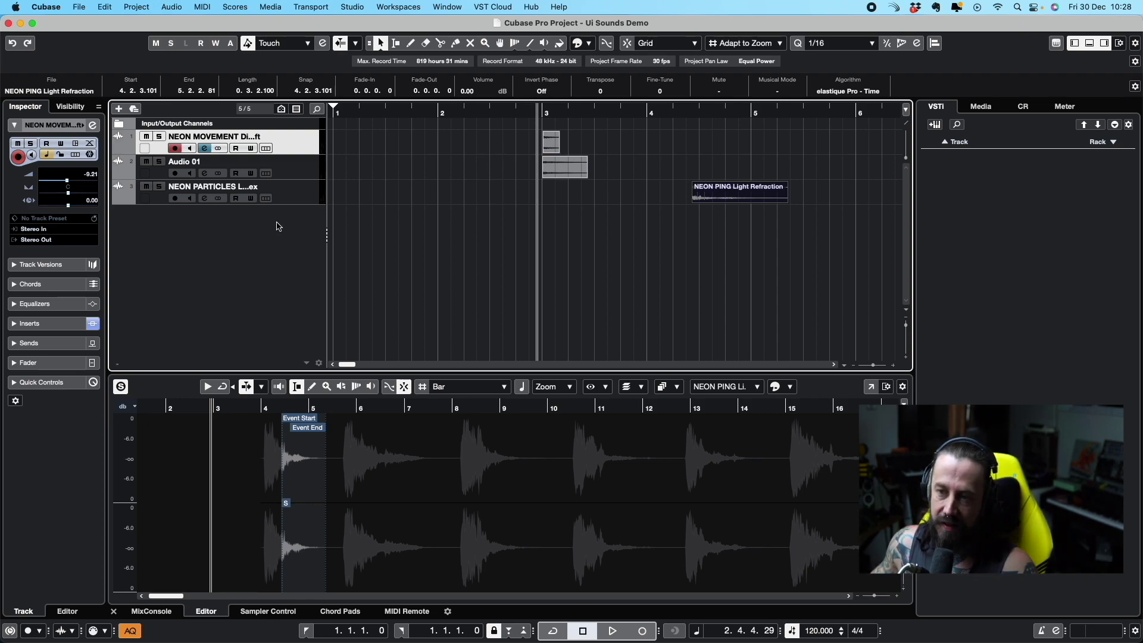
EQ NEON MOVEMENT with a high shelf lift, a 7.7 dB cut at 389 Hz and a 3.3 dB boost at 66.8 Hz
{"action": "right_click", "coordinate": [256, 228]}
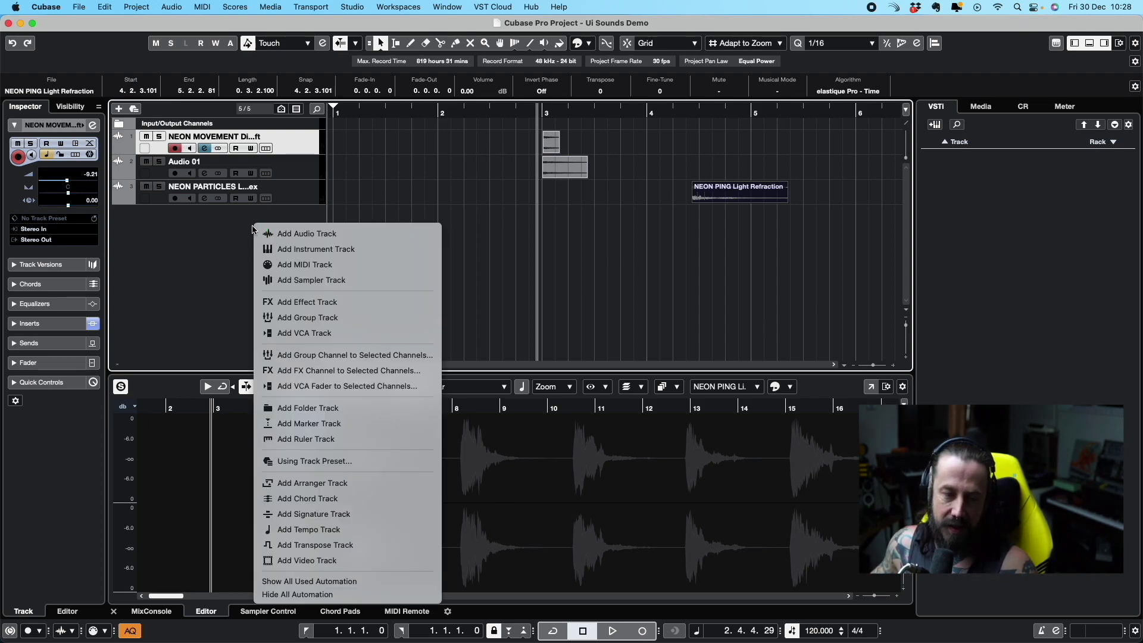
{"action": "left_click", "coordinate": [214, 225]}
{"action": "left_click", "coordinate": [205, 148]}
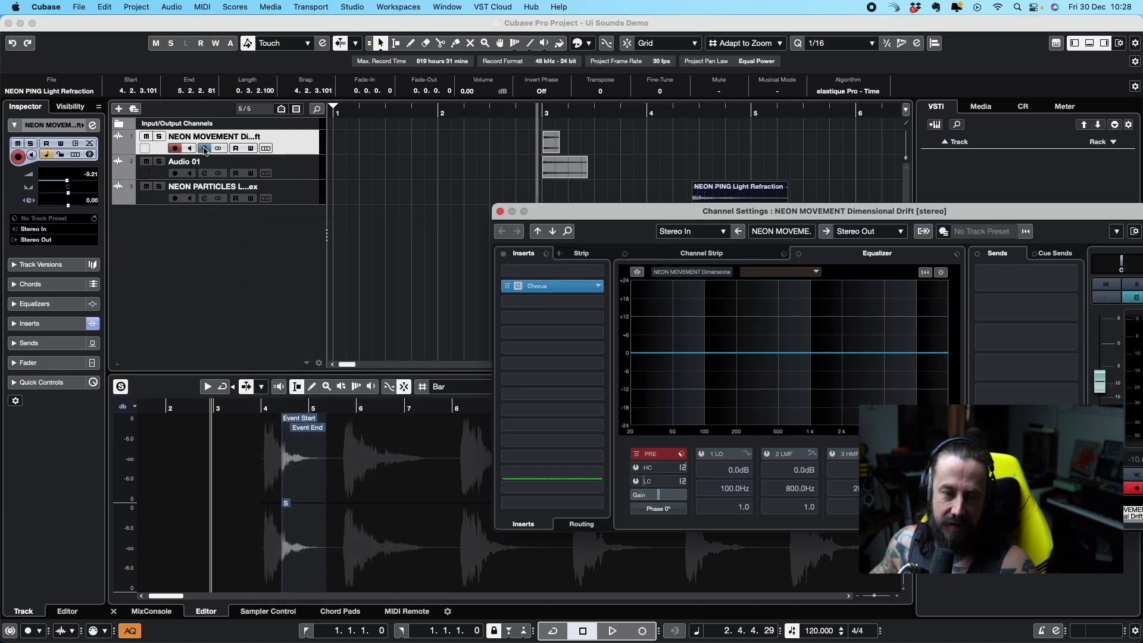
{"action": "left_click_drag", "start_coordinate": [815, 340], "coordinate": [849, 327]}
{"action": "left_click_drag", "start_coordinate": [774, 352], "coordinate": [767, 375]}
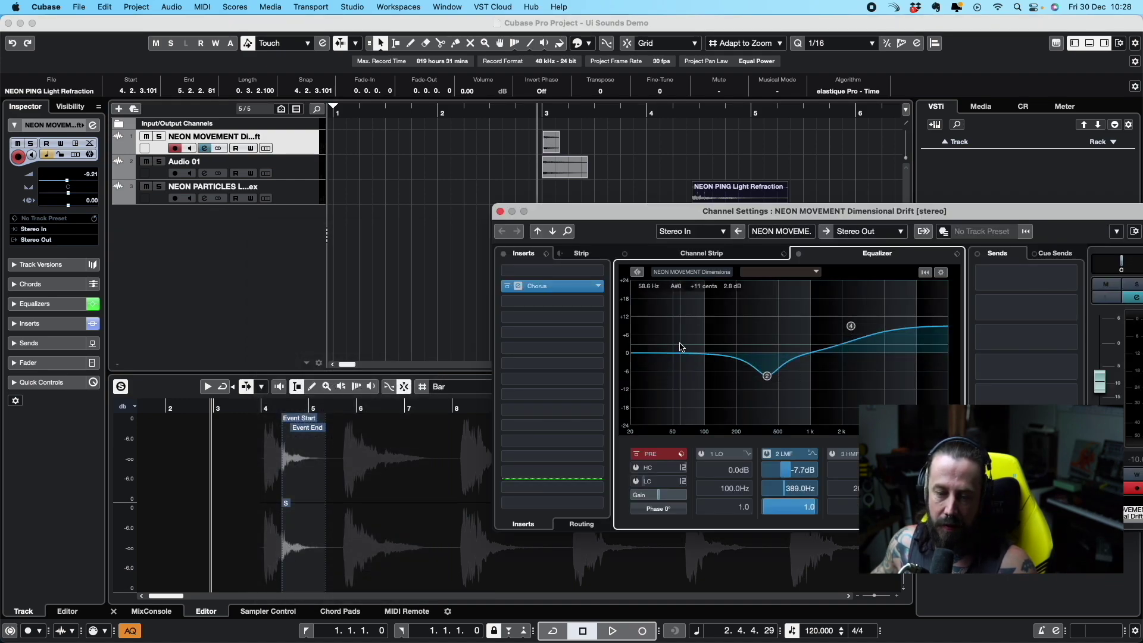
{"action": "left_click_drag", "start_coordinate": [694, 352], "coordinate": [686, 344]}
{"action": "left_click", "coordinate": [533, 108]}
{"action": "key", "text": "space"}
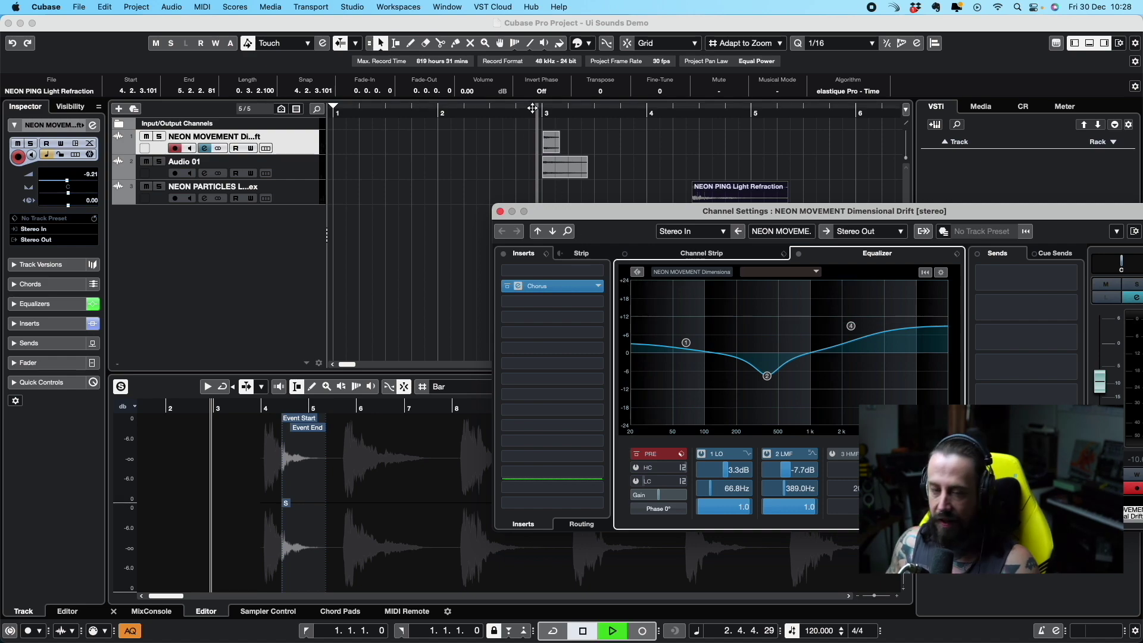
{"action": "key", "text": "space"}
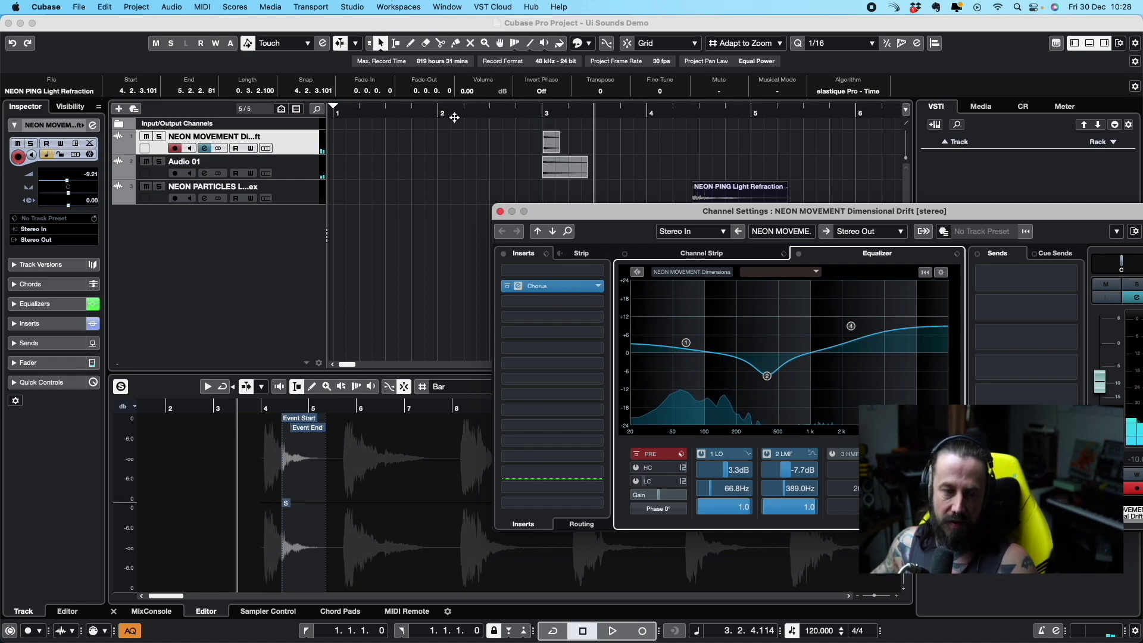
Add a FLAVOUR group channel fed by tracks 1 to 3, then make its track taller
{"action": "left_click", "coordinate": [500, 211]}
{"action": "right_click", "coordinate": [196, 230]}
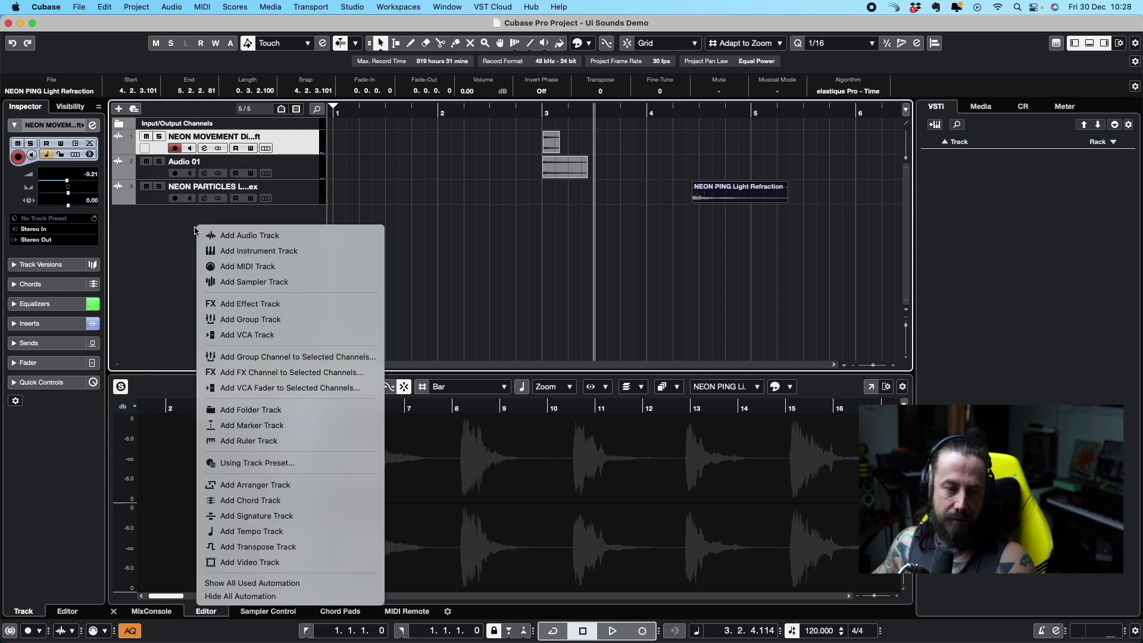
{"action": "left_click", "coordinate": [150, 260]}
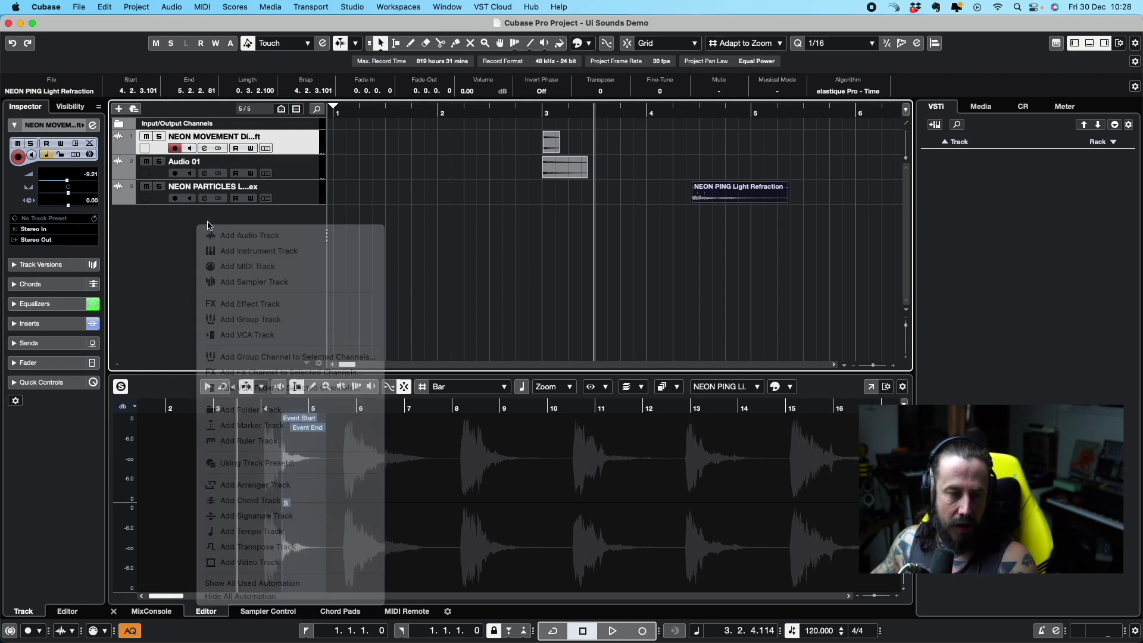
{"action": "left_click", "coordinate": [280, 193], "text": "shift"}
{"action": "right_click", "coordinate": [249, 249]}
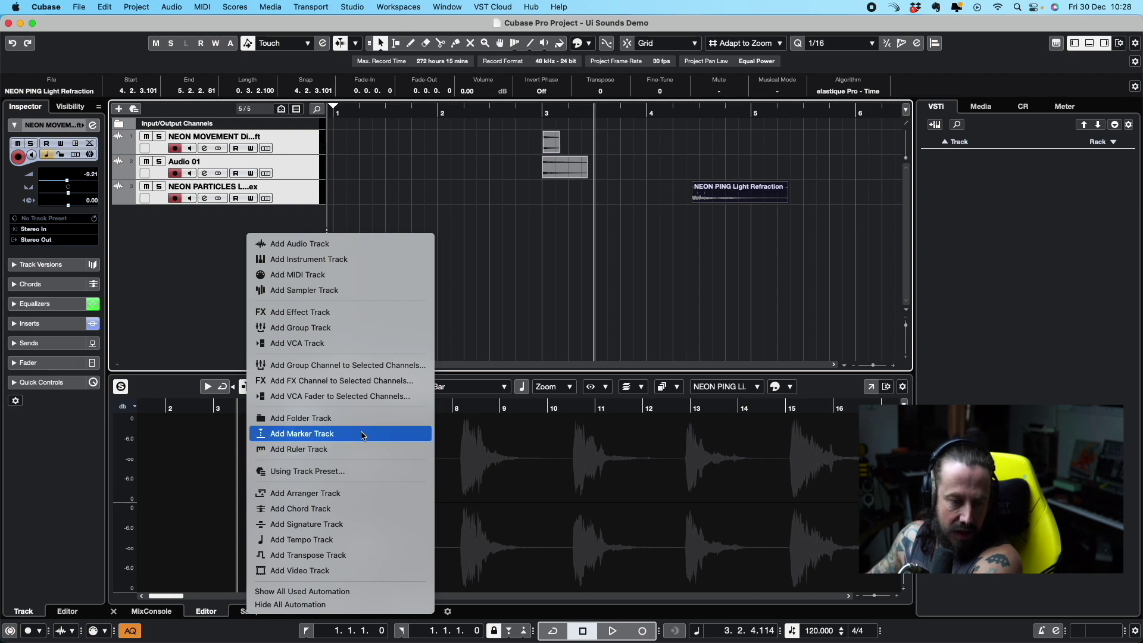
{"action": "left_click", "coordinate": [352, 366]}
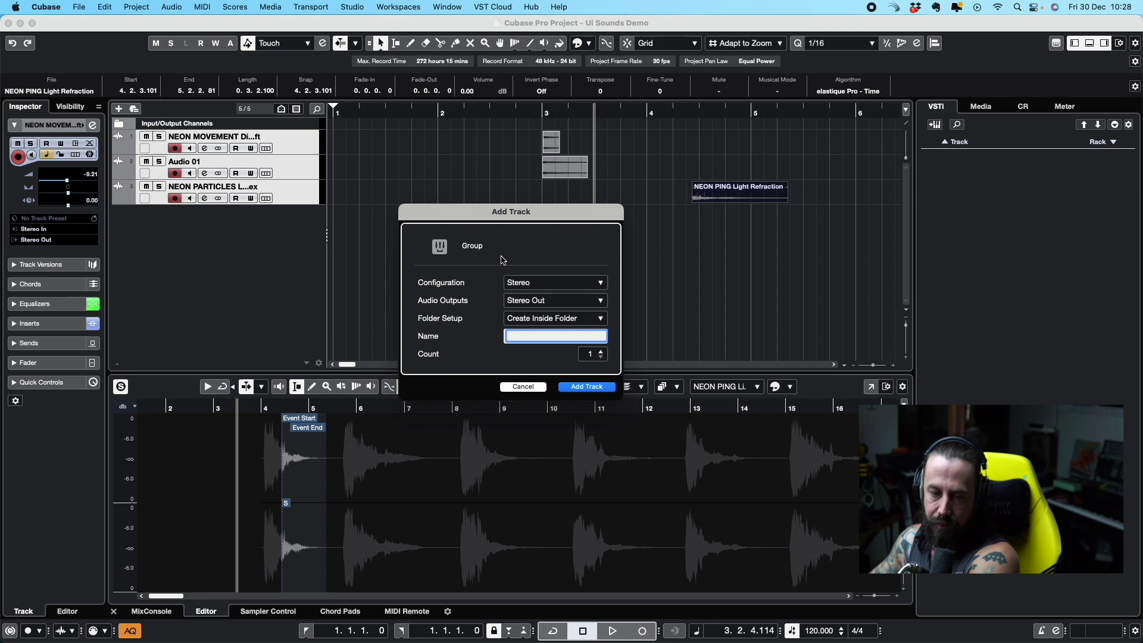
{"action": "type", "text": "FLAVOUR"}
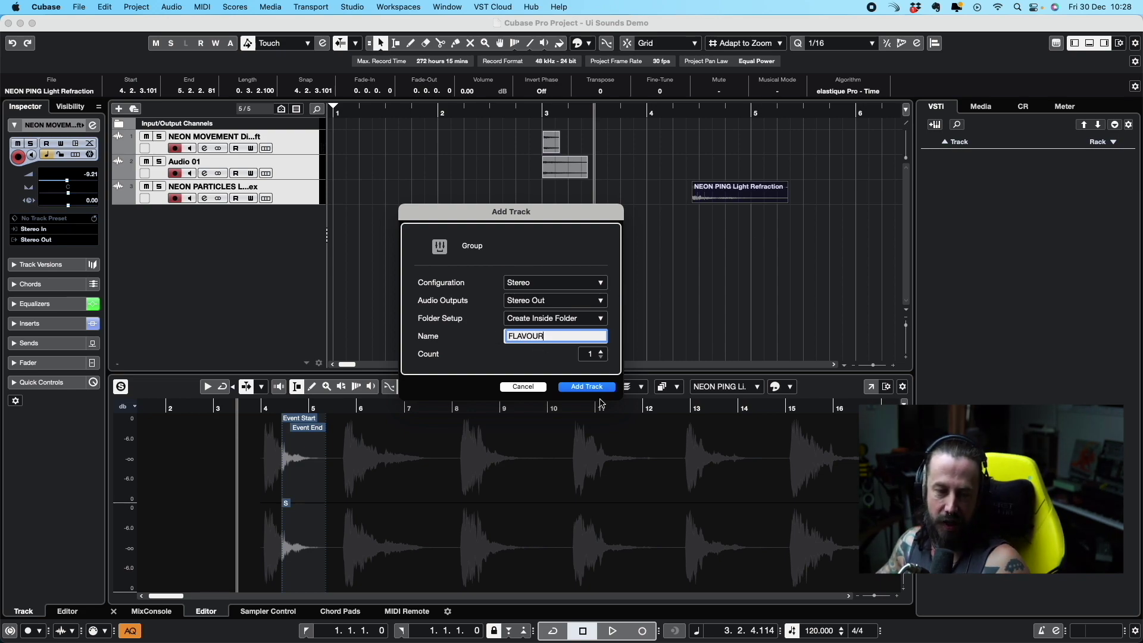
{"action": "left_click", "coordinate": [590, 388]}
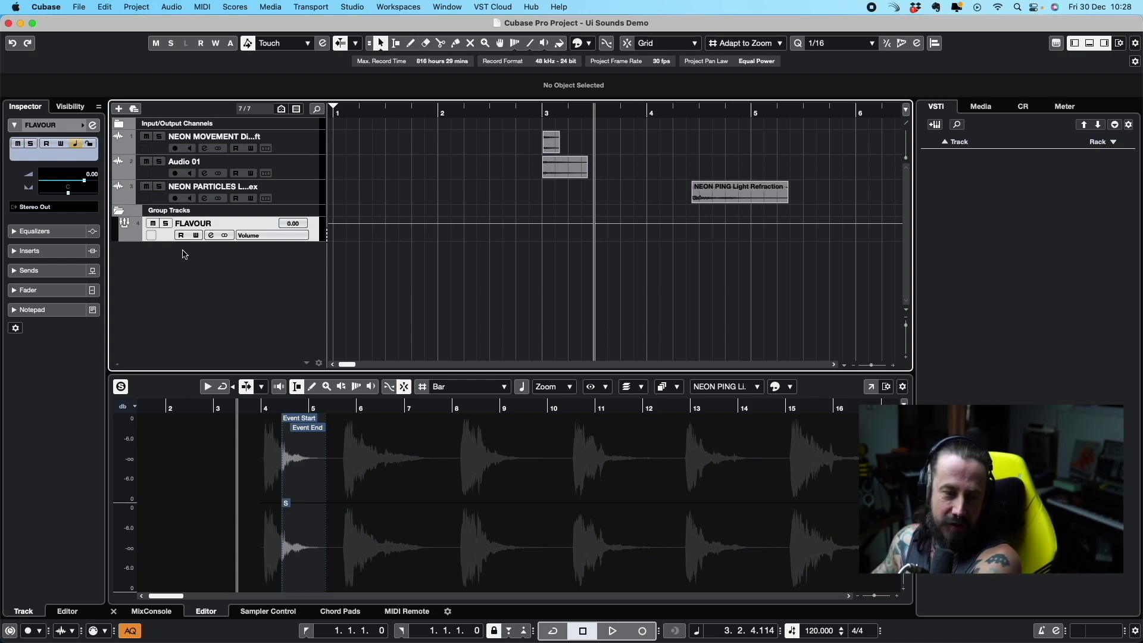
{"action": "left_click_drag", "start_coordinate": [166, 241], "coordinate": [156, 264]}
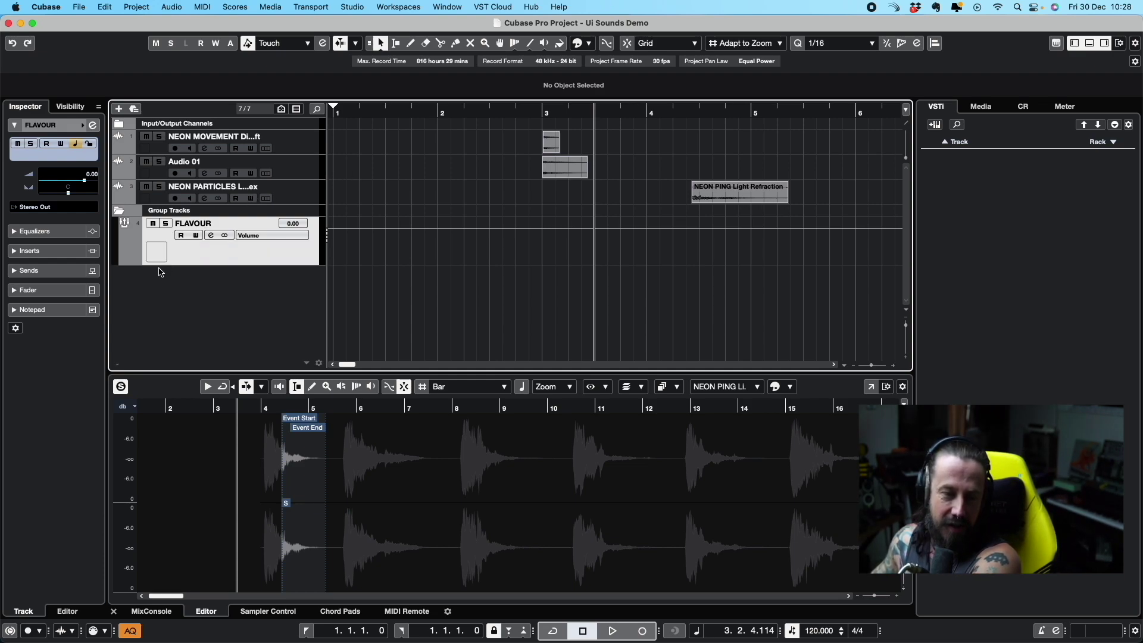
Open the FLAVOUR group's Edit Channel Settings, which show 3 sources and no inserts yet
{"action": "left_click", "coordinate": [208, 237]}
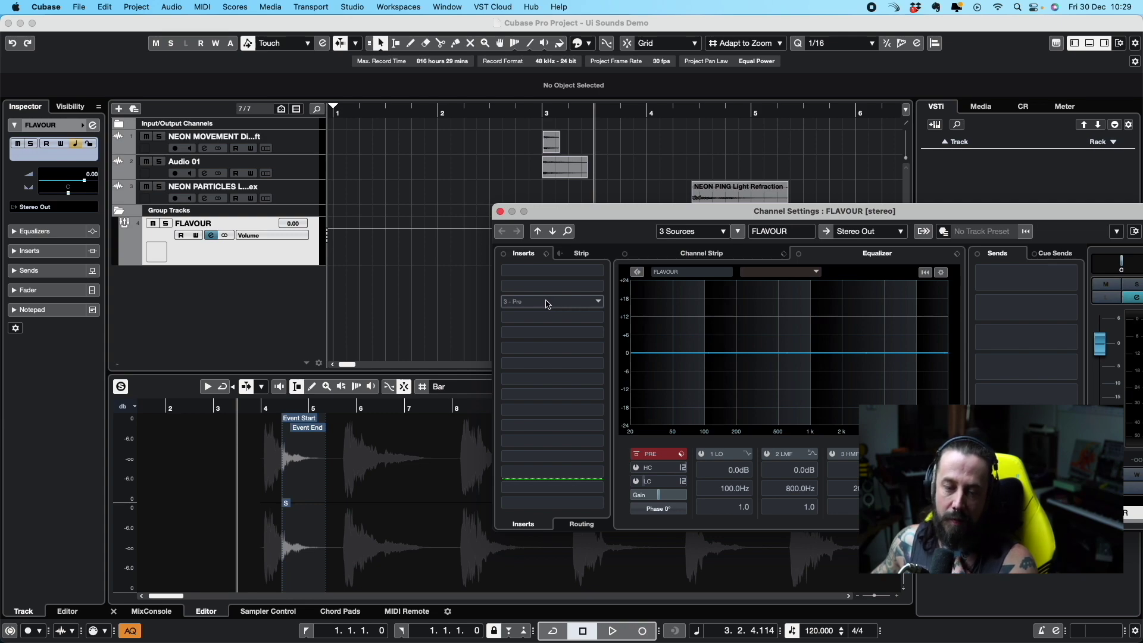
Load the Raum reverb into the FLAVOUR group's third insert slot
{"action": "left_click", "coordinate": [548, 304]}
{"action": "type", "text": "raum"}
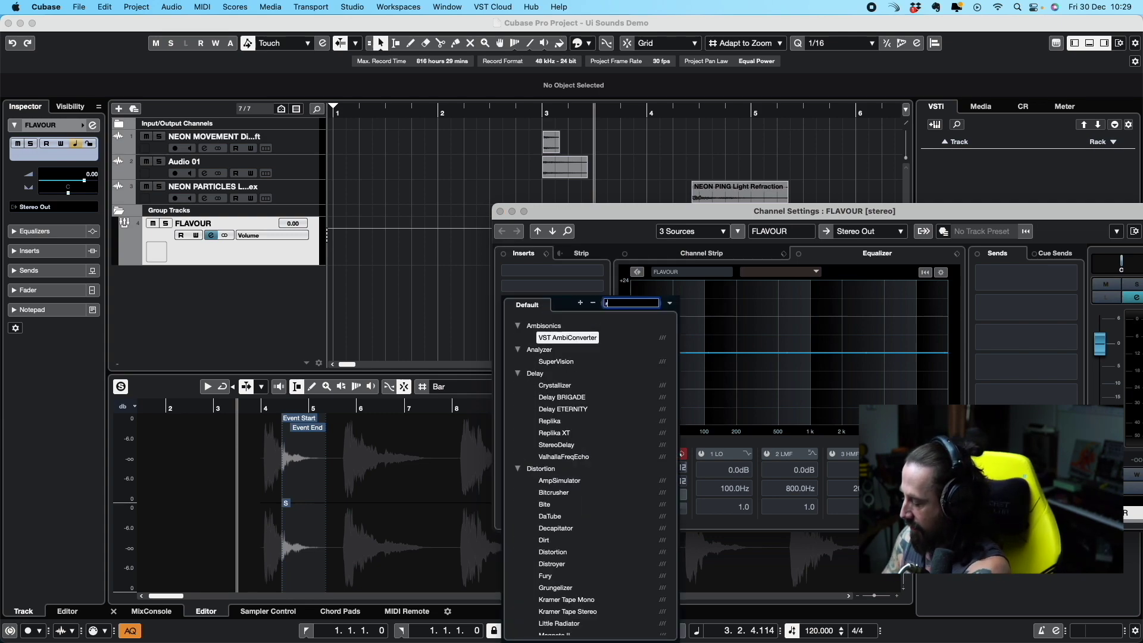
{"action": "left_click", "coordinate": [551, 338]}
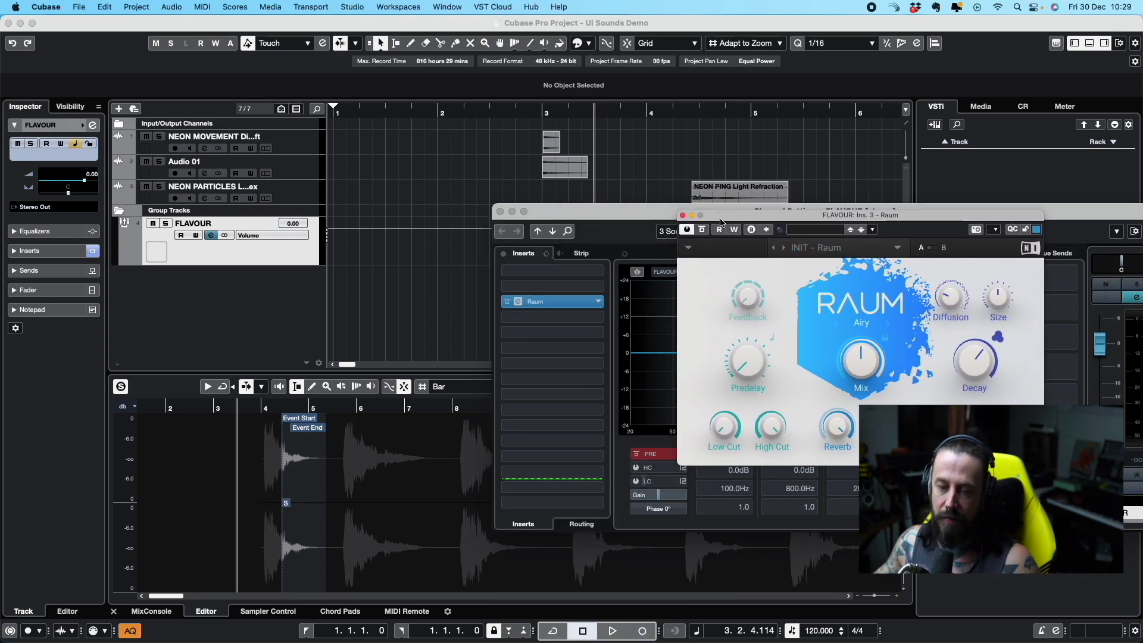
{"action": "key", "text": "e"}
Switch Raum to the Backwash Grains preset and audition it from bar 3
{"action": "left_click", "coordinate": [784, 247]}
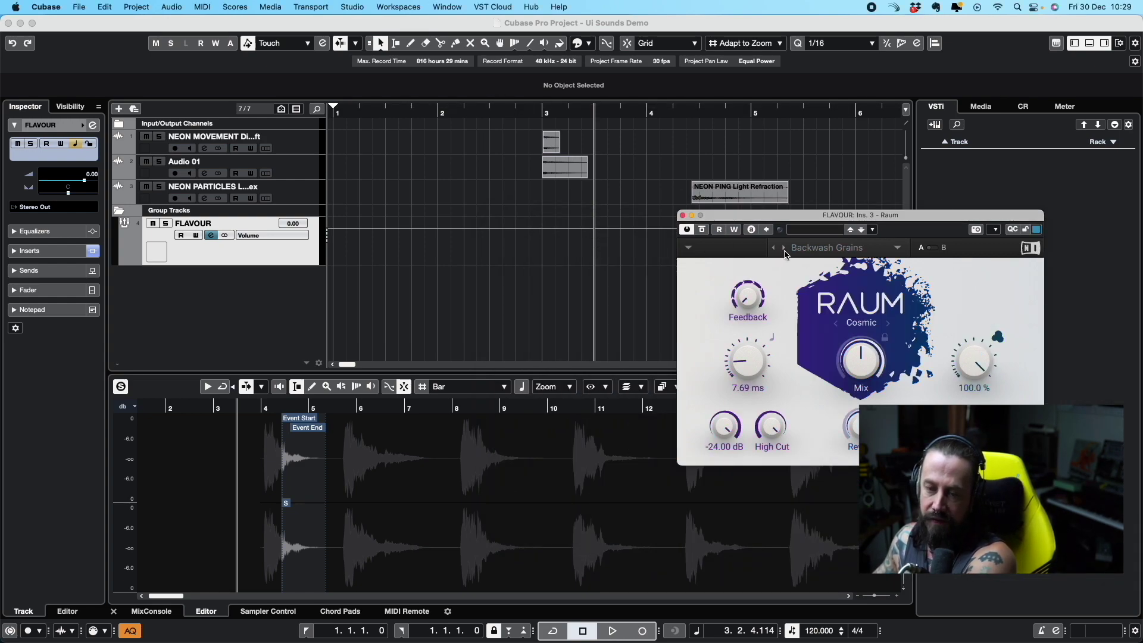
{"action": "left_click", "coordinate": [539, 117]}
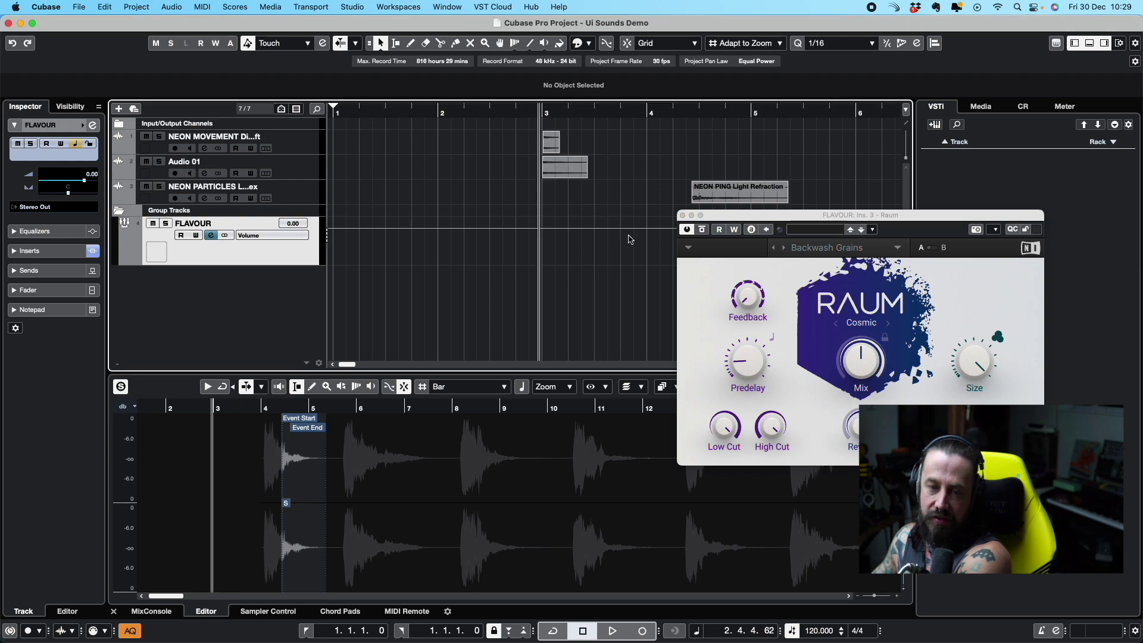
{"action": "key", "text": "space"}
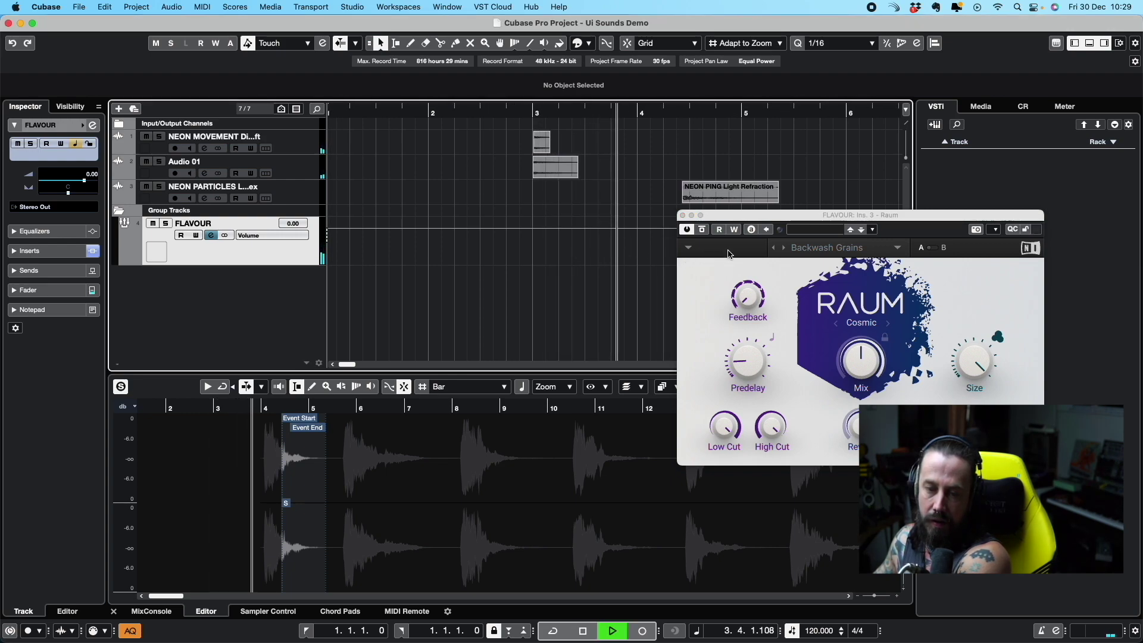
{"action": "key", "text": "space"}
Move the NEON PING Light Refraction event about one bar later and replay it
{"action": "left_click", "coordinate": [703, 190]}
{"action": "left_click_drag", "start_coordinate": [702, 190], "coordinate": [814, 189]}
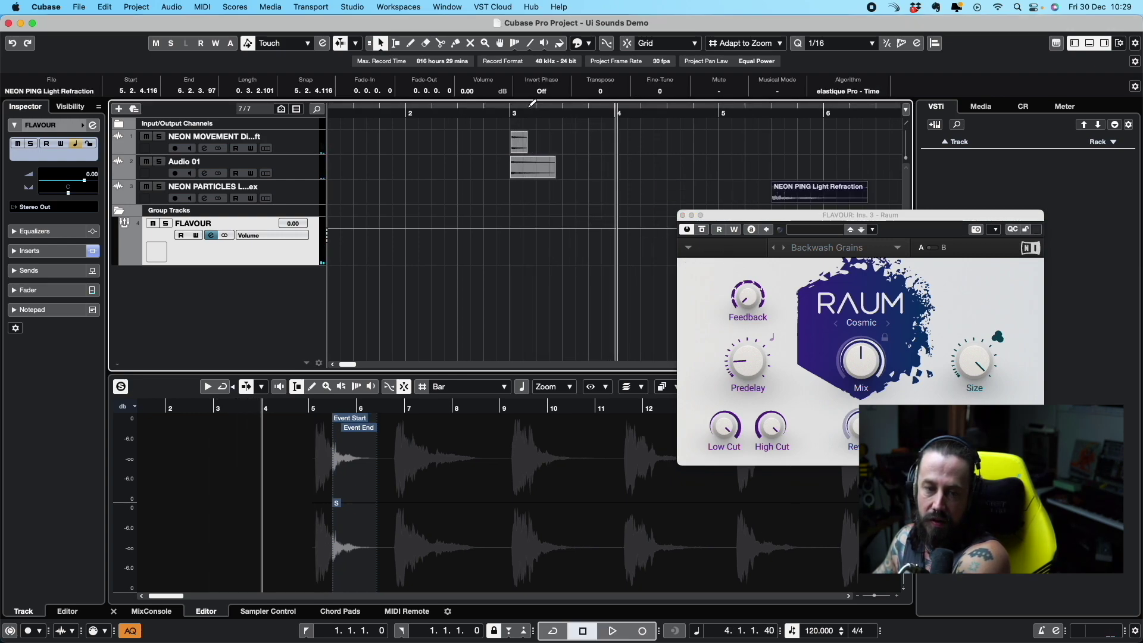
{"action": "key", "text": "space"}
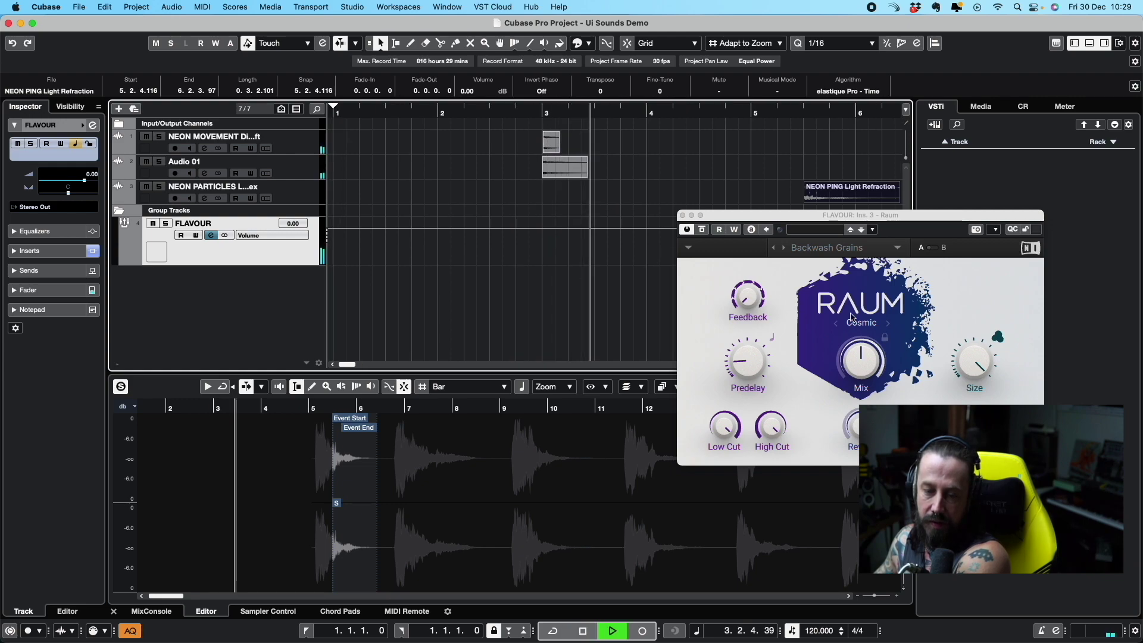
{"action": "key", "text": "space"}
Lower the Raum mix, shorten its predelay slightly and set its size to 69 %
{"action": "mouse_move", "coordinate": [879, 367]}
{"action": "left_click_drag", "start_coordinate": [879, 367], "coordinate": [879, 381]}
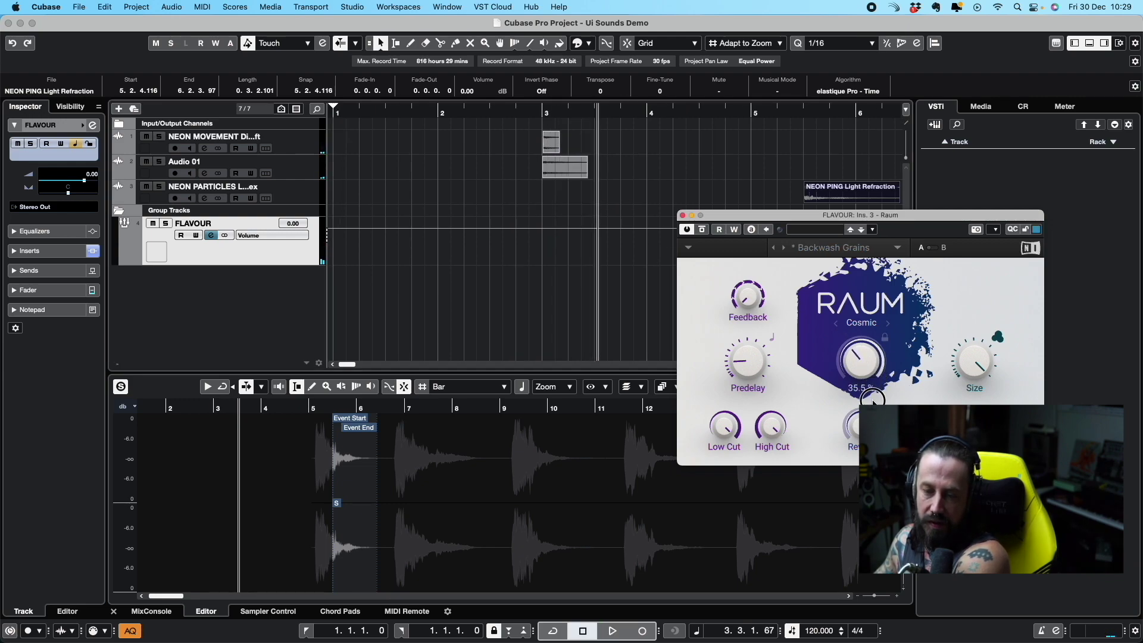
{"action": "mouse_move", "coordinate": [751, 295]}
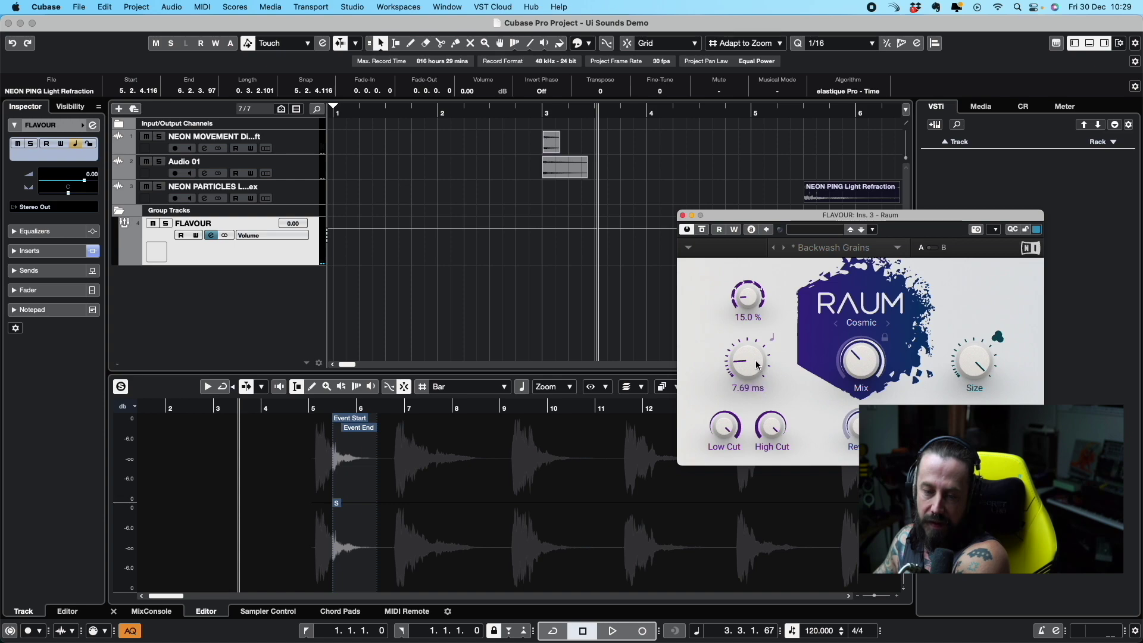
{"action": "left_click_drag", "start_coordinate": [750, 364], "coordinate": [758, 399]}
{"action": "key", "text": "space"}
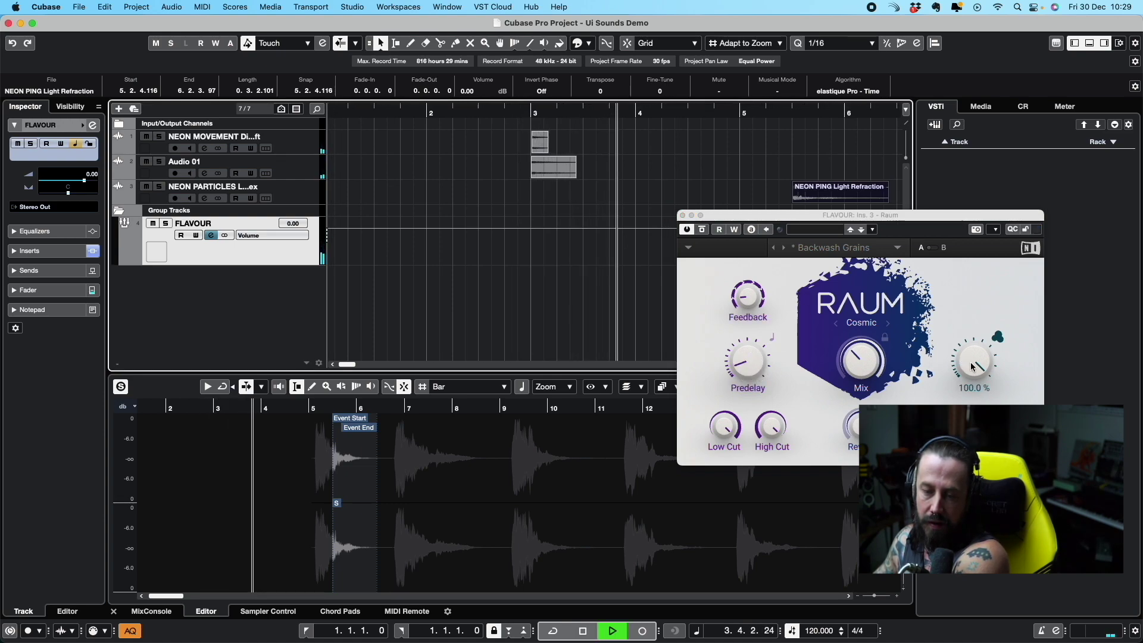
{"action": "left_click", "coordinate": [694, 257]}
{"action": "key", "text": "space"}
After a final listen, make the FLAVOUR track shorter and mute every track
{"action": "left_click", "coordinate": [617, 155]}
{"action": "key", "text": "space"}
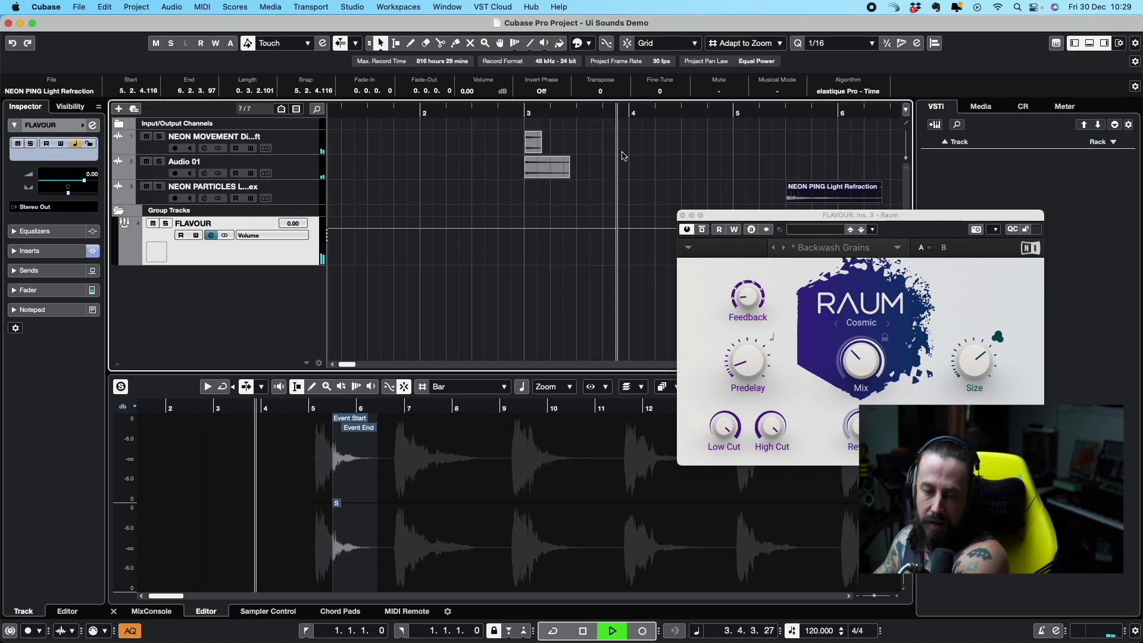
{"action": "key", "text": "space"}
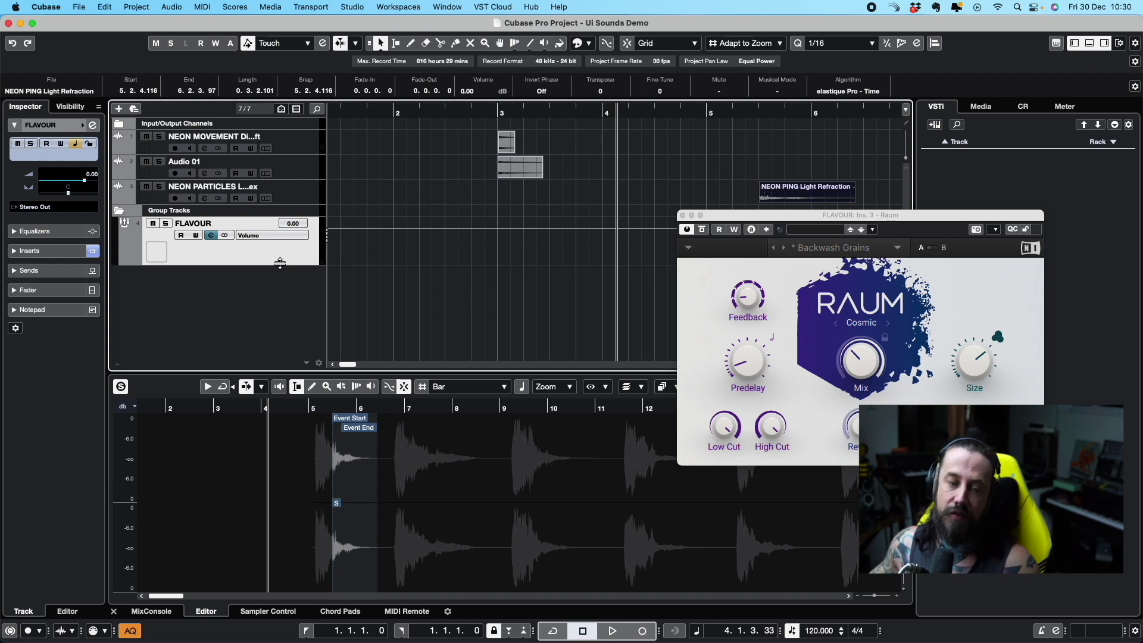
{"action": "left_click_drag", "start_coordinate": [275, 265], "coordinate": [275, 253]}
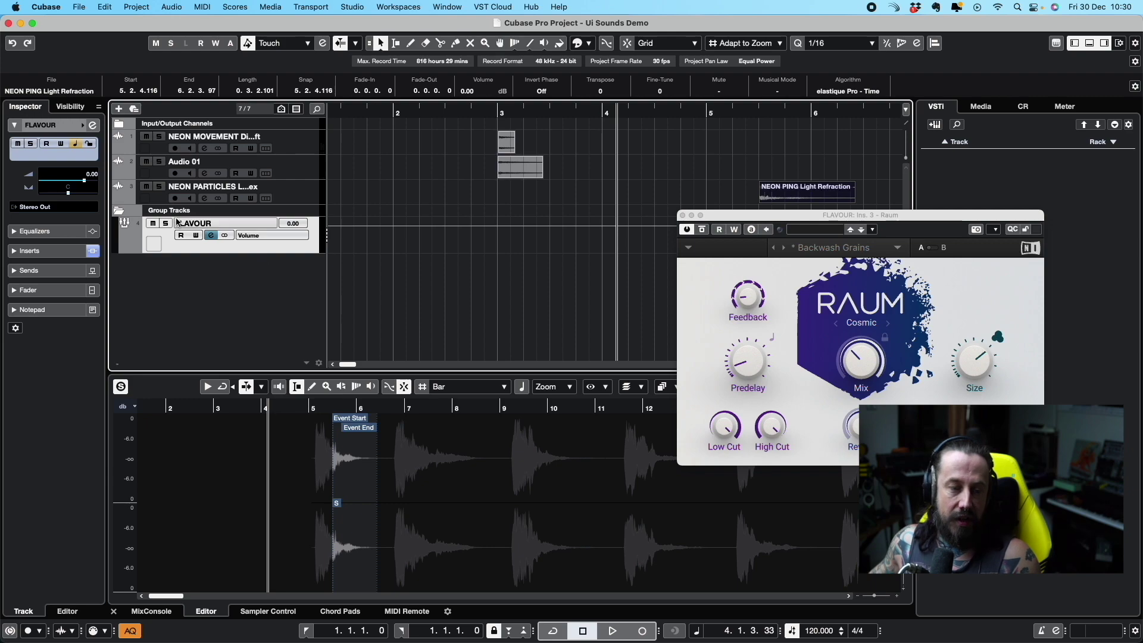
{"action": "left_click", "coordinate": [152, 223]}
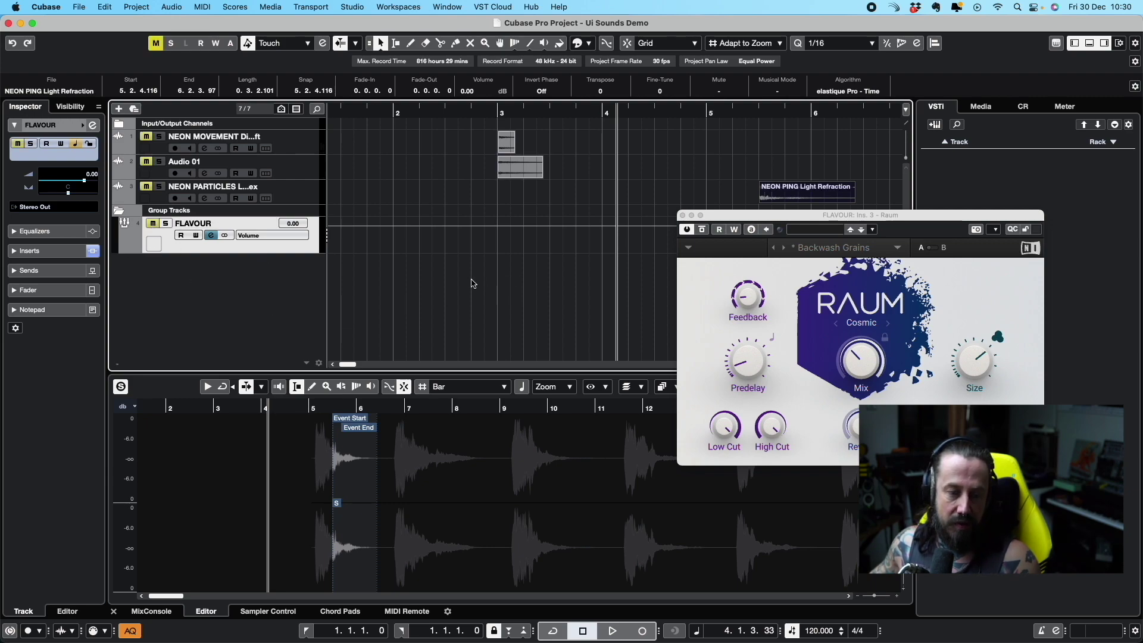
Add three audio tracks, Audio 02, 03 and 04, below FLAVOUR, then select Audio 02
{"action": "right_click", "coordinate": [222, 288]}
{"action": "key", "text": "Return"}
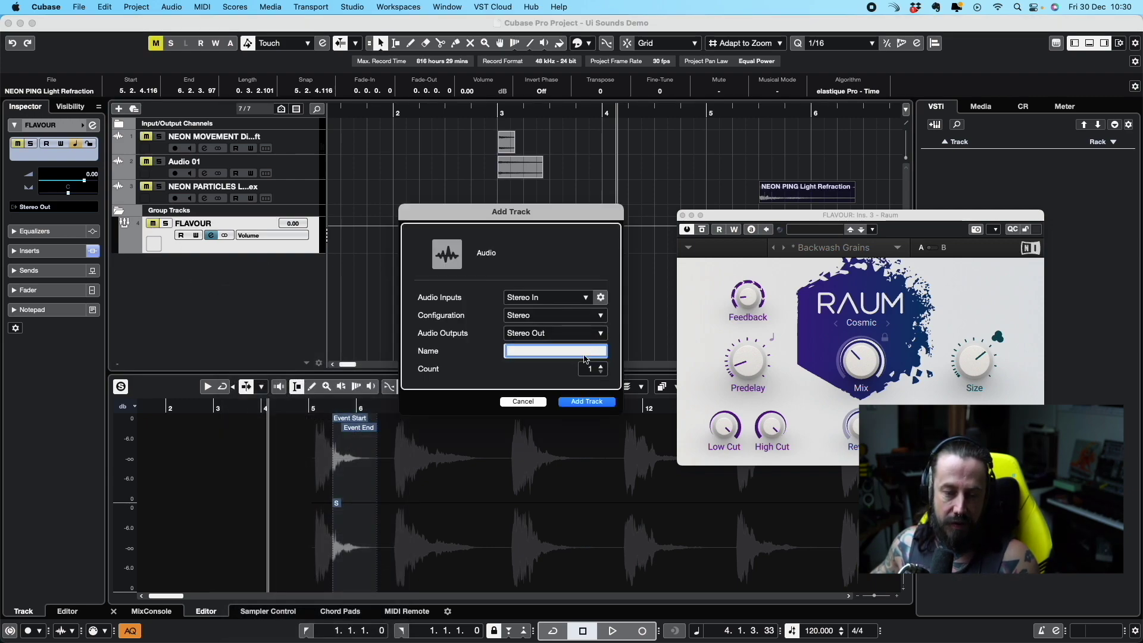
{"action": "left_click", "coordinate": [600, 368]}
{"action": "left_click", "coordinate": [587, 401]}
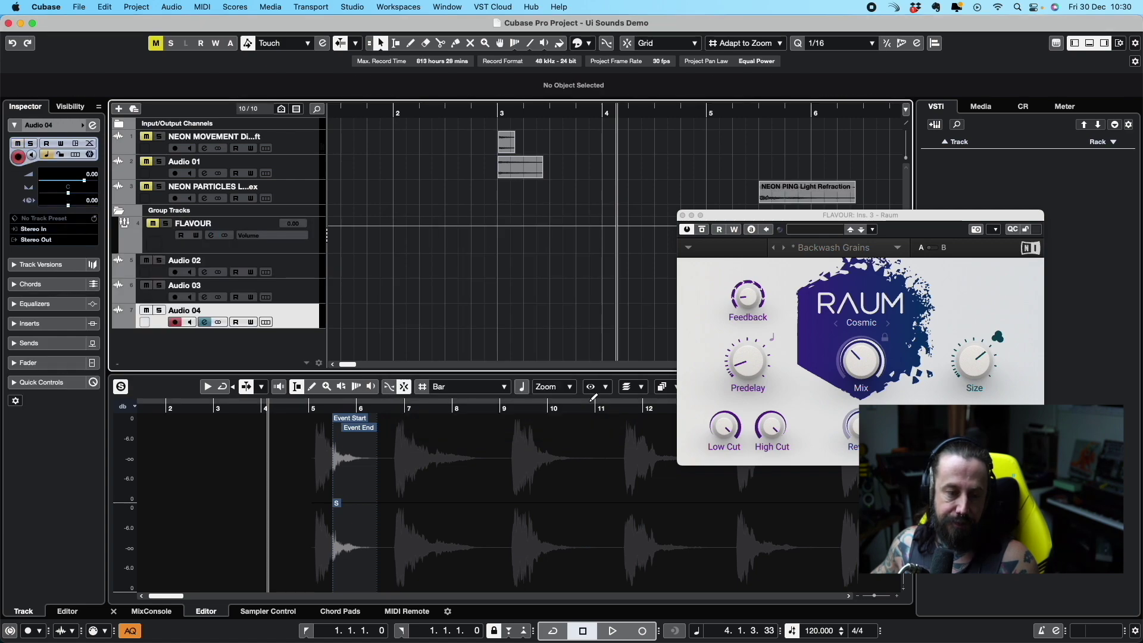
{"action": "left_click", "coordinate": [309, 277]}
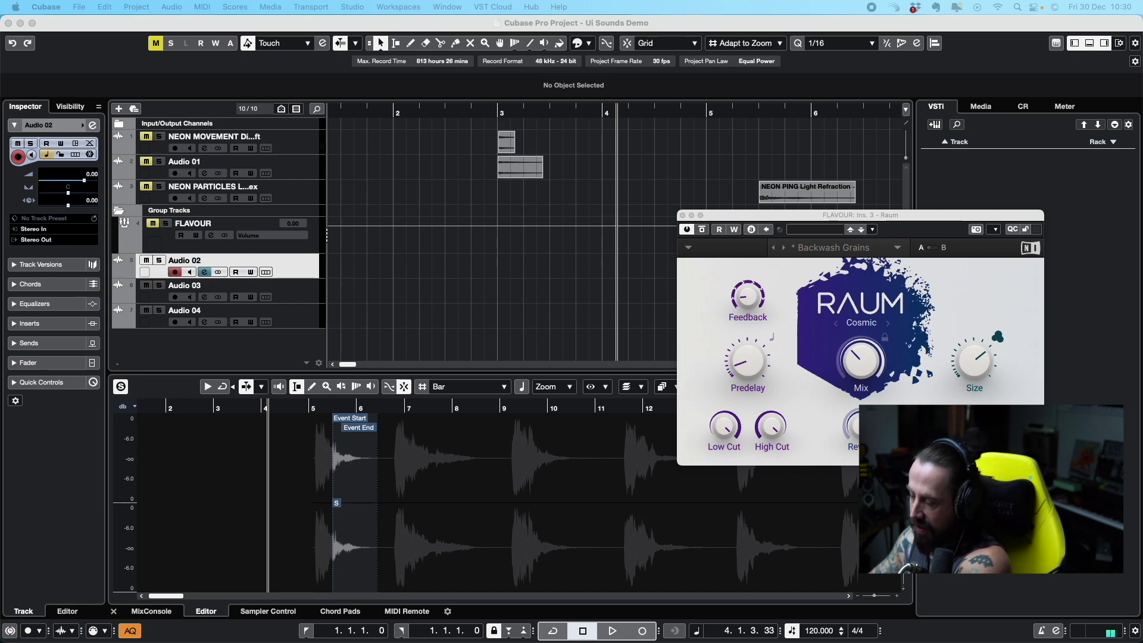
Drop Lev2_Kick_F#_09 onto Audio 02 at bar 3 and nudge it into line with the slices
{"action": "left_click_drag", "start_coordinate": [561, 255], "coordinate": [500, 273]}
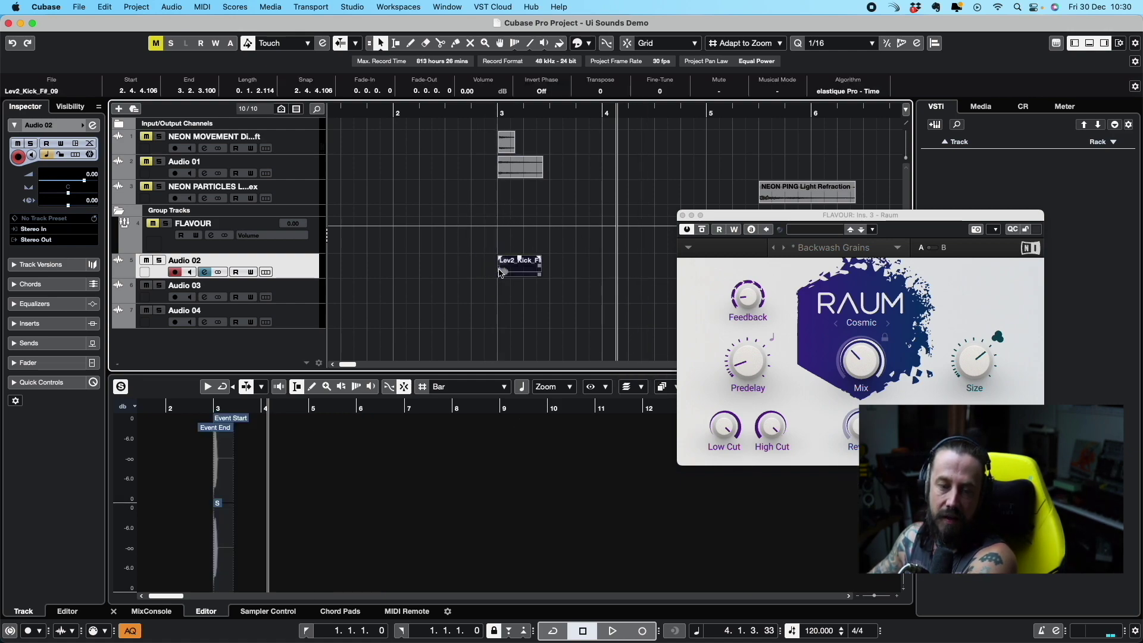
{"action": "scroll", "coordinate": [454, 247], "scroll_direction": "up", "scroll_amount": 3}
{"action": "left_click_drag", "start_coordinate": [726, 218], "coordinate": [777, 212]}
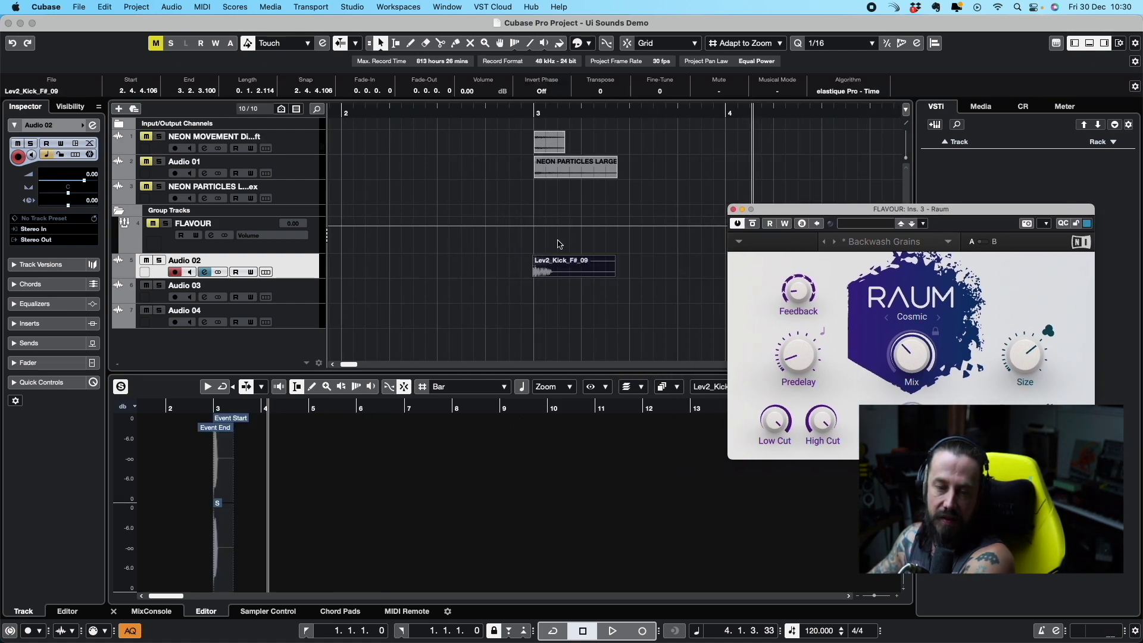
{"action": "scroll", "coordinate": [558, 243], "scroll_direction": "up", "scroll_amount": 2}
{"action": "left_click_drag", "start_coordinate": [541, 268], "coordinate": [541, 268]}
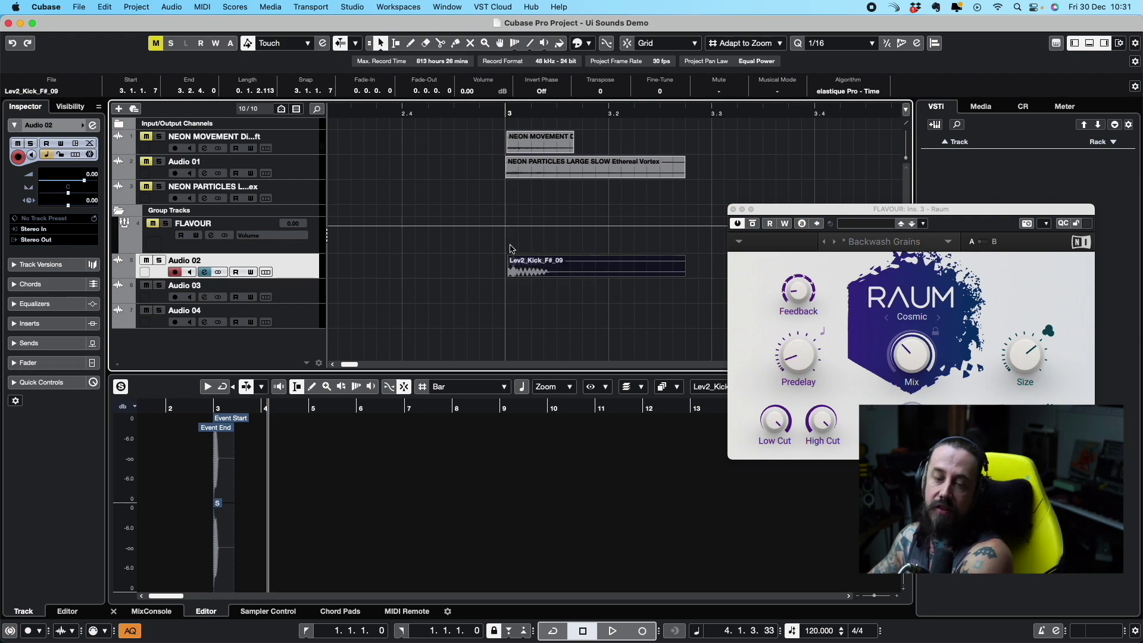
{"action": "left_click", "coordinate": [292, 299]}
{"action": "left_click_drag", "start_coordinate": [544, 269], "coordinate": [544, 272]}
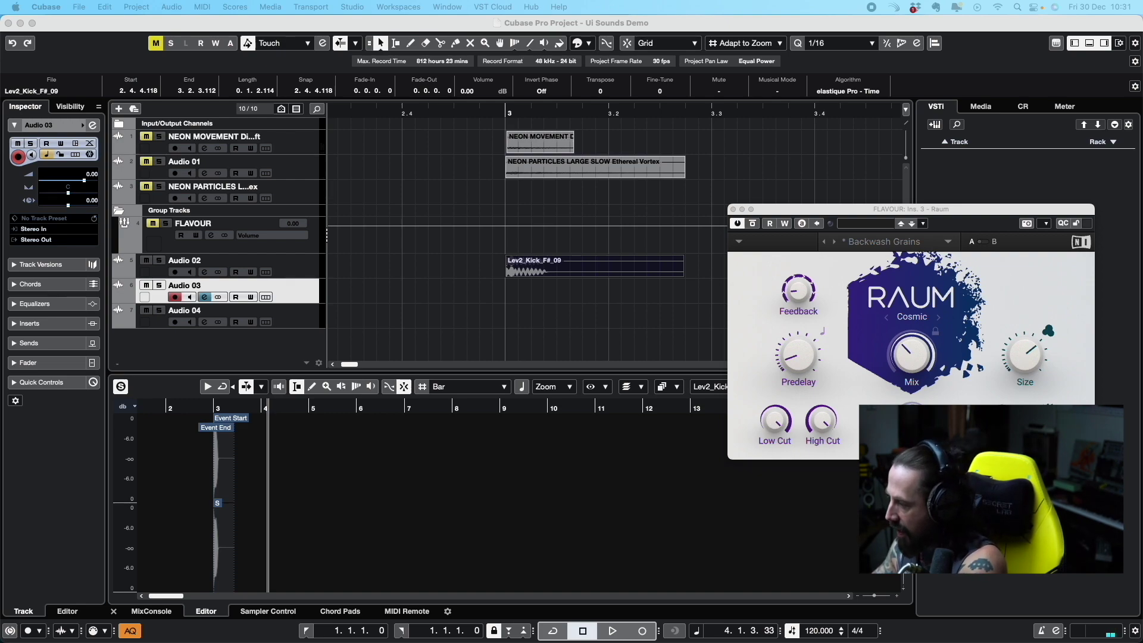
Drop TM_GLITCH UI_Clicks dry_11 onto Audio 03 at bar 3, then open Audio 02's channel
{"action": "left_click_drag", "start_coordinate": [566, 408], "coordinate": [508, 292]}
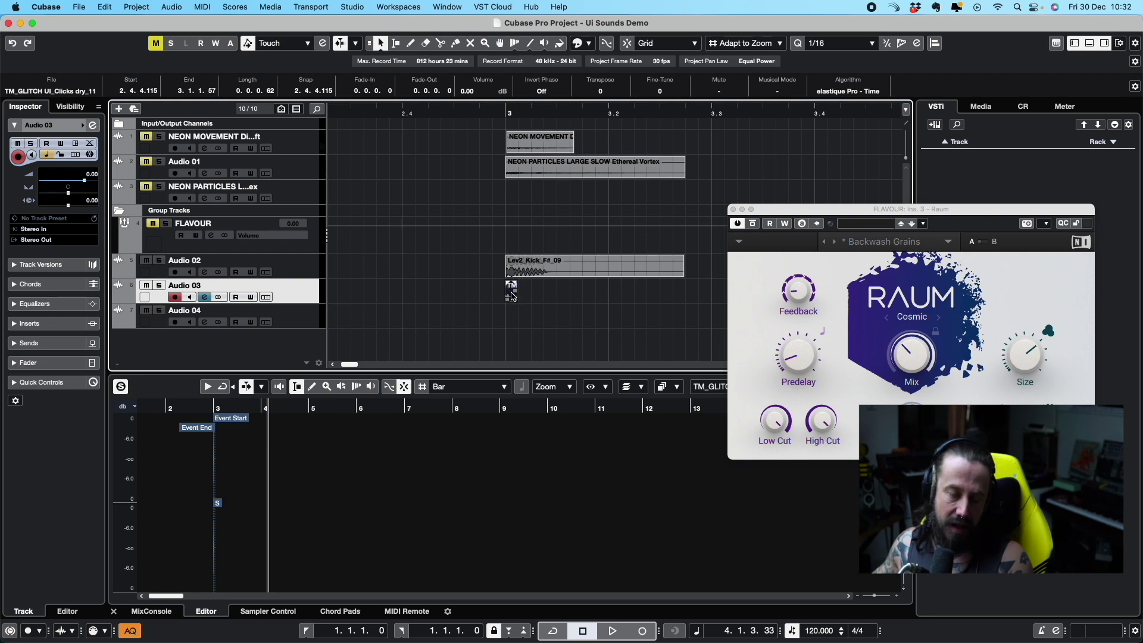
{"action": "left_click", "coordinate": [256, 276]}
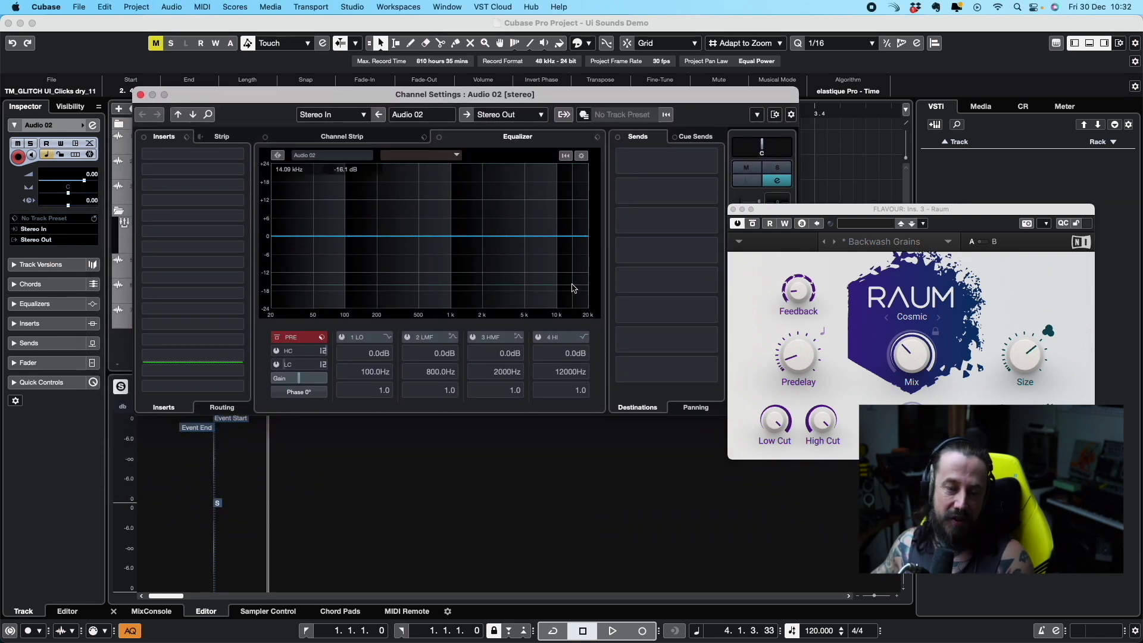
EQ Audio 02: boost near 67 Hz, cut 14.4 dB at 399 Hz and 24 dB at 2648 Hz
{"action": "left_click_drag", "start_coordinate": [573, 288], "coordinate": [496, 307]}
{"action": "left_click", "coordinate": [444, 271]}
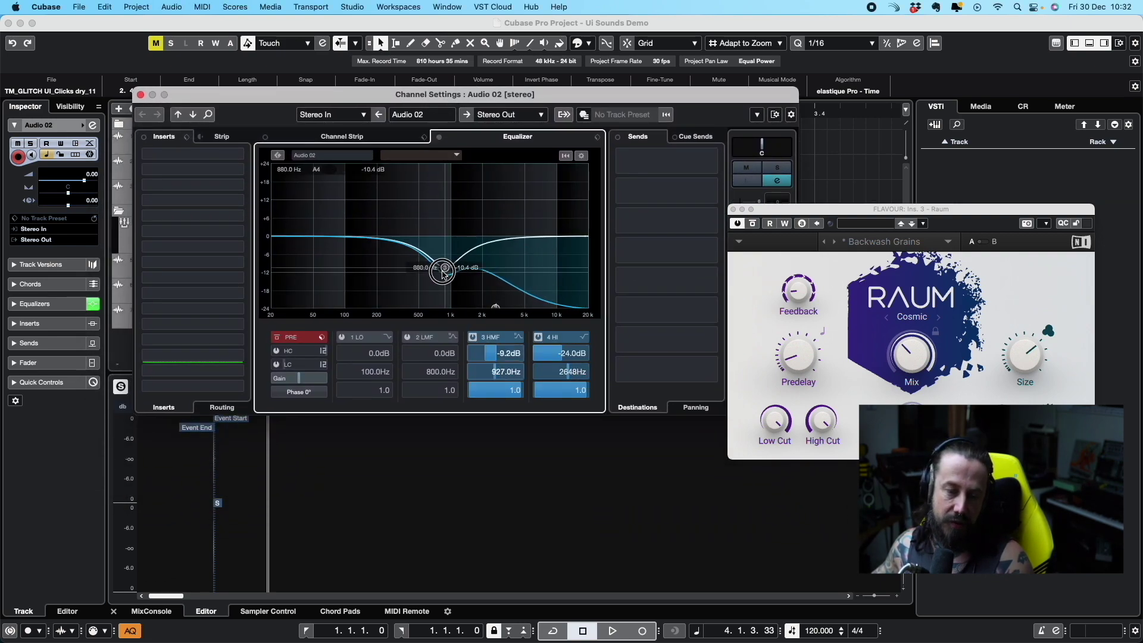
{"action": "left_click_drag", "start_coordinate": [444, 273], "coordinate": [435, 269]}
{"action": "left_click", "coordinate": [283, 257]}
{"action": "left_click_drag", "start_coordinate": [314, 226], "coordinate": [326, 227]}
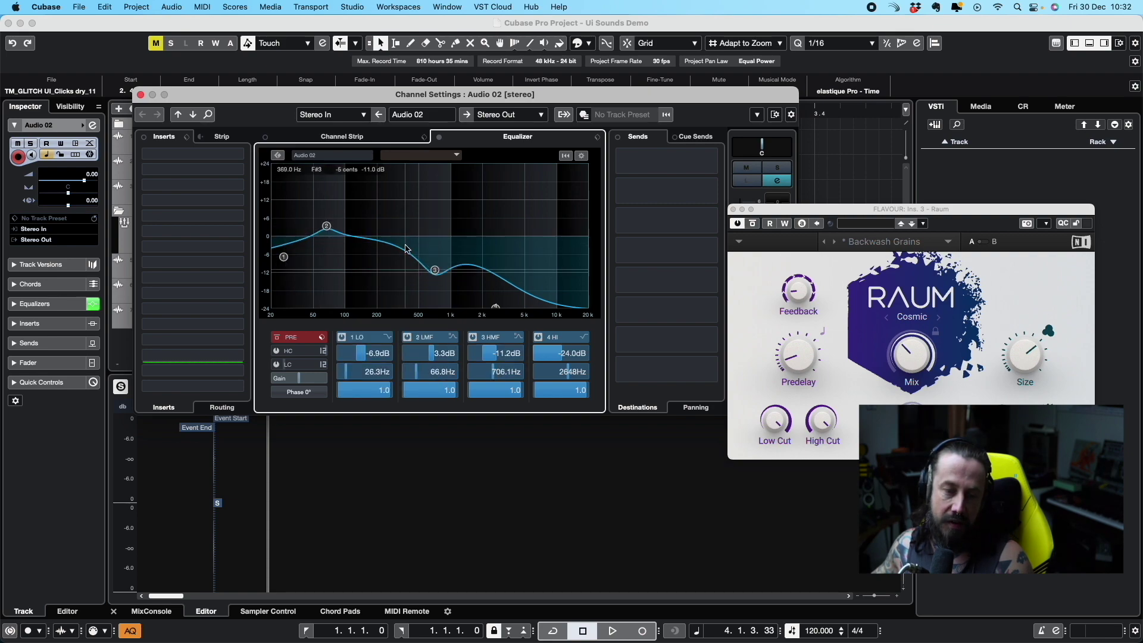
{"action": "left_click_drag", "start_coordinate": [435, 270], "coordinate": [410, 281]}
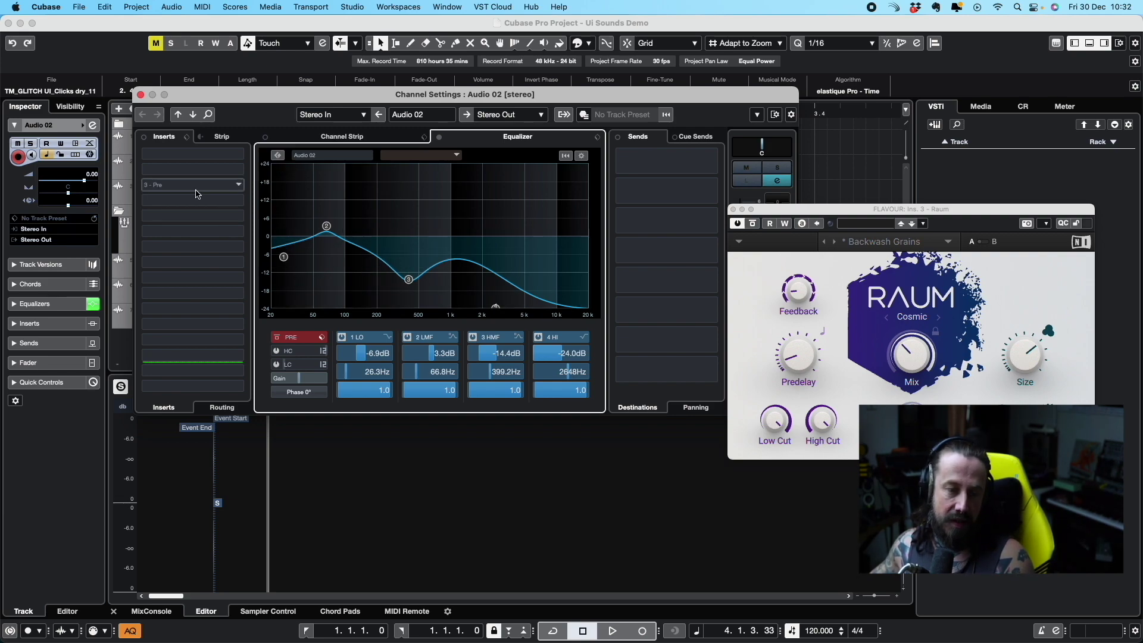
Insert bx_subfilter on Audio 02 with Tight Punch at 32 Hz and Low End at 3.0
{"action": "left_click", "coordinate": [174, 188]}
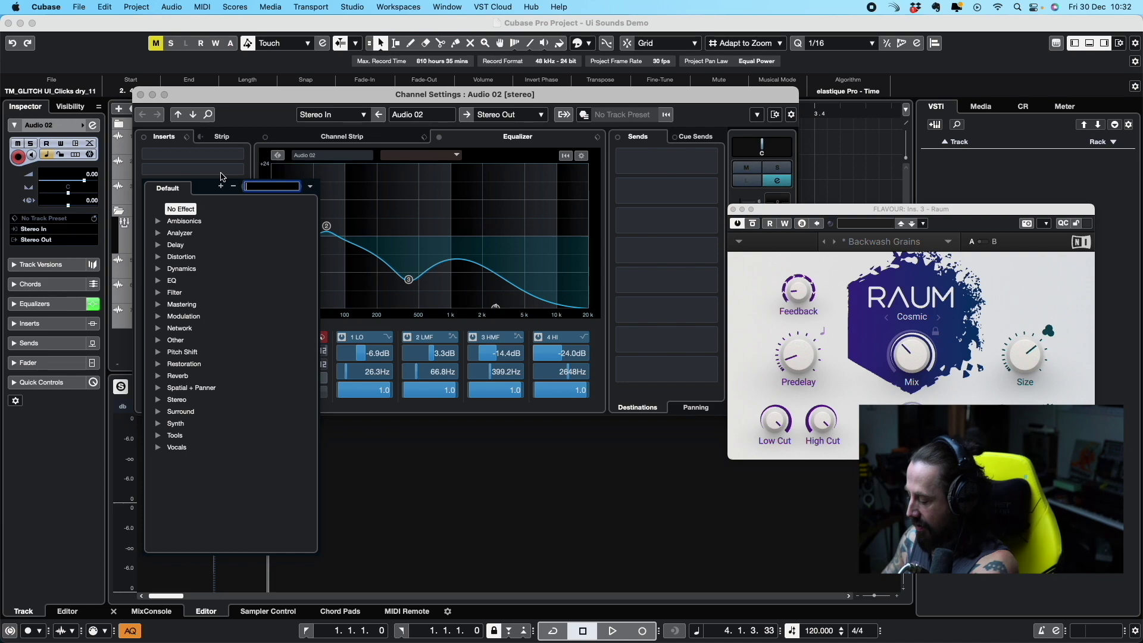
{"action": "type", "text": "sub"}
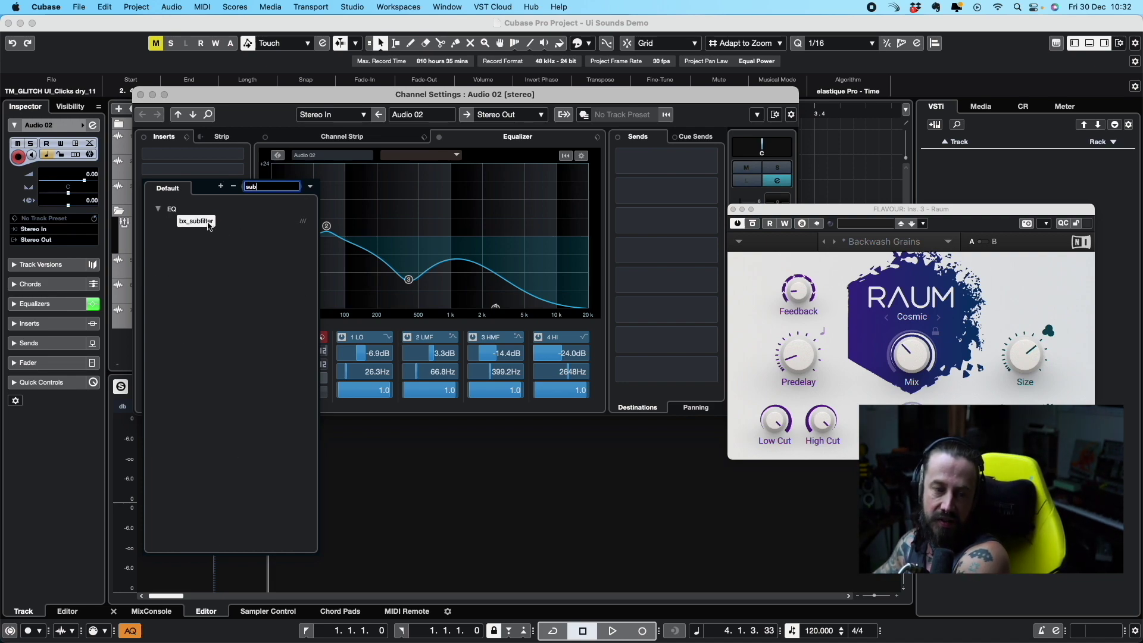
{"action": "left_click", "coordinate": [209, 225]}
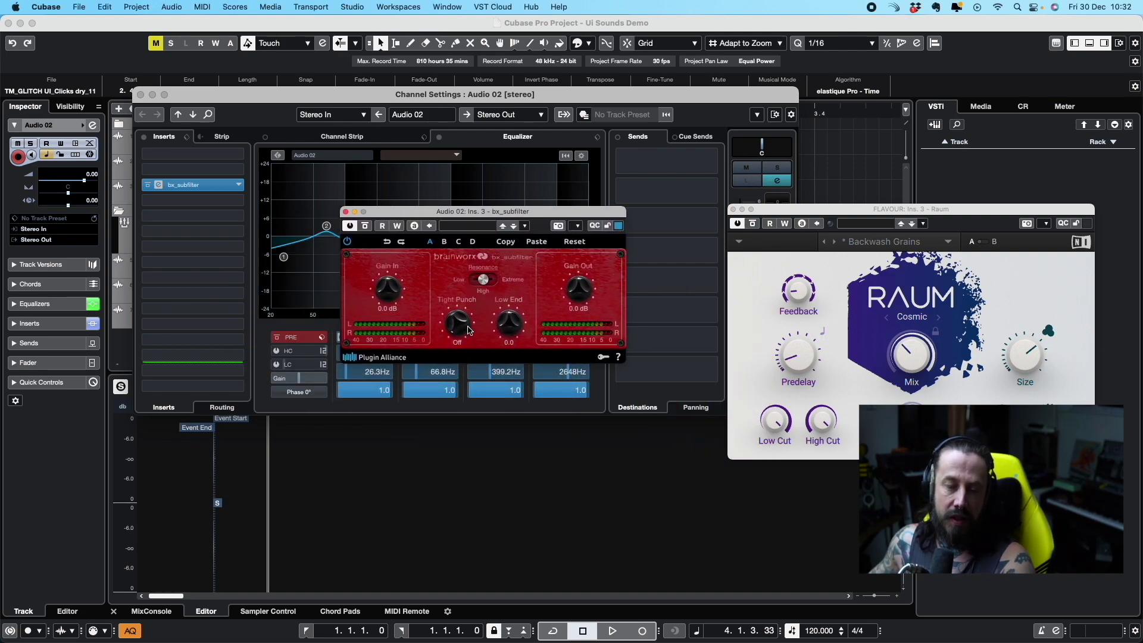
{"action": "left_click_drag", "start_coordinate": [465, 323], "coordinate": [458, 307]}
{"action": "left_click_drag", "start_coordinate": [515, 330], "coordinate": [515, 319]}
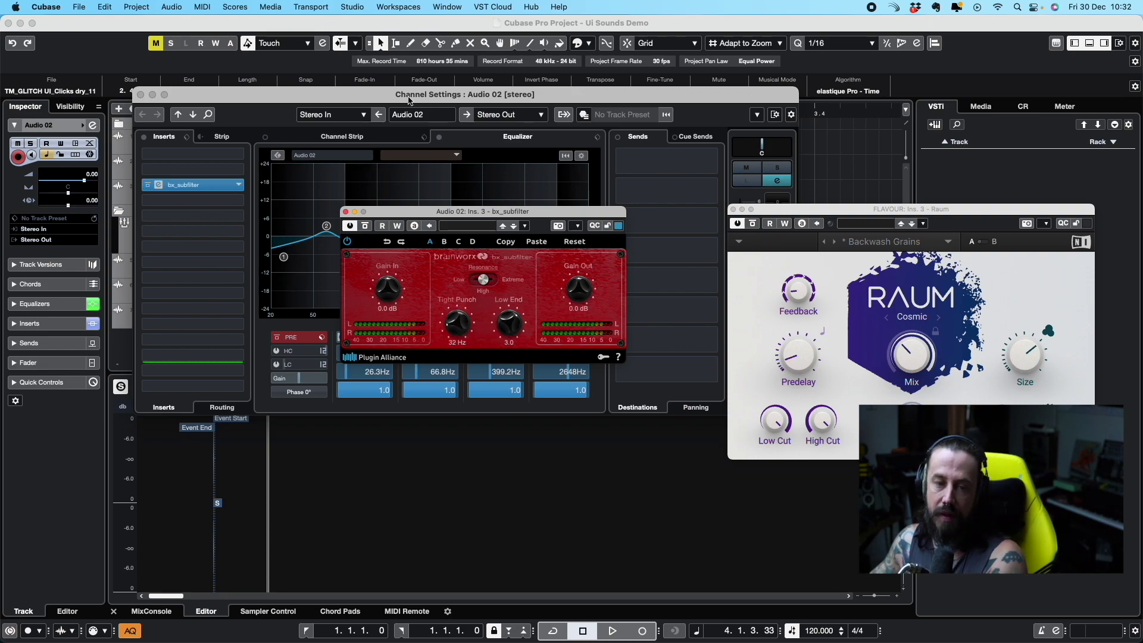
{"action": "left_click_drag", "start_coordinate": [391, 95], "coordinate": [431, 422]}
{"action": "left_click_drag", "start_coordinate": [482, 211], "coordinate": [857, 79]}
{"action": "left_click", "coordinate": [491, 113]}
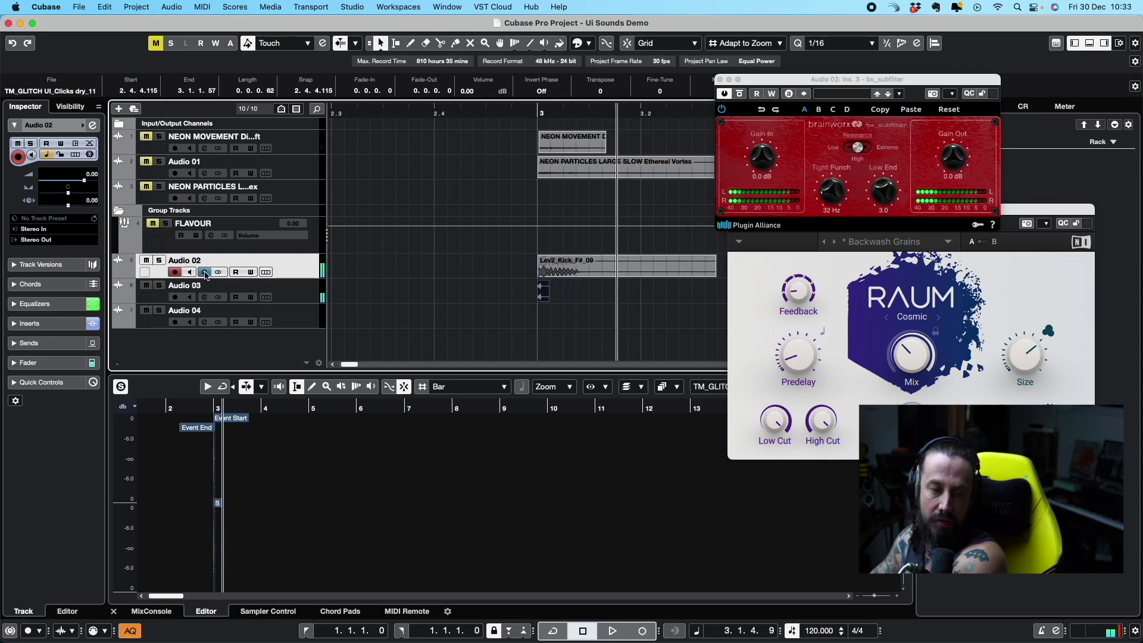
Lower Audio 02's volume to -19.2 dB and play back the layers
{"action": "left_click", "coordinate": [204, 273]}
{"action": "left_click_drag", "start_coordinate": [565, 411], "coordinate": [460, 164]}
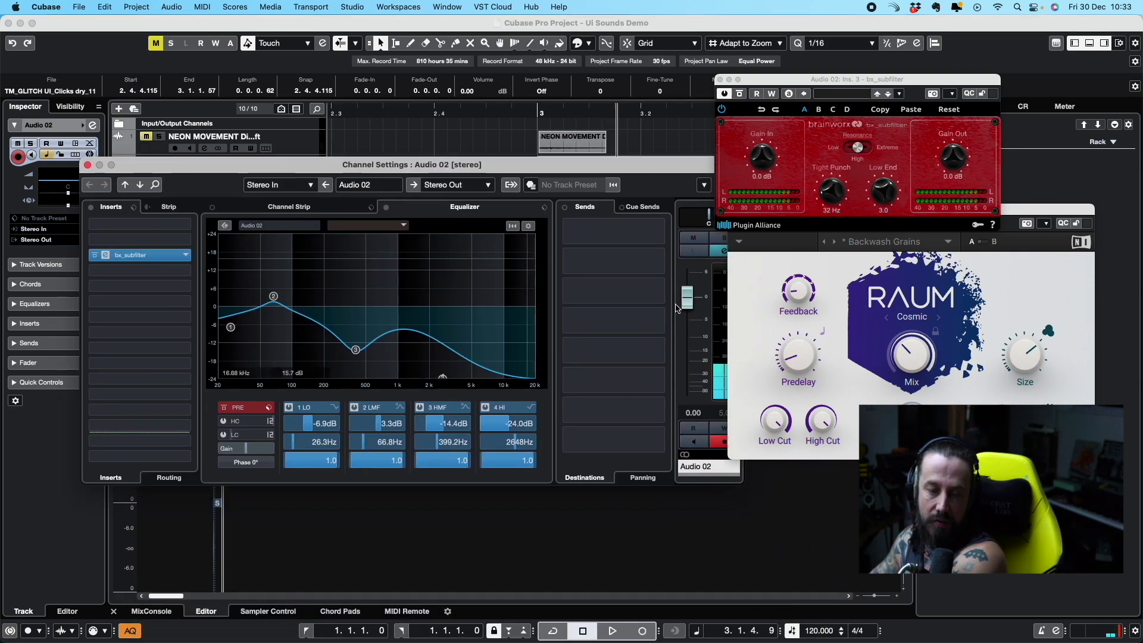
{"action": "left_click_drag", "start_coordinate": [687, 297], "coordinate": [686, 366]}
{"action": "left_click", "coordinate": [576, 206]}
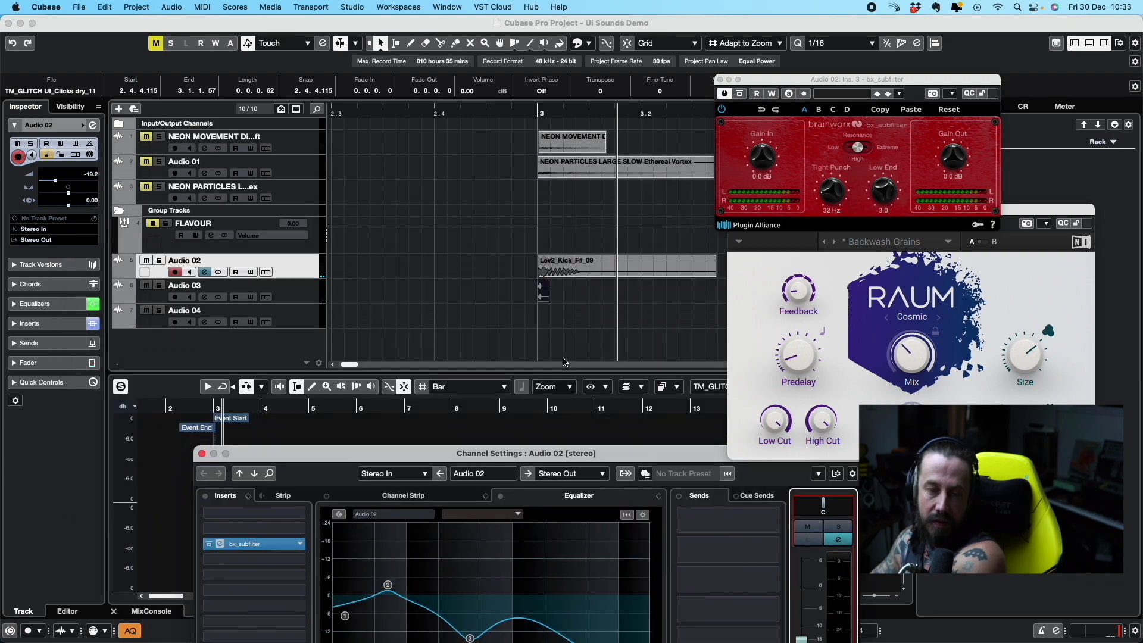
{"action": "key", "text": "space"}
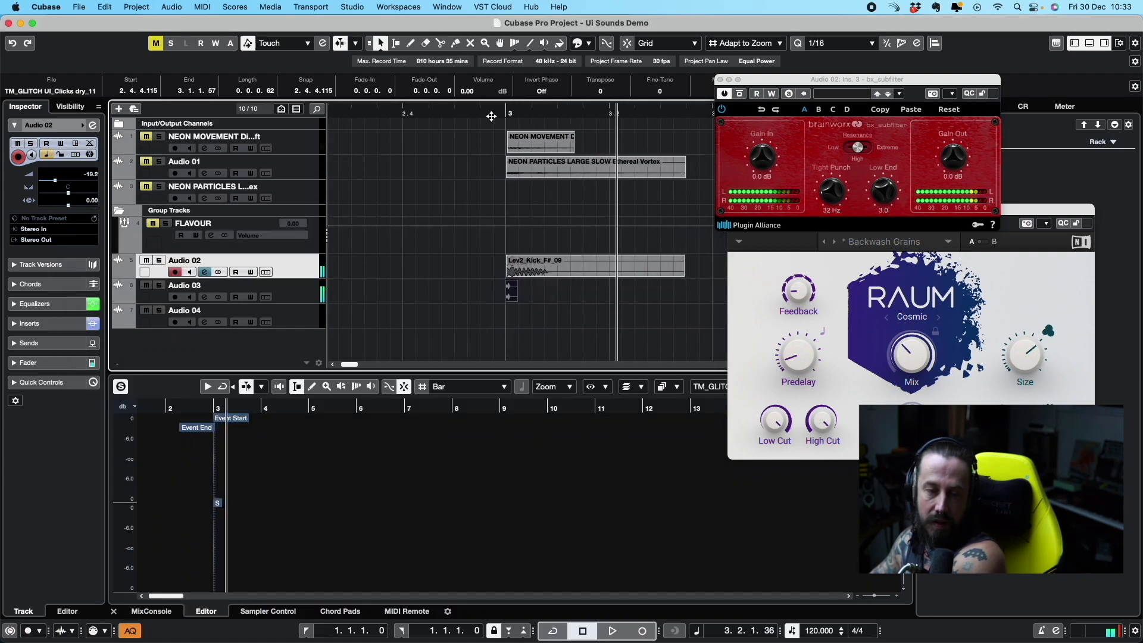
EQ Audio 03 with a low cut near 1.7 kHz, 5.3 dB boost at 2547 Hz and a boost near 5 kHz
{"action": "left_click", "coordinate": [305, 298]}
{"action": "left_click", "coordinate": [205, 298]}
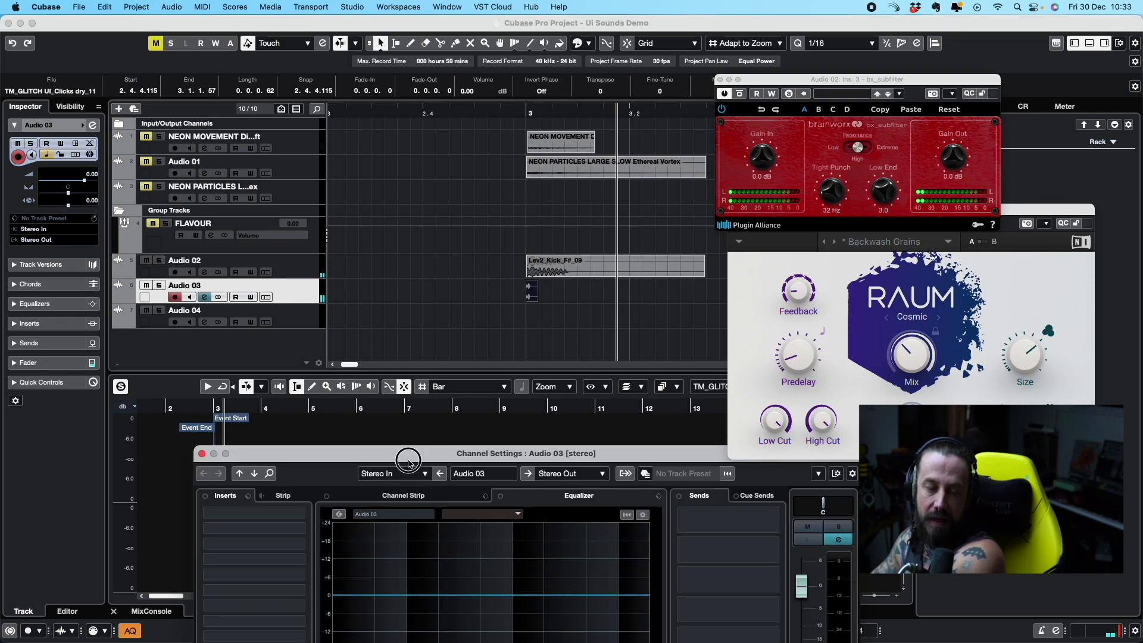
{"action": "left_click_drag", "start_coordinate": [409, 462], "coordinate": [333, 167]}
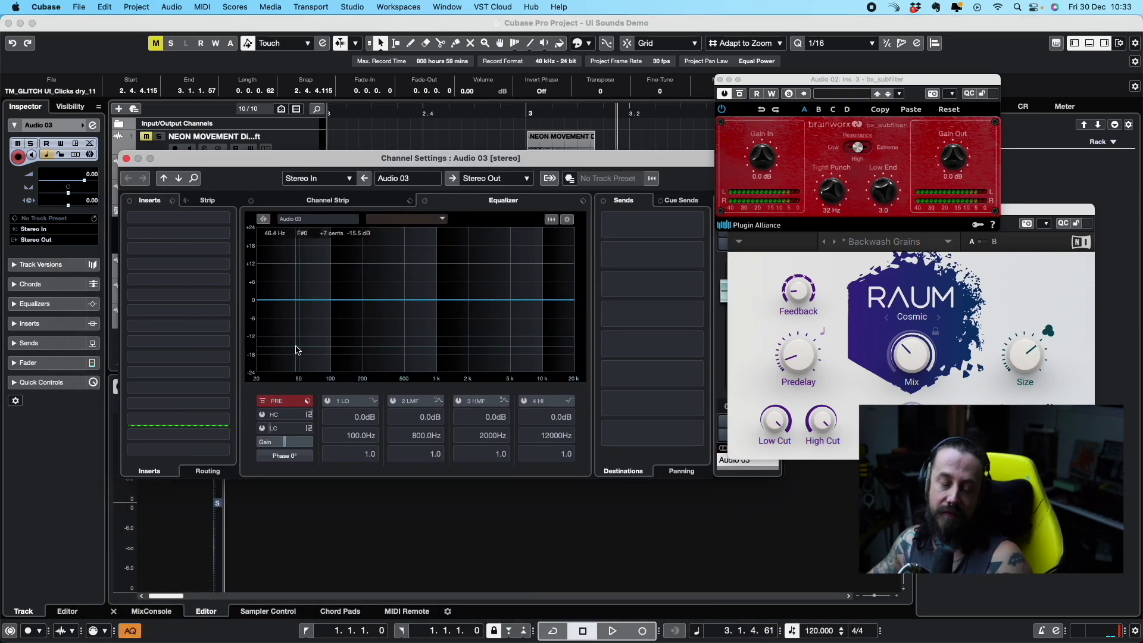
{"action": "left_click_drag", "start_coordinate": [297, 350], "coordinate": [464, 371]}
{"action": "left_click", "coordinate": [484, 293]}
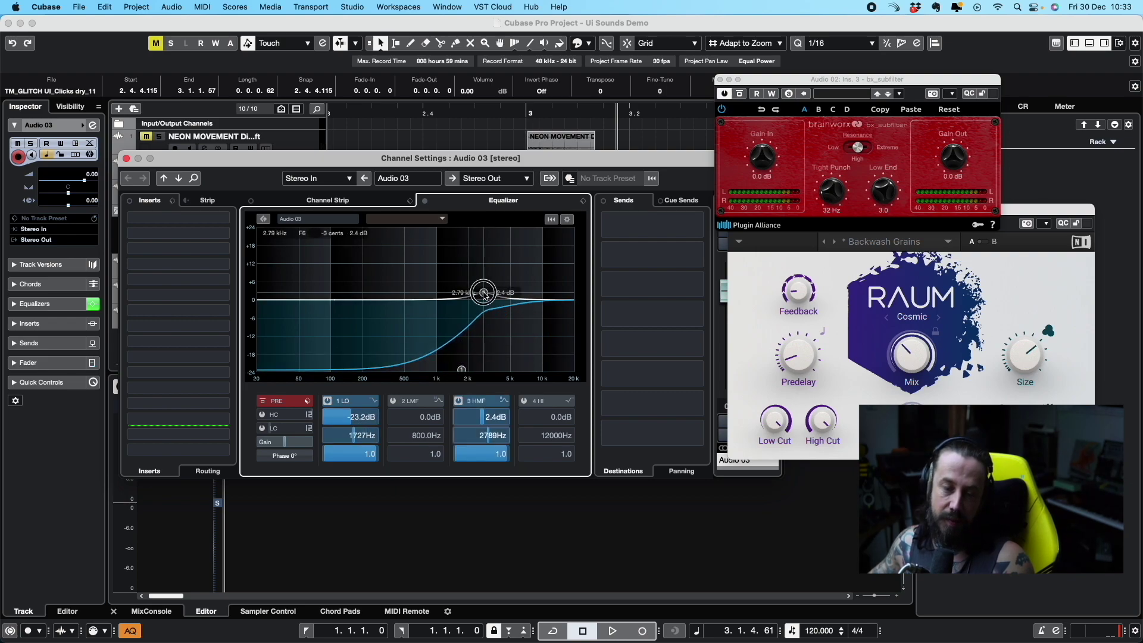
{"action": "left_click_drag", "start_coordinate": [484, 292], "coordinate": [479, 283]}
{"action": "left_click", "coordinate": [511, 286]}
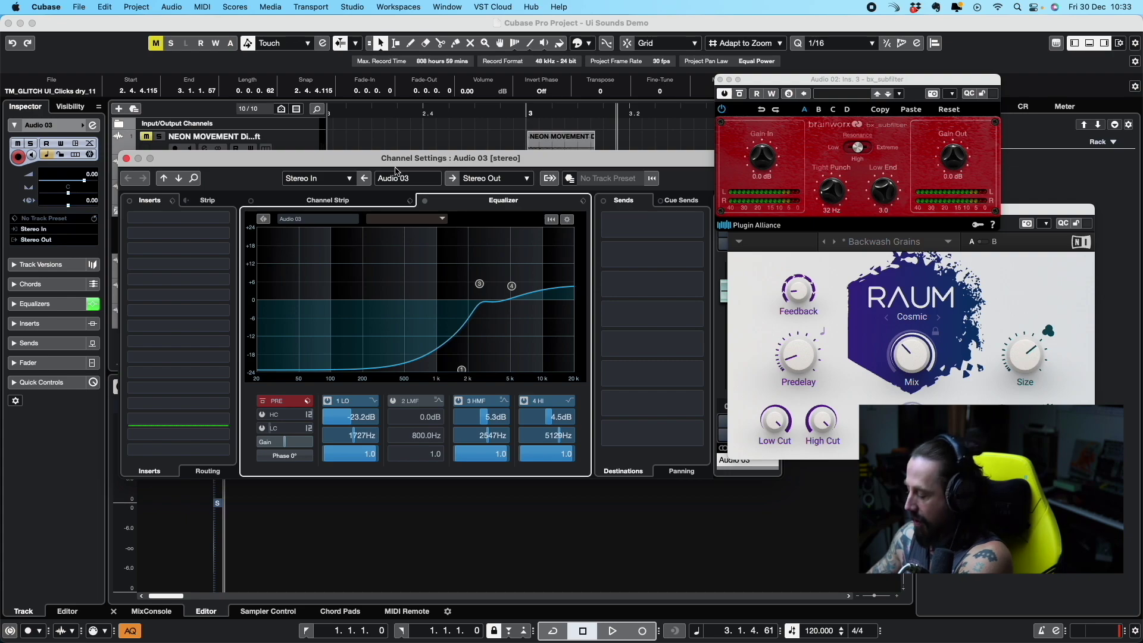
{"action": "left_click_drag", "start_coordinate": [395, 160], "coordinate": [516, 433]}
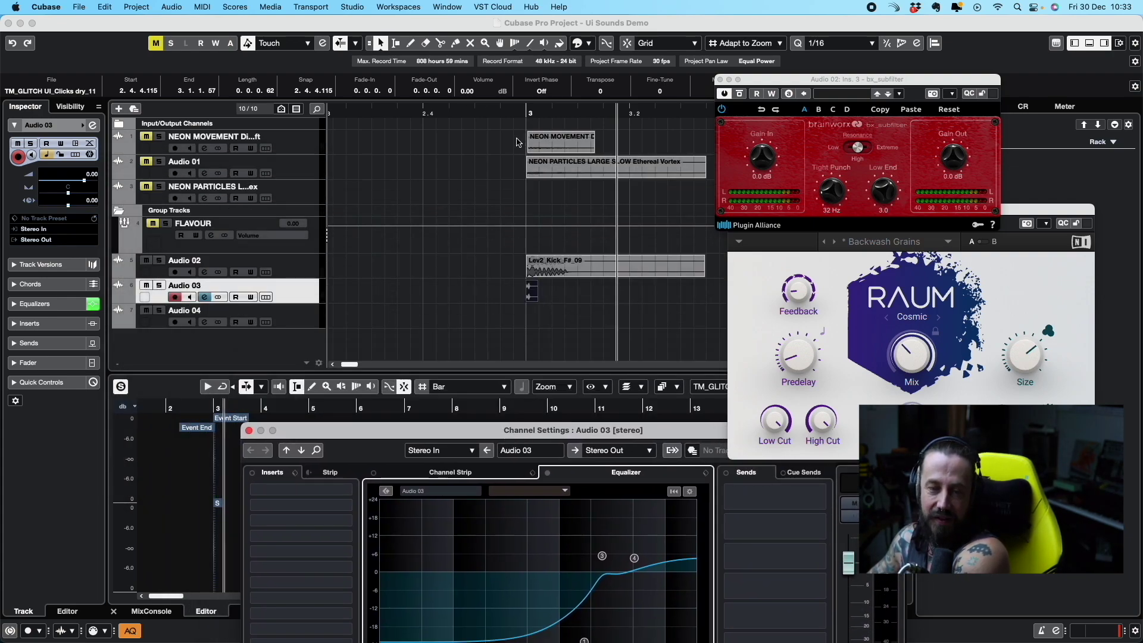
Unmute the FLAVOUR group and audition the layered sound from bar 3
{"action": "left_click_drag", "start_coordinate": [510, 113], "coordinate": [496, 113]}
{"action": "key", "text": "space"}
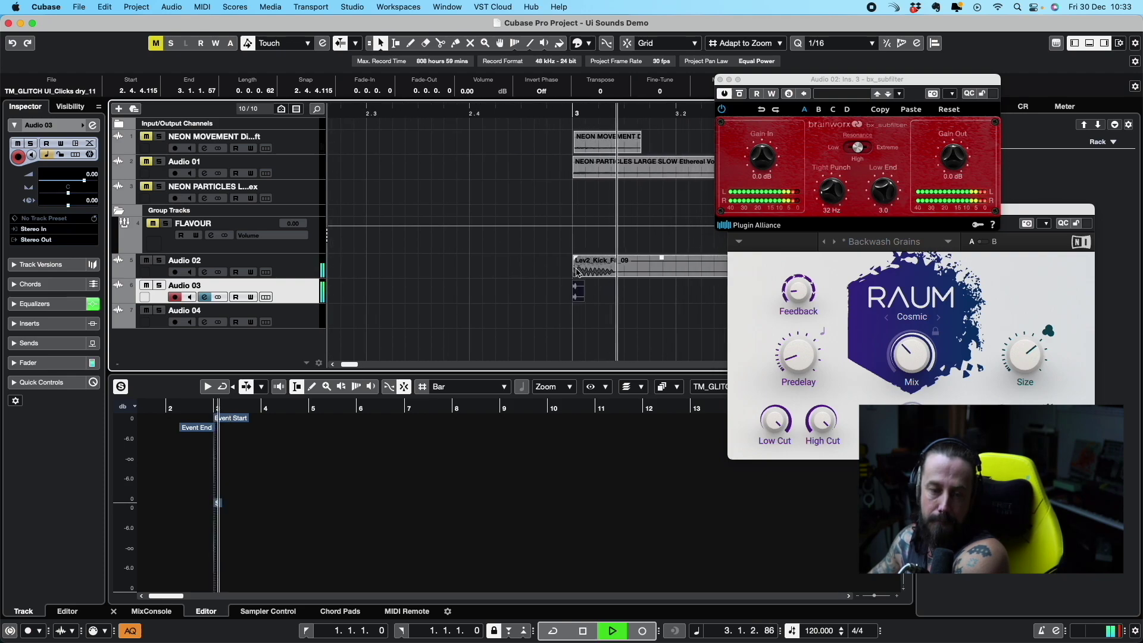
{"action": "key", "text": "space"}
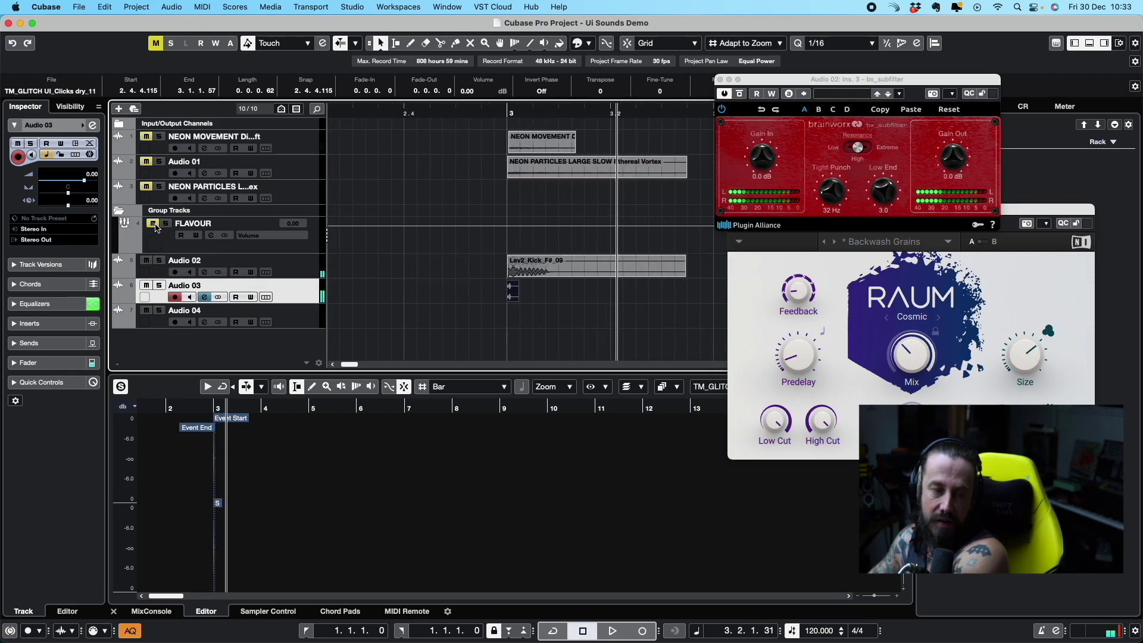
{"action": "left_click", "coordinate": [153, 224]}
{"action": "left_click", "coordinate": [472, 113]}
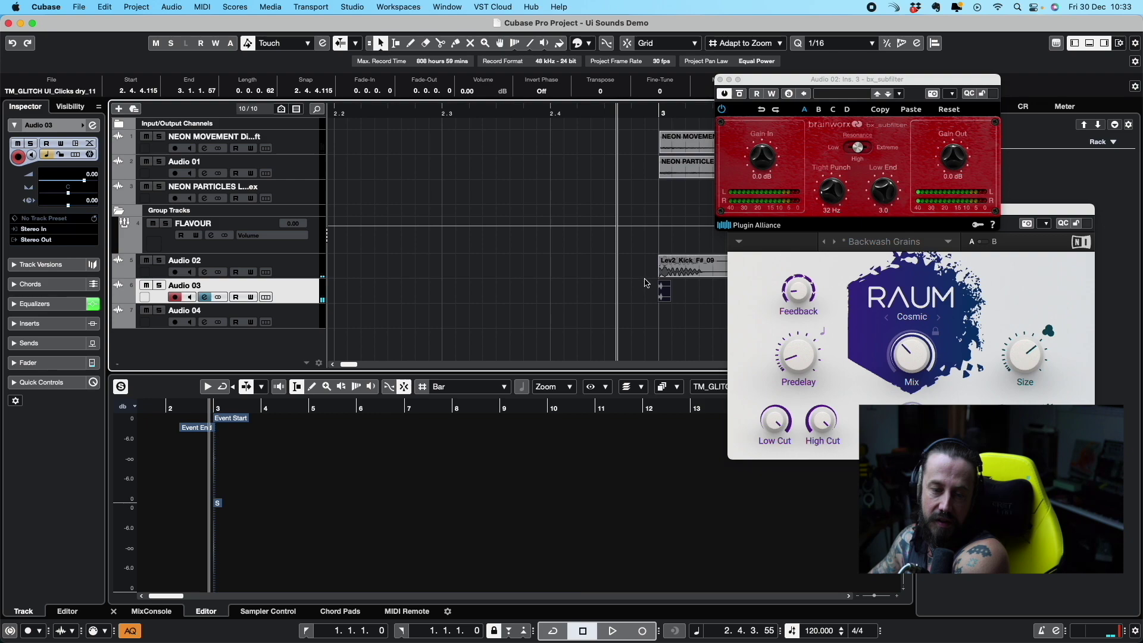
{"action": "key", "text": "space"}
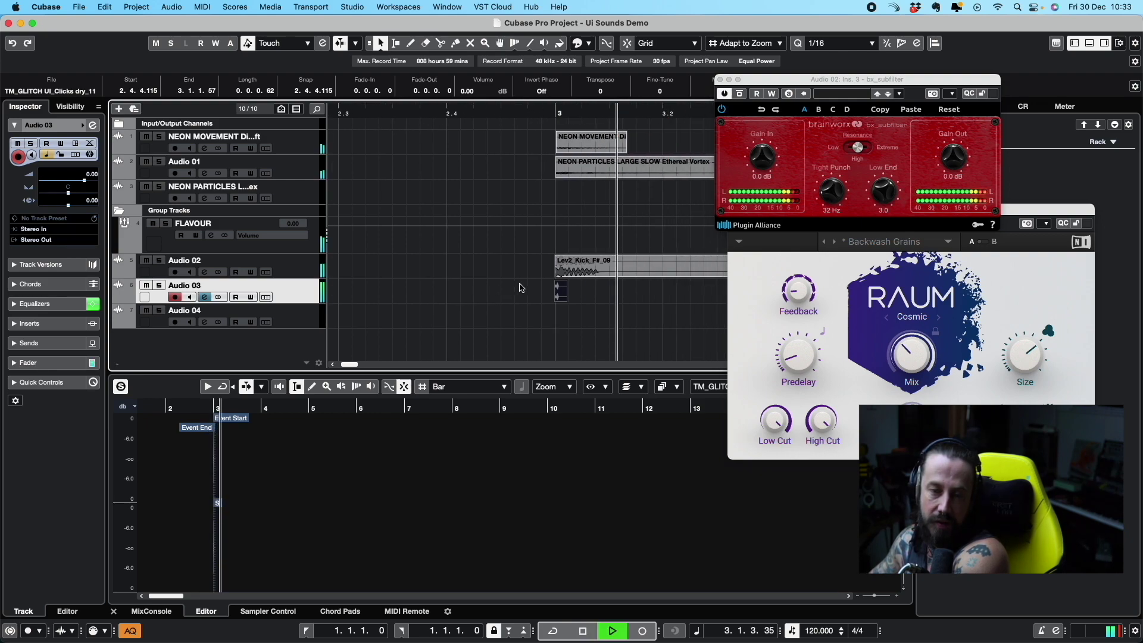
{"action": "left_click", "coordinate": [350, 115]}
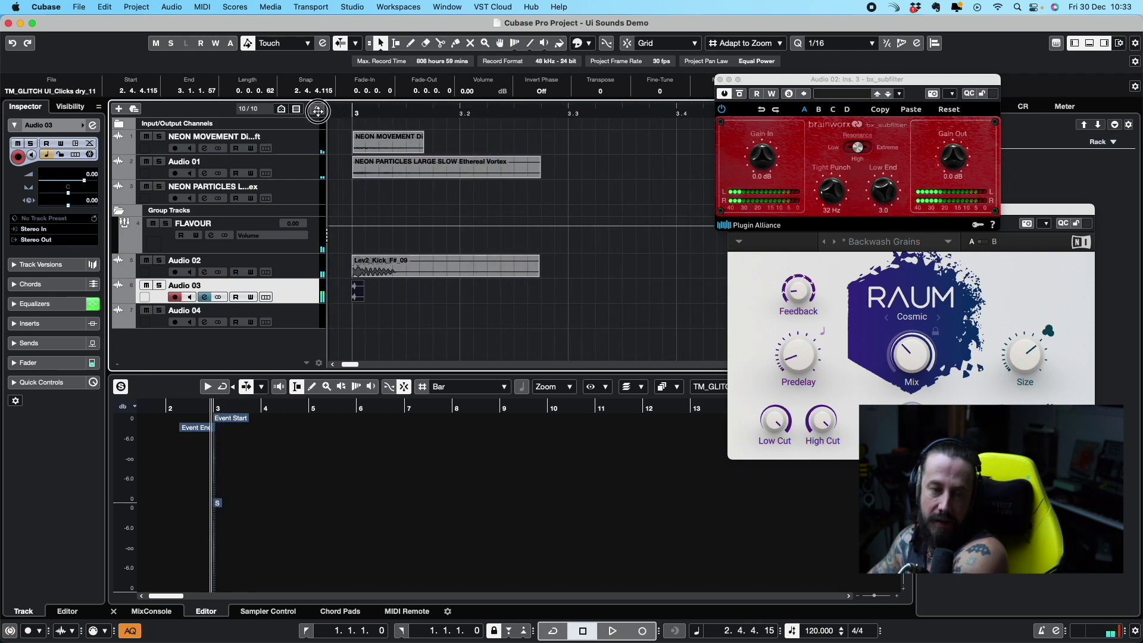
{"action": "key", "text": "space"}
{"action": "key", "text": "space"}
{"action": "left_click", "coordinate": [381, 292]}
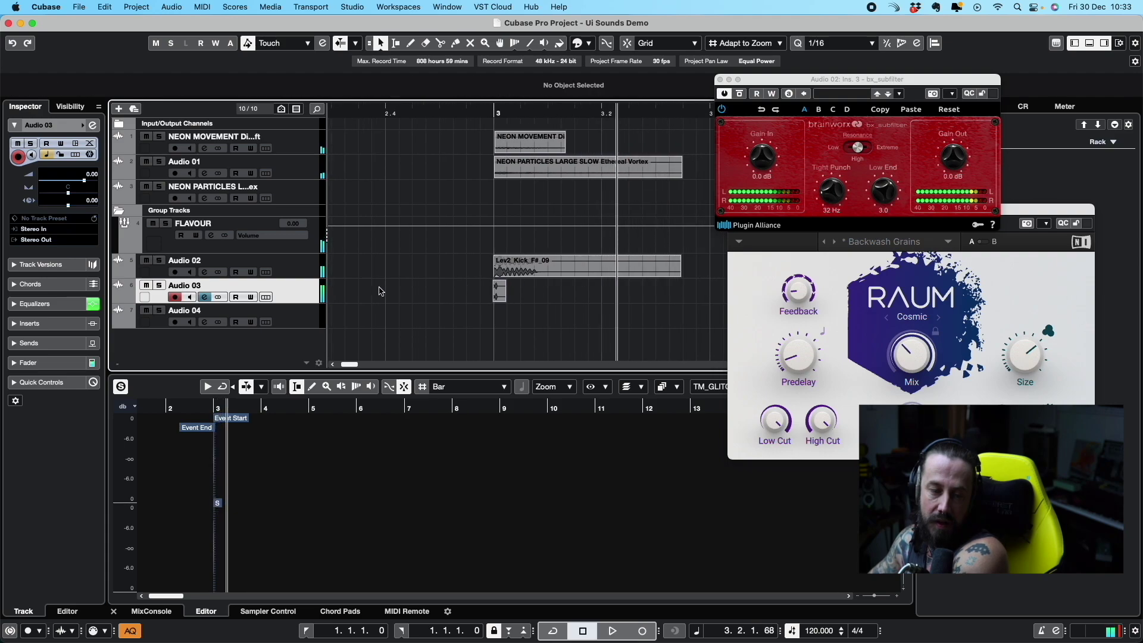
Pull Audio 03's fader down to -9.86 dB, replay, and bring up the MixConsole
{"action": "left_click", "coordinate": [205, 297]}
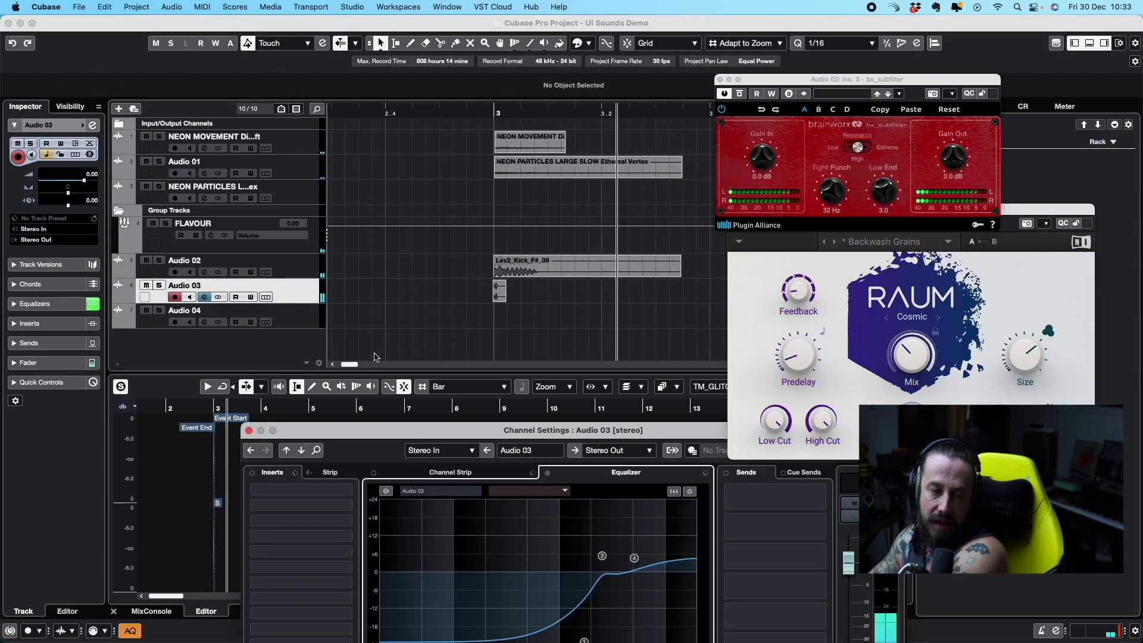
{"action": "left_click_drag", "start_coordinate": [848, 563], "coordinate": [850, 604]}
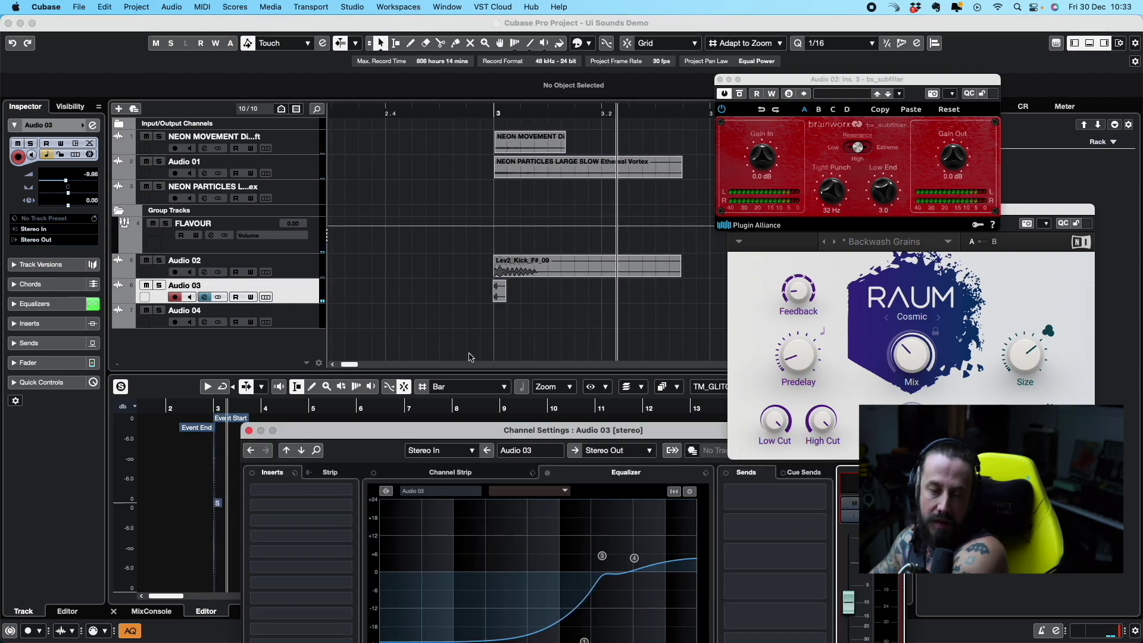
{"action": "left_click", "coordinate": [443, 117]}
{"action": "key", "text": "space"}
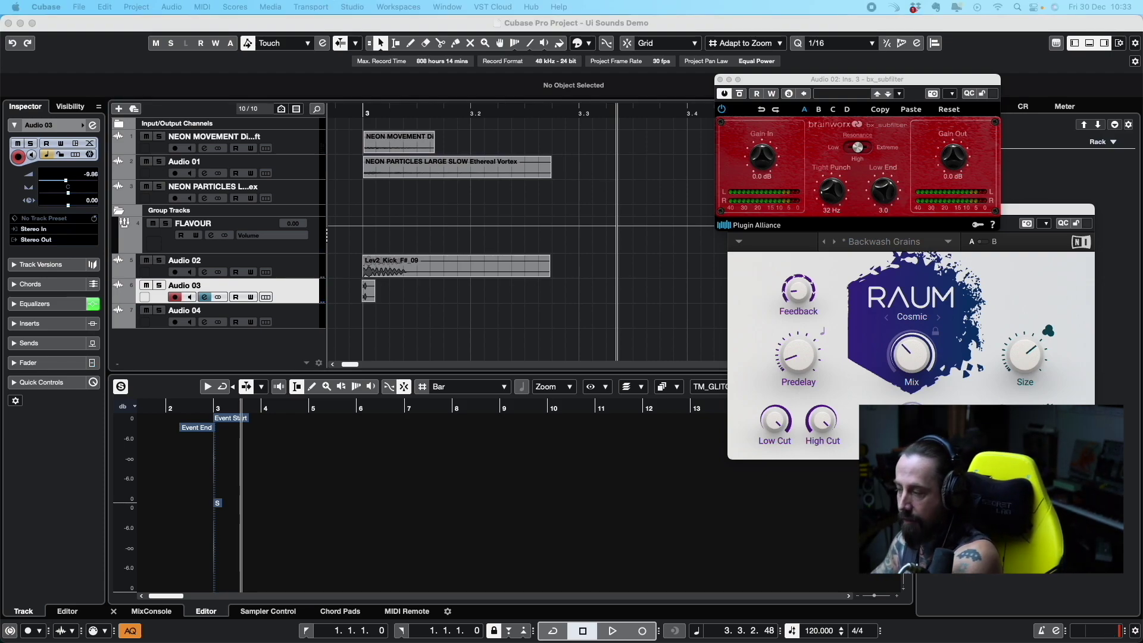
{"action": "key", "text": "F3"}
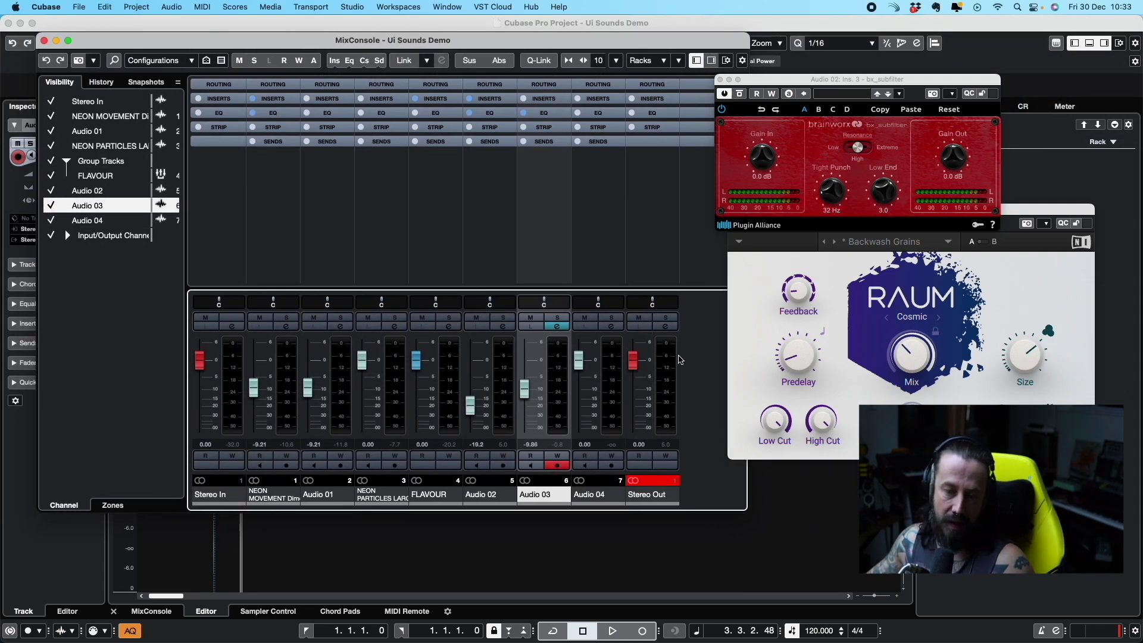
Put Scheps Parallel Particles Stereo on an empty Stereo Out insert with the Tregenza Mix Juice preset
{"action": "left_click", "coordinate": [671, 327]}
{"action": "left_click_drag", "start_coordinate": [365, 430], "coordinate": [305, 113]}
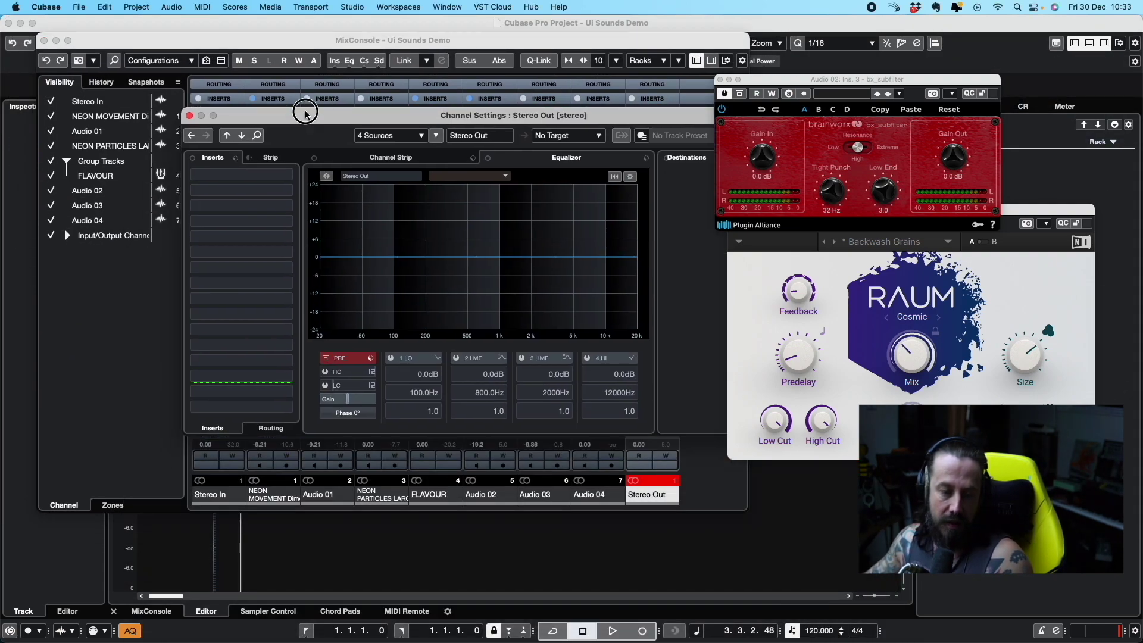
{"action": "left_click", "coordinate": [228, 221]}
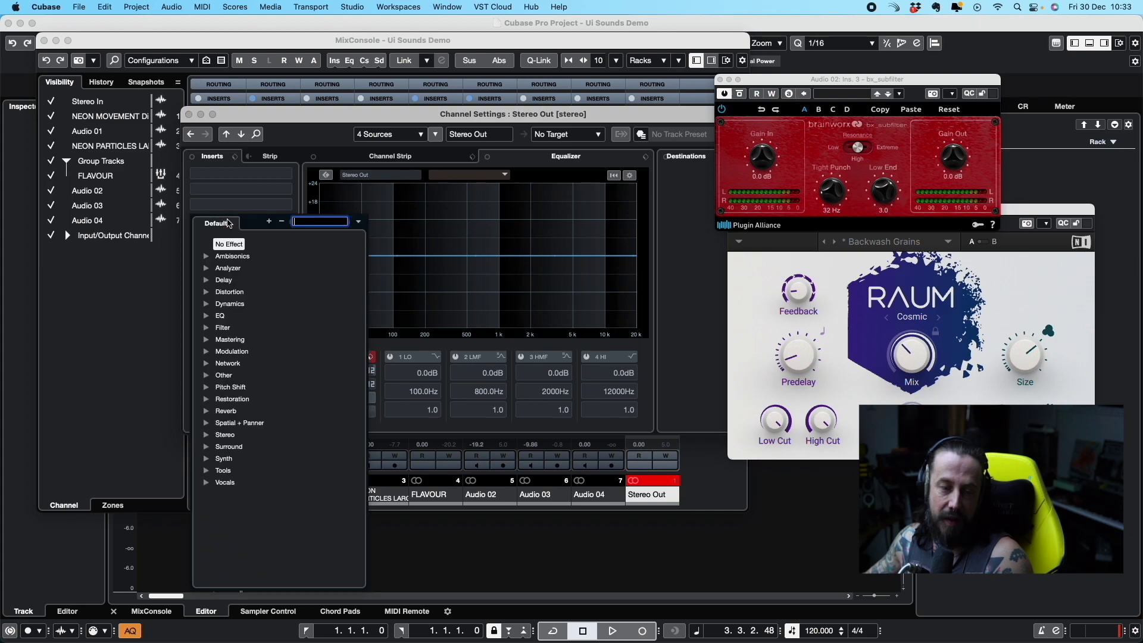
{"action": "type", "text": "ambi"}
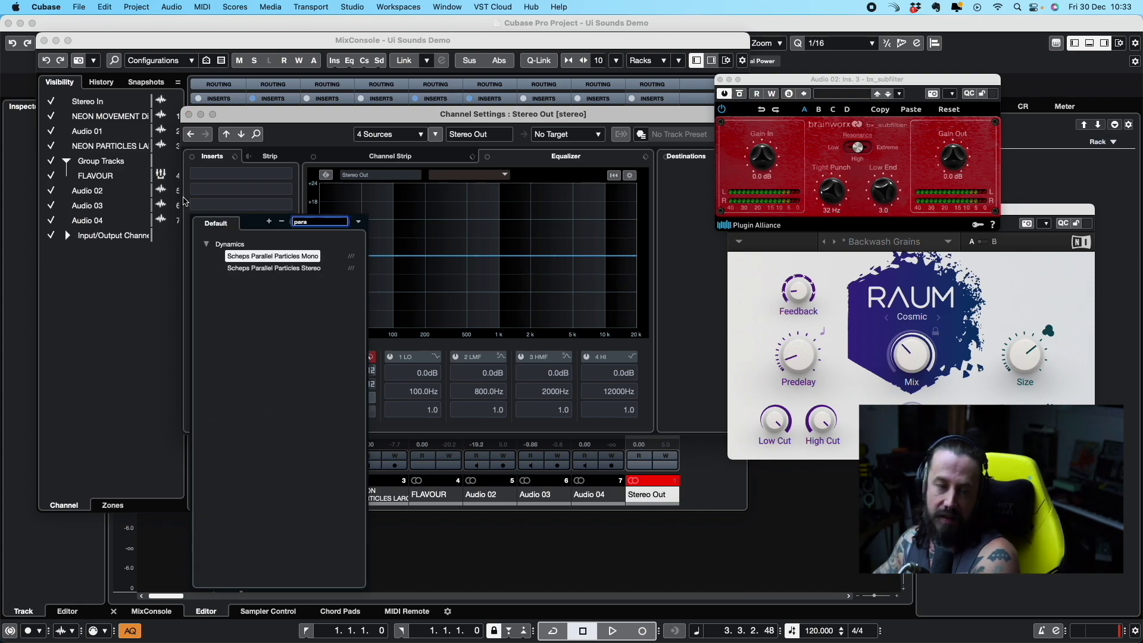
{"action": "key", "text": "Escape"}
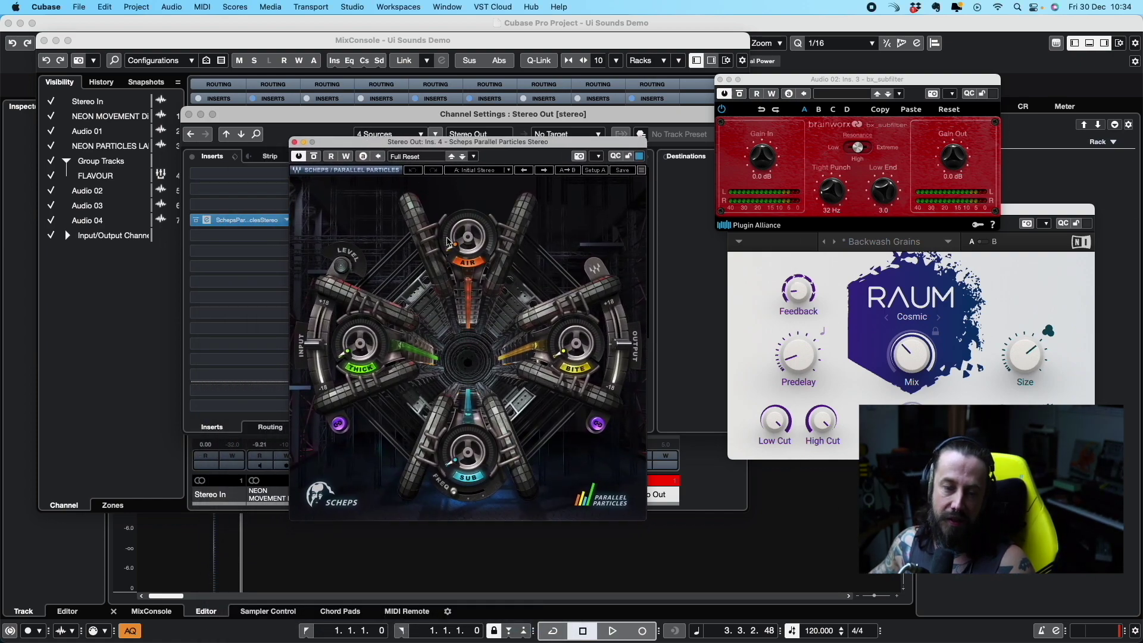
{"action": "left_click", "coordinate": [448, 241]}
{"action": "left_click", "coordinate": [485, 170]}
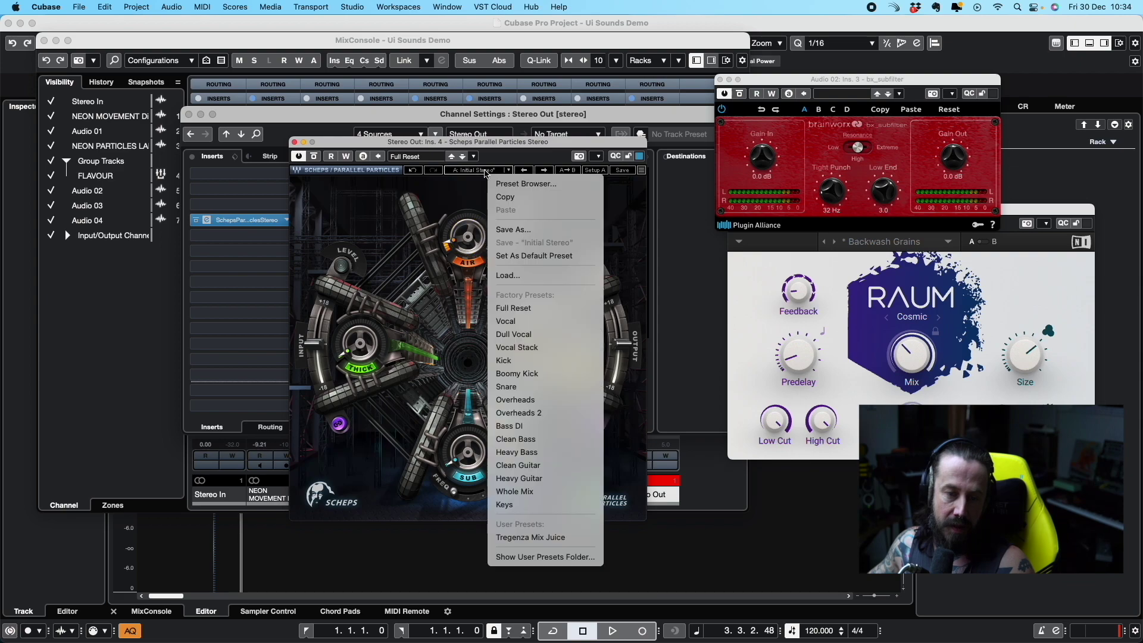
{"action": "left_click", "coordinate": [530, 537]}
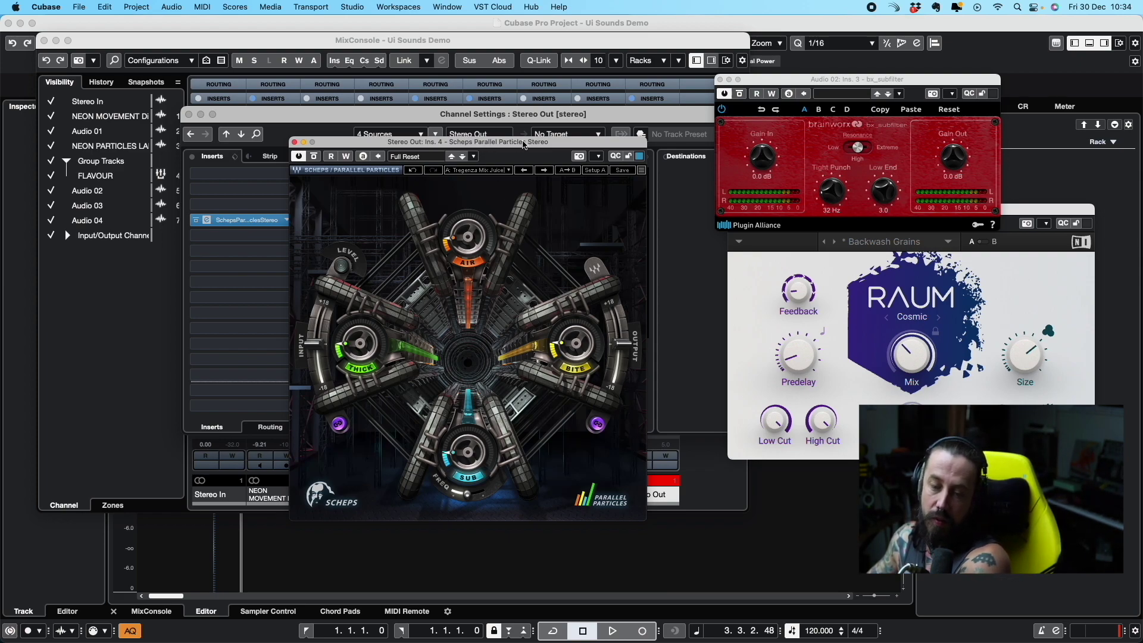
Close the Stereo Out channel settings and move the Scheps and bx_subfilter windows aside
{"action": "left_click_drag", "start_coordinate": [503, 143], "coordinate": [959, 232]}
{"action": "key", "text": "super+w"}
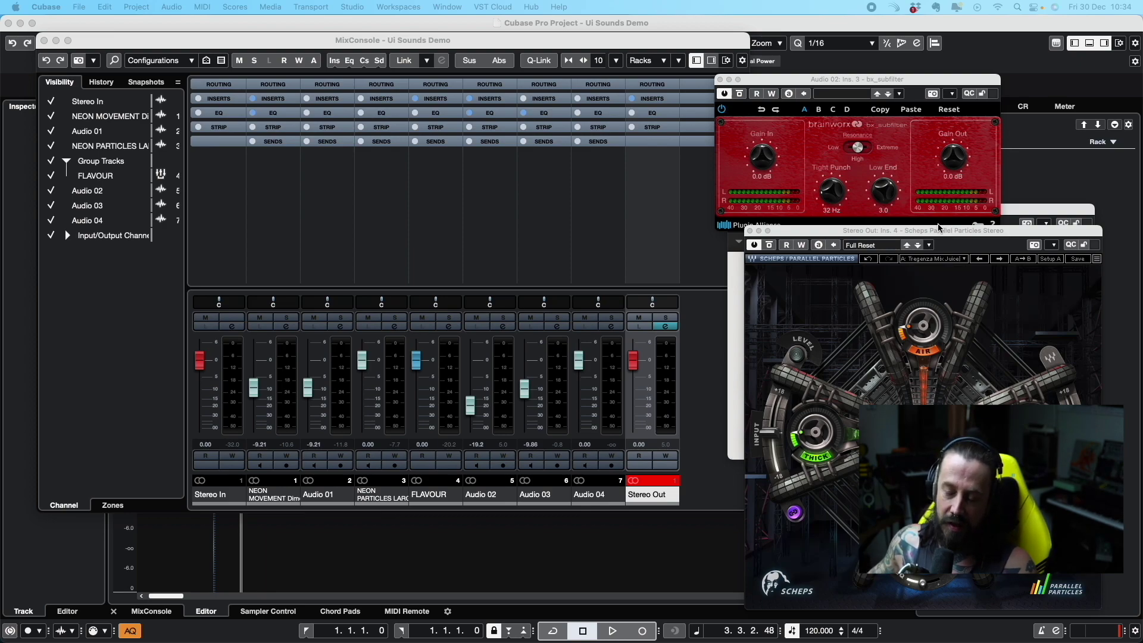
{"action": "left_click_drag", "start_coordinate": [950, 234], "coordinate": [943, 228]}
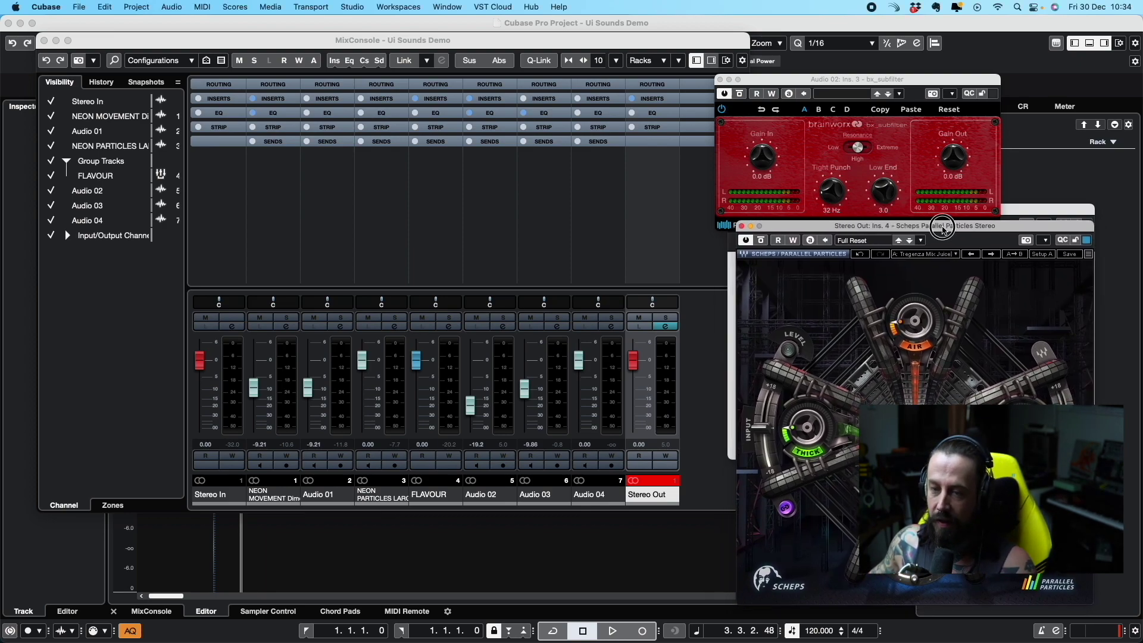
{"action": "left_click", "coordinate": [896, 85]}
{"action": "left_click_drag", "start_coordinate": [896, 85], "coordinate": [1000, 41]}
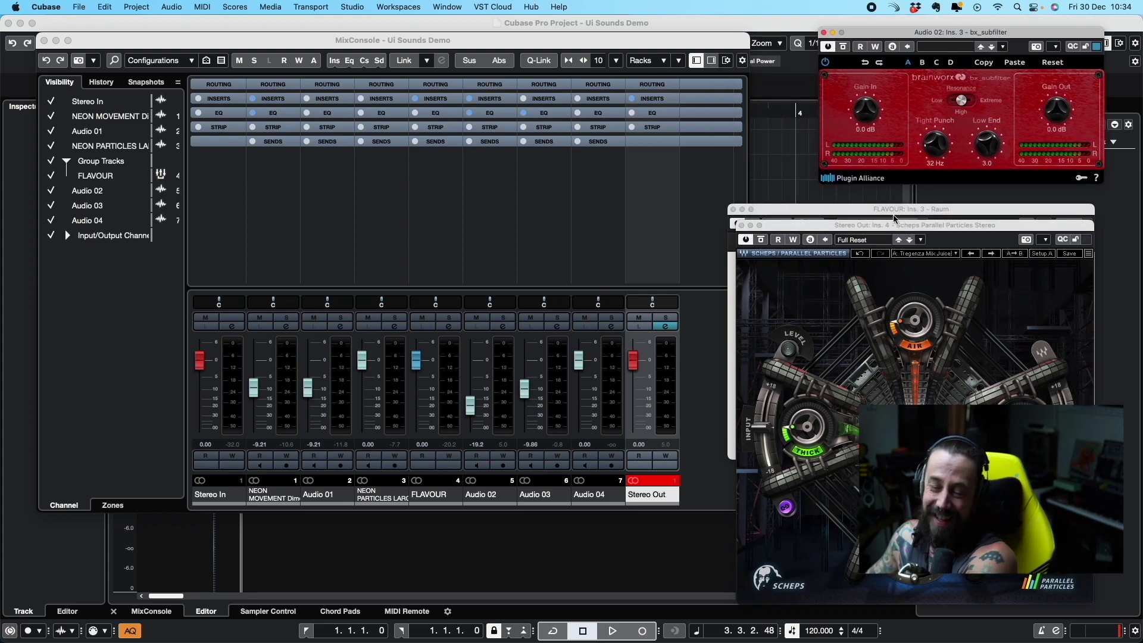
Load the Stylish Allround Limiting preset in Pro-L 2 and lower its output ceiling to -2.0 dBTP
{"action": "left_click", "coordinate": [665, 327]}
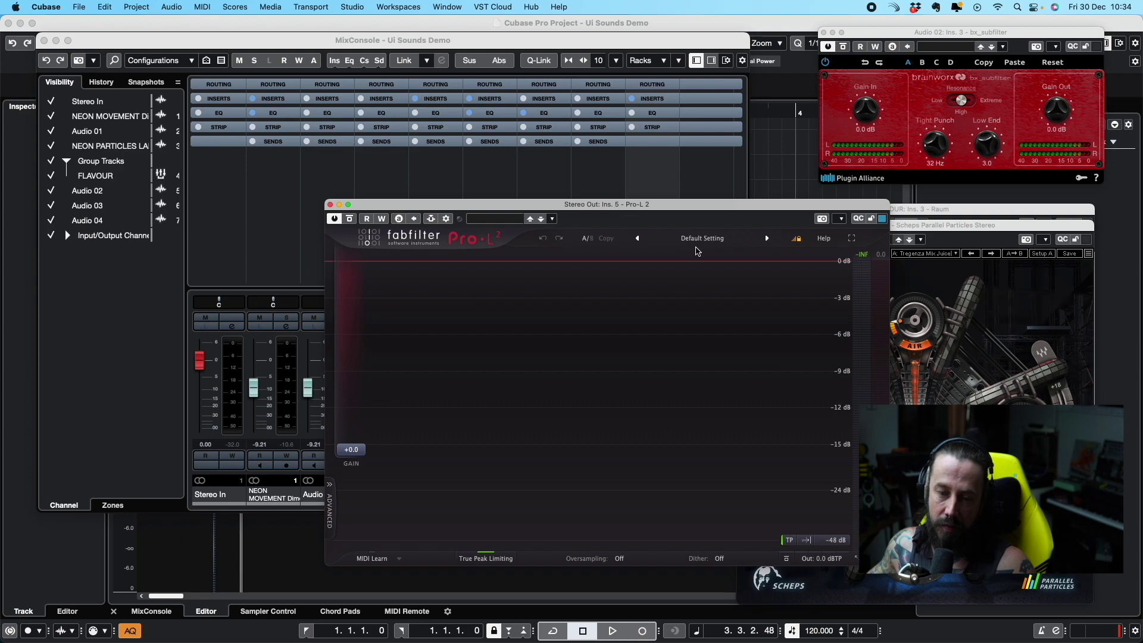
{"action": "left_click", "coordinate": [684, 239]}
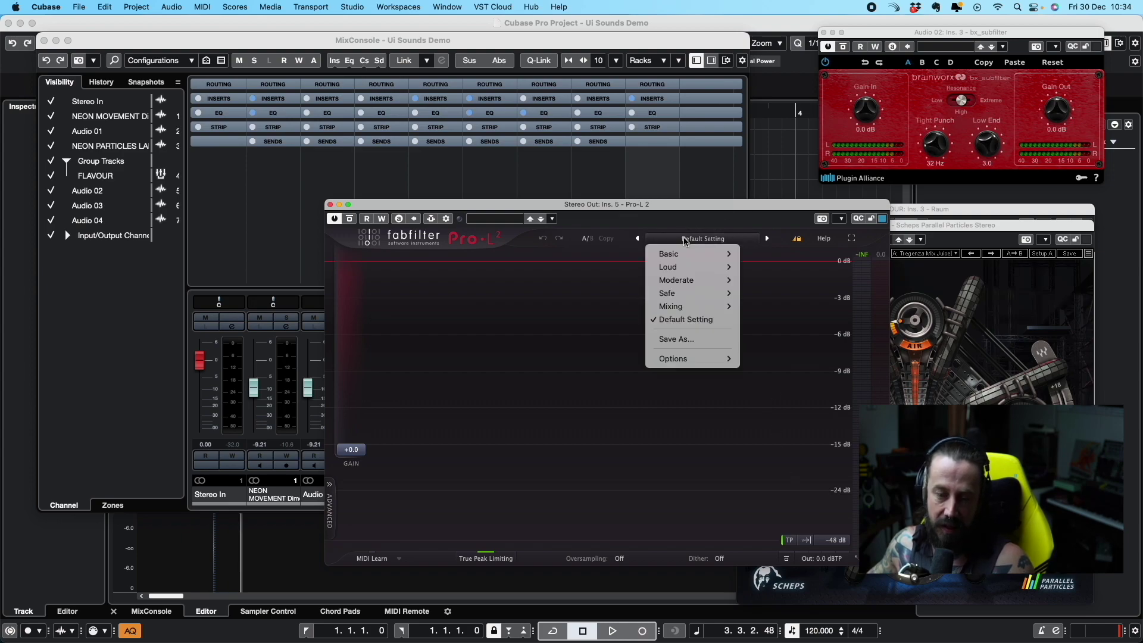
{"action": "mouse_move", "coordinate": [690, 284]}
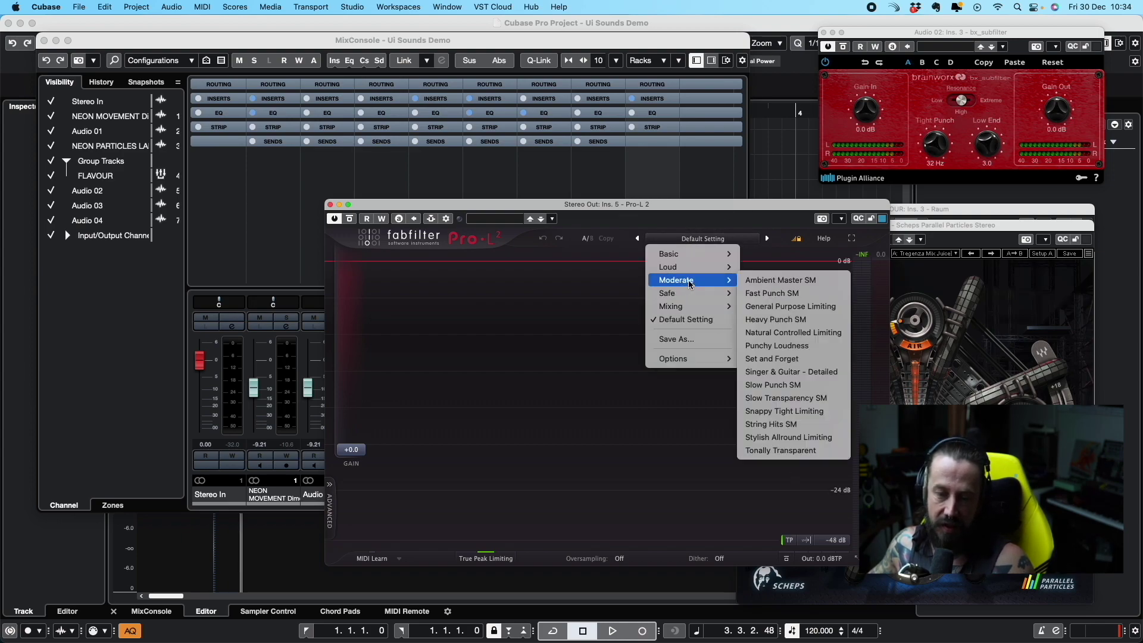
{"action": "left_click", "coordinate": [815, 440]}
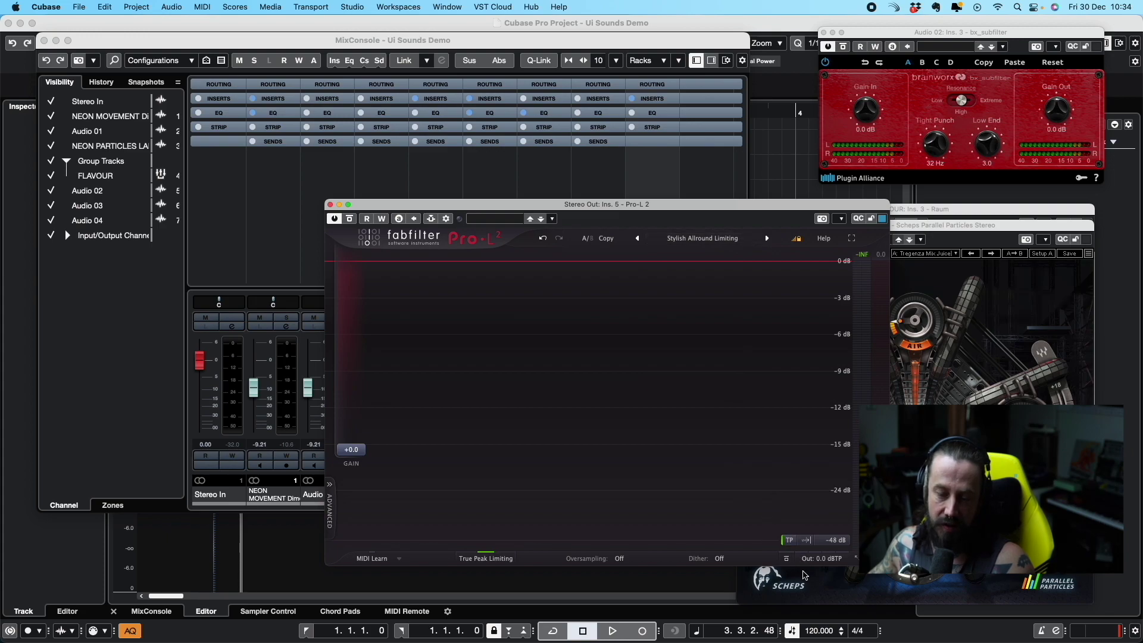
{"action": "mouse_move", "coordinate": [824, 564]}
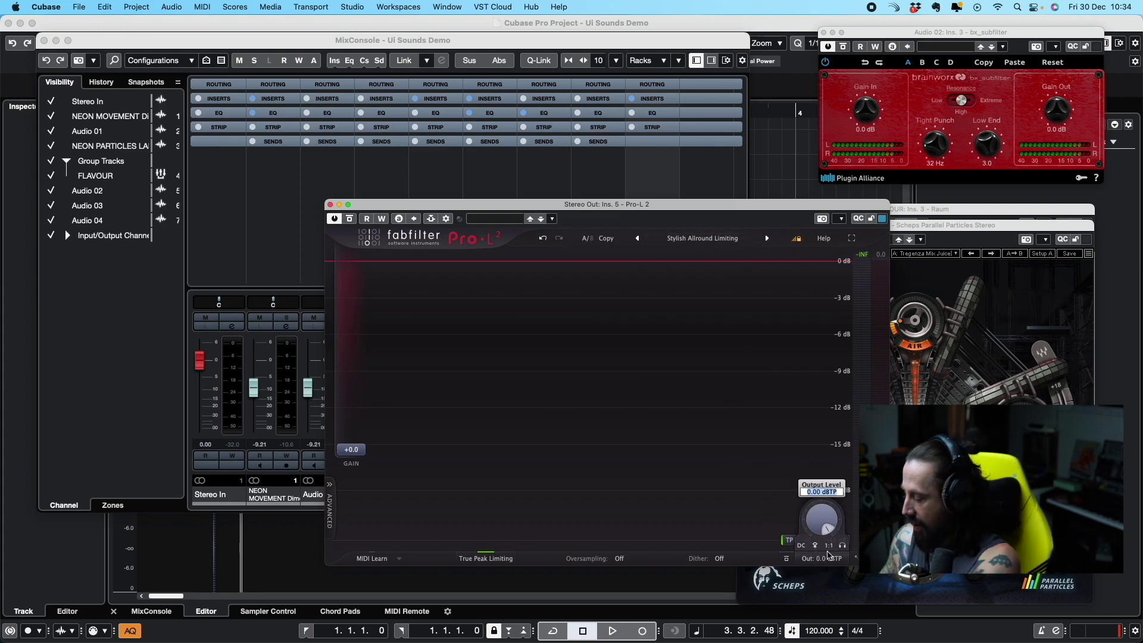
{"action": "scroll", "coordinate": [828, 555], "scroll_direction": "down", "scroll_amount": 5}
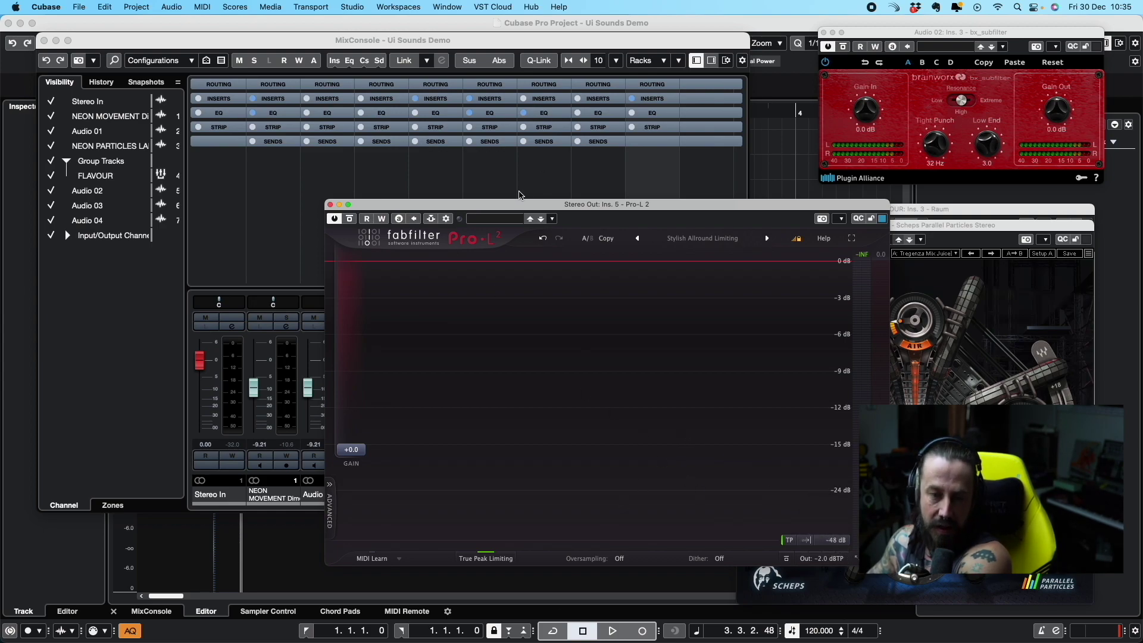
Raise the Pro-L 2 gain to about +5.7 dB and audition the louder master from bar 3
{"action": "key", "text": "F3"}
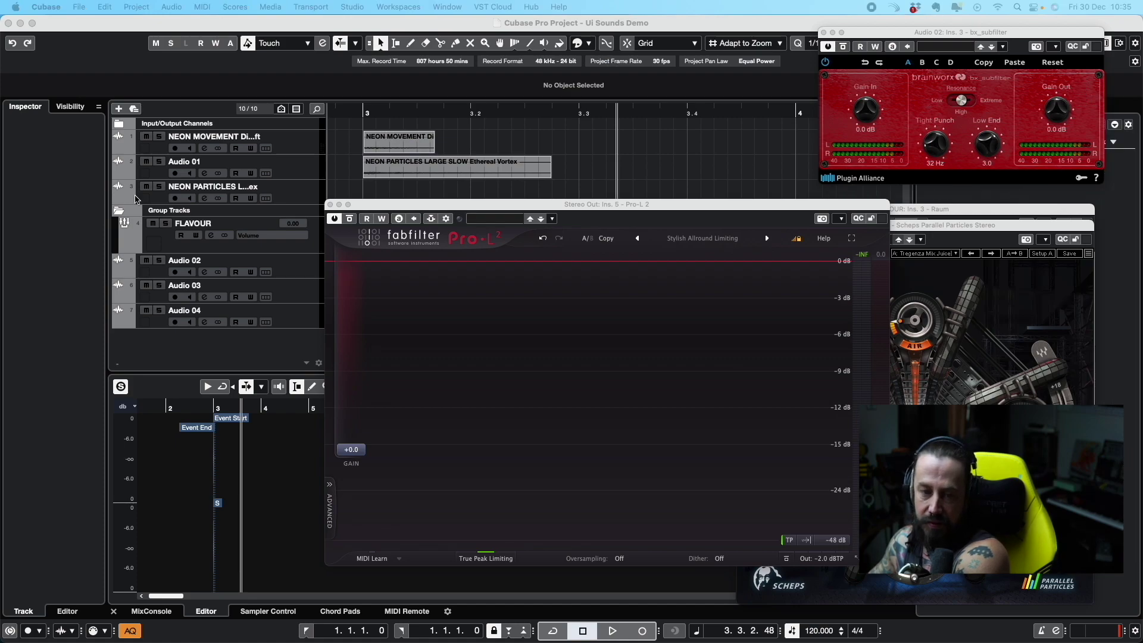
{"action": "left_click_drag", "start_coordinate": [475, 197], "coordinate": [724, 183]}
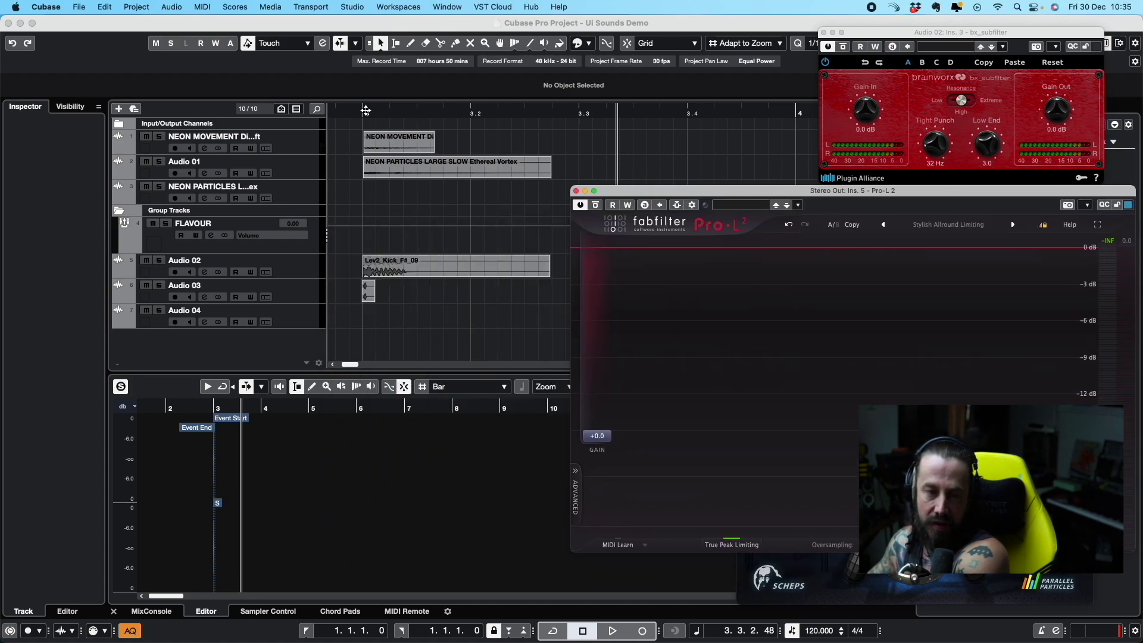
{"action": "left_click", "coordinate": [366, 110]}
{"action": "key", "text": "space"}
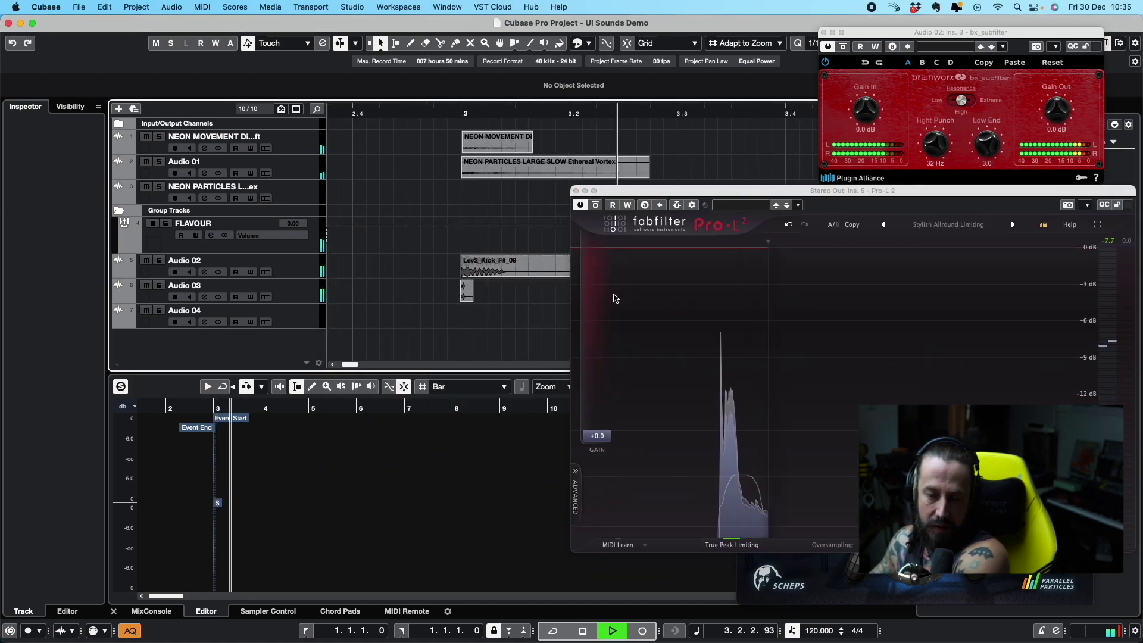
{"action": "key", "text": "space"}
{"action": "left_click_drag", "start_coordinate": [597, 435], "coordinate": [598, 400]}
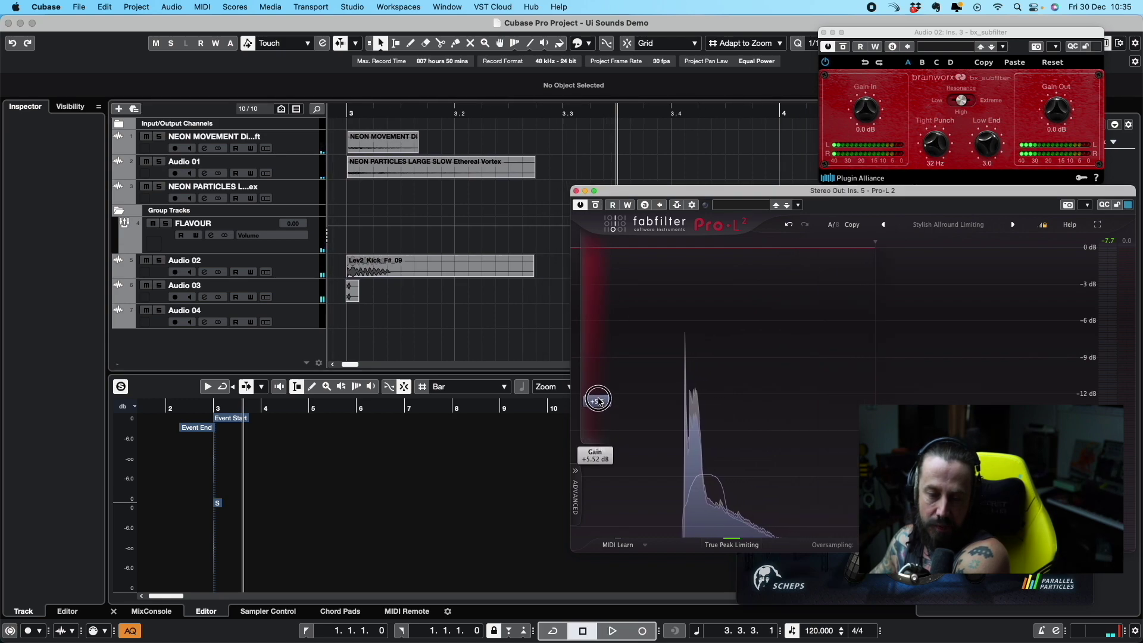
{"action": "left_click", "coordinate": [426, 221]}
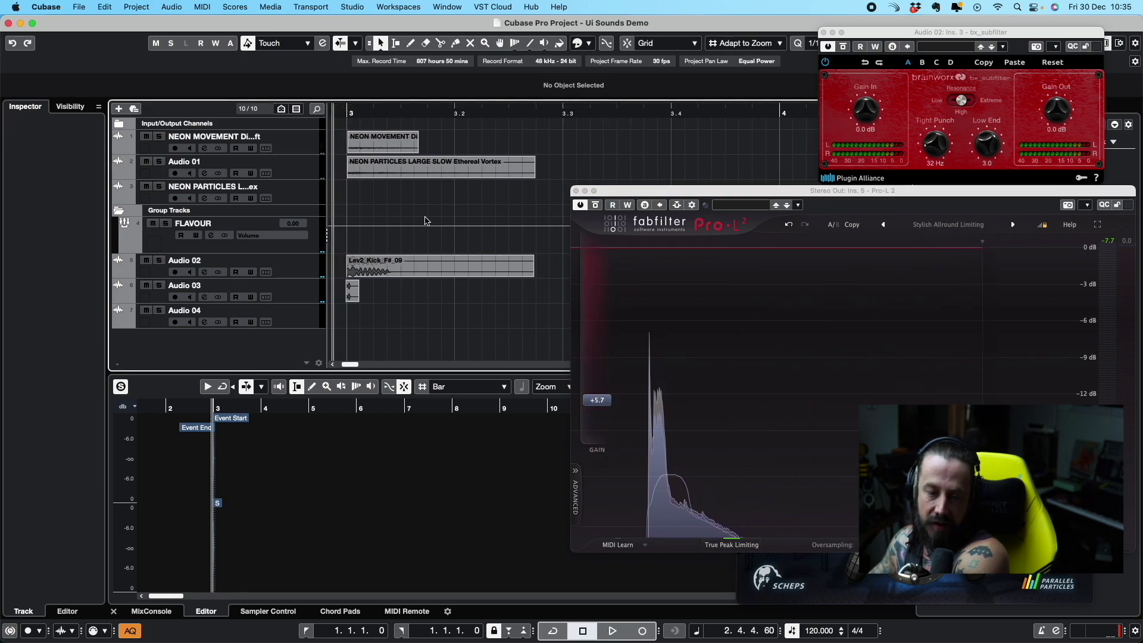
{"action": "key", "text": "space"}
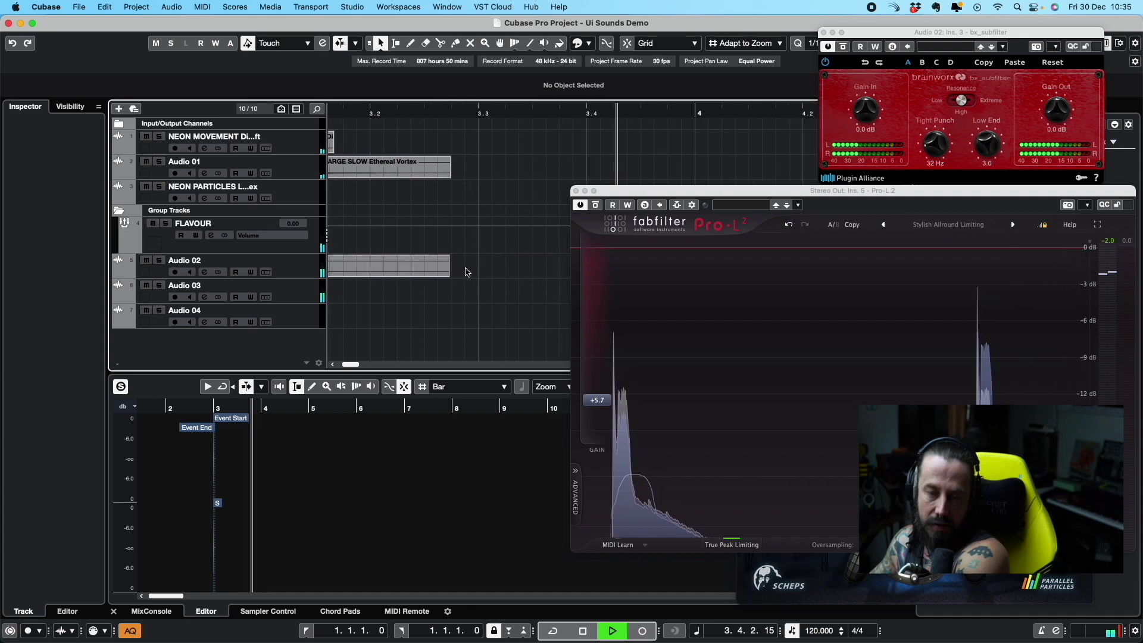
{"action": "key", "text": "space"}
Copy the three layered events at bar 3 onto bar 4
{"action": "left_click_drag", "start_coordinate": [354, 364], "coordinate": [347, 364]}
{"action": "key", "text": "alt+1"}
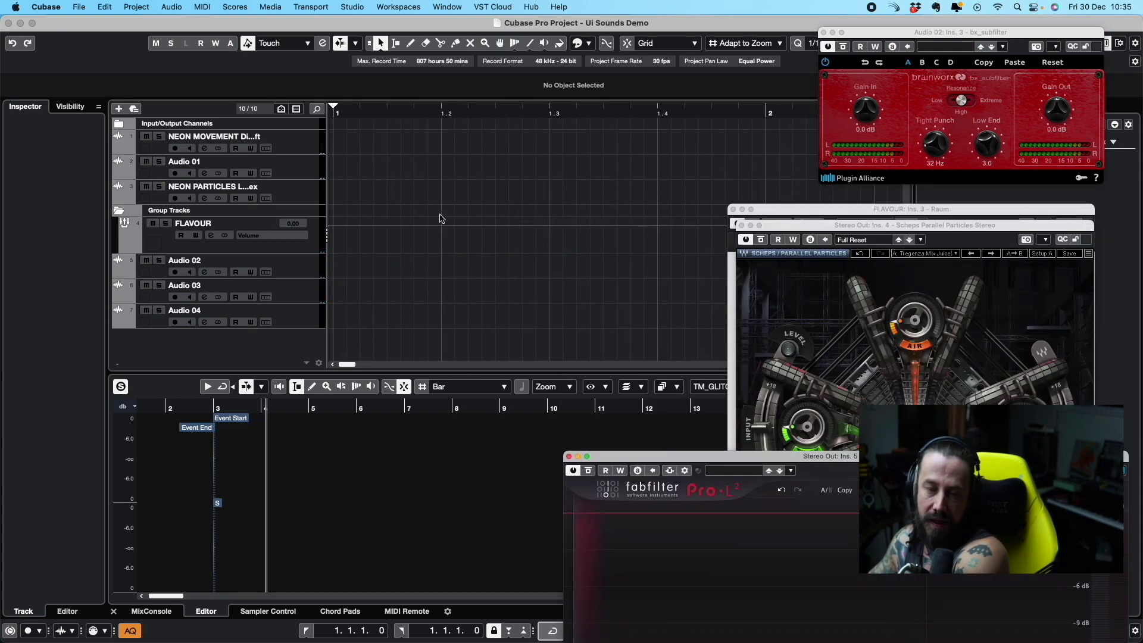
{"action": "key", "text": "g"}
{"action": "key", "text": "g"}
{"action": "key", "text": "g"}
{"action": "left_click", "coordinate": [440, 108]}
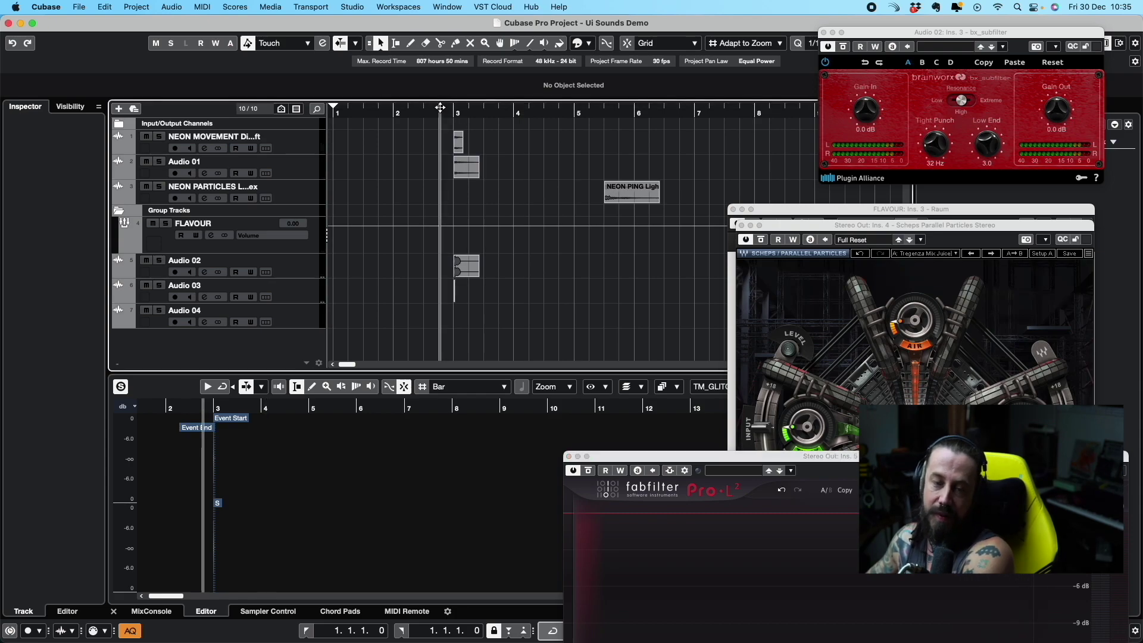
{"action": "key", "text": "space"}
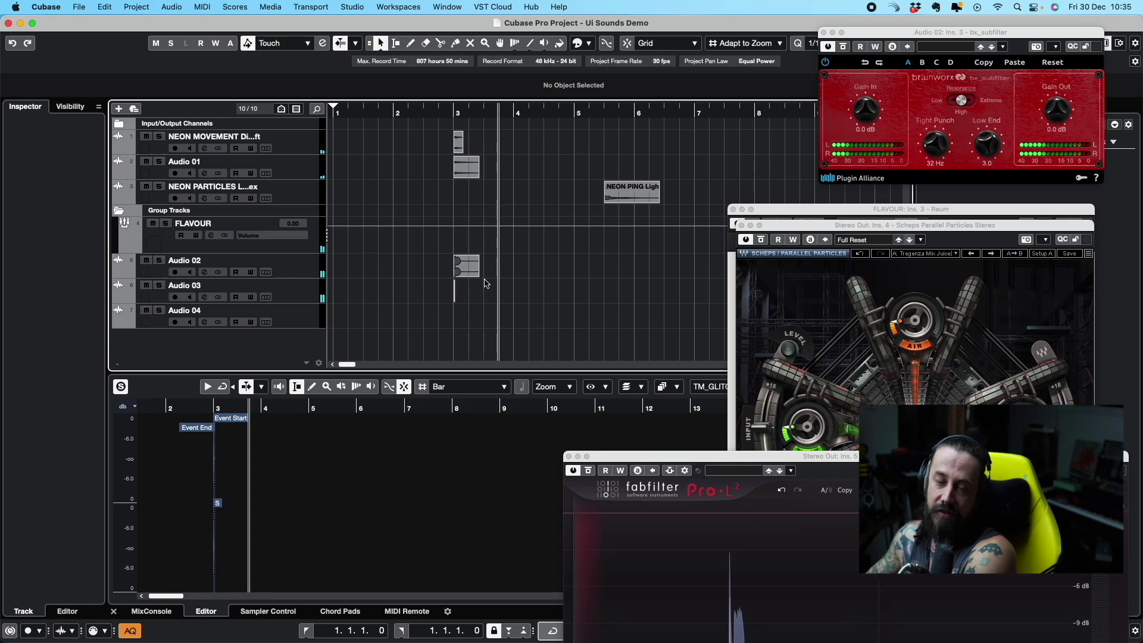
{"action": "left_click_drag", "start_coordinate": [486, 283], "coordinate": [439, 117]}
{"action": "left_click_drag", "start_coordinate": [459, 158], "coordinate": [567, 174]}
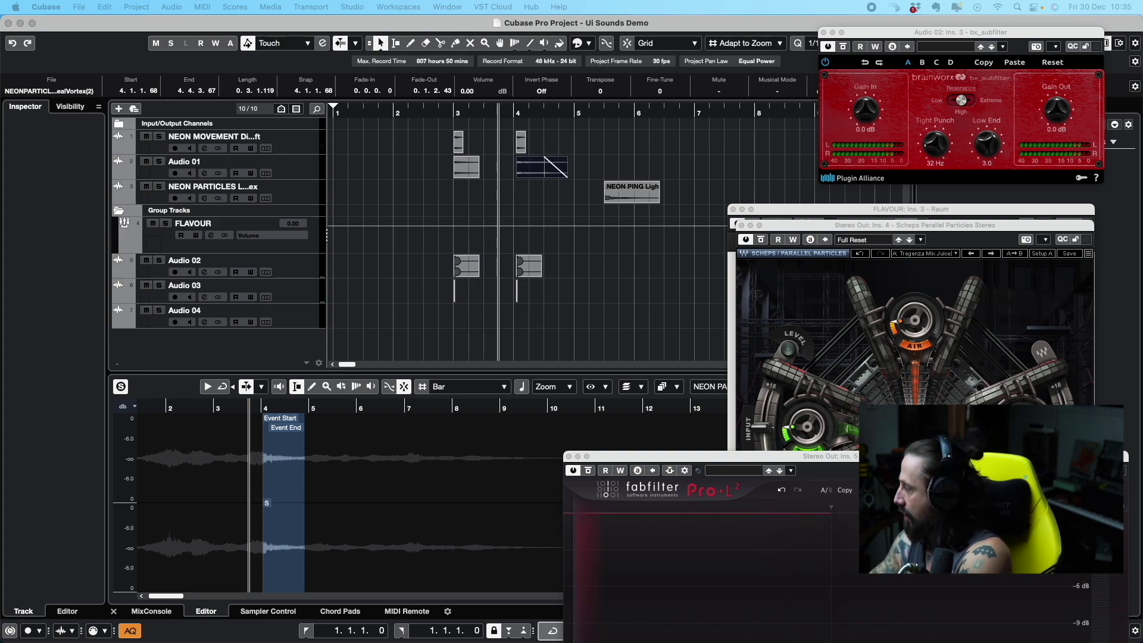
Apply a -3 semitone Pitch Shift to the NEON PARTICLES copy through Direct Offline Processing
{"action": "key", "text": "F7"}
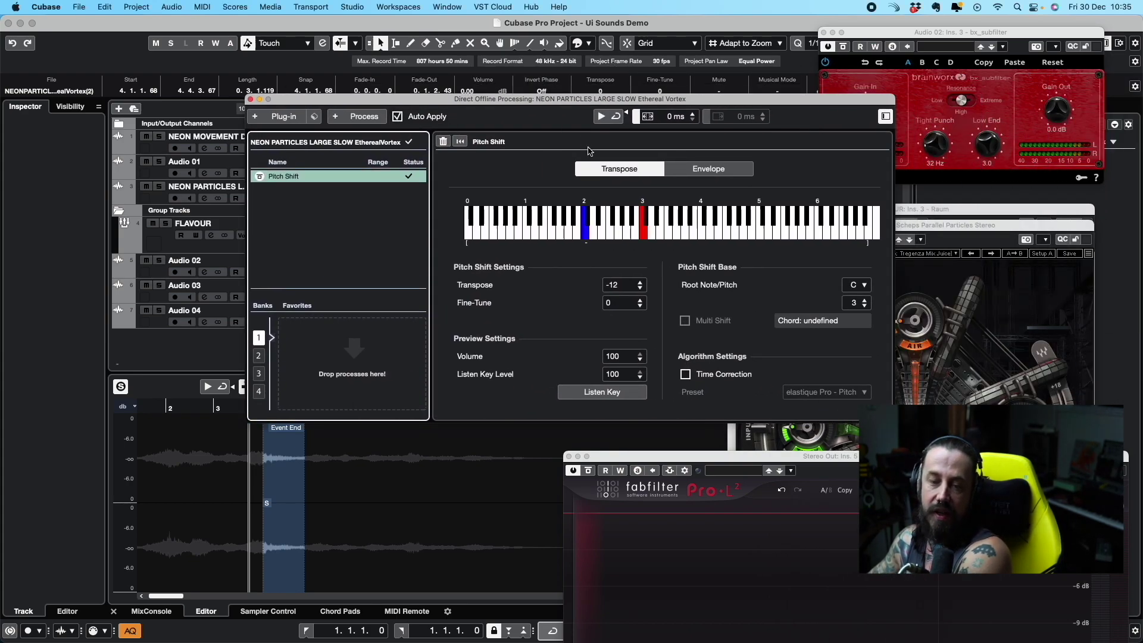
{"action": "left_click", "coordinate": [628, 234]}
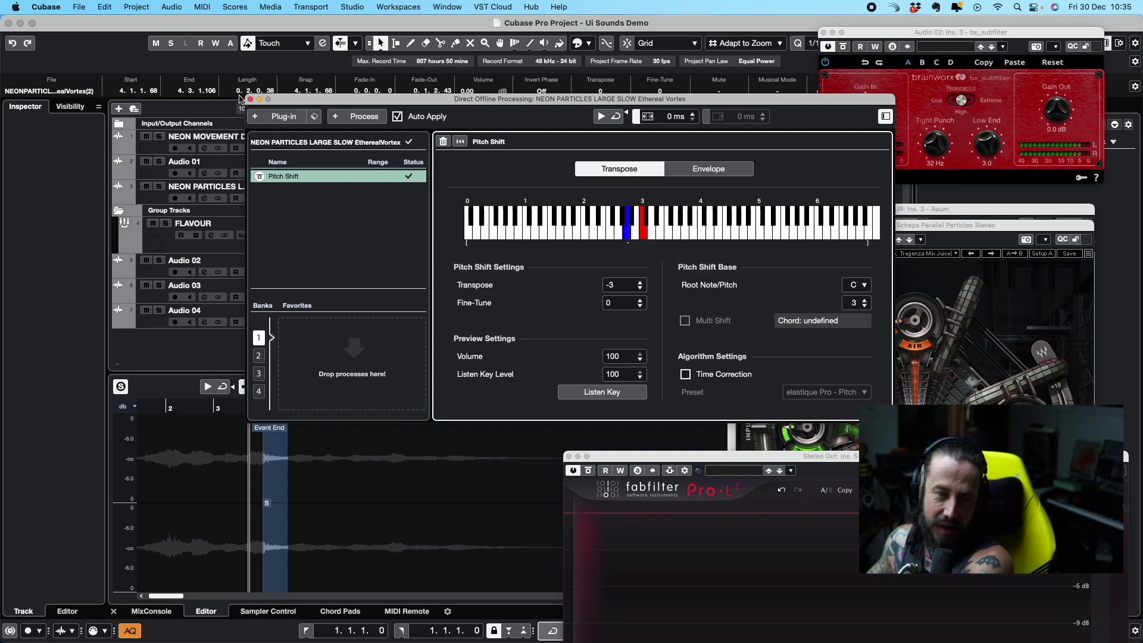
Move the bar-4 NEON MOVEMENT copy later to 4.2.2.56
{"action": "left_click", "coordinate": [250, 100]}
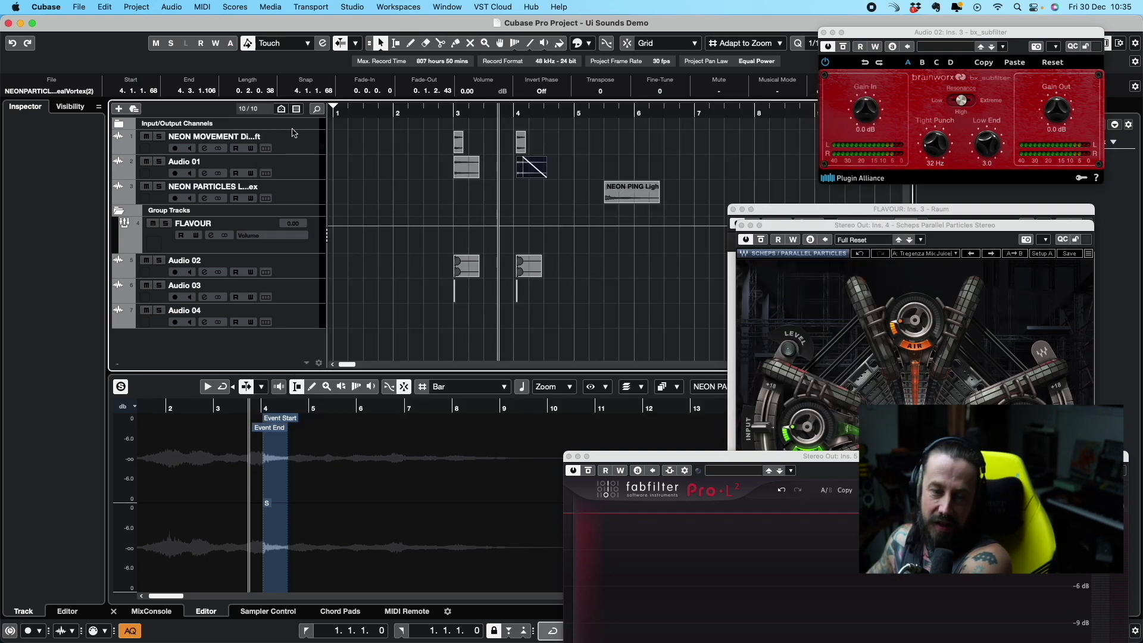
{"action": "left_click", "coordinate": [522, 147]}
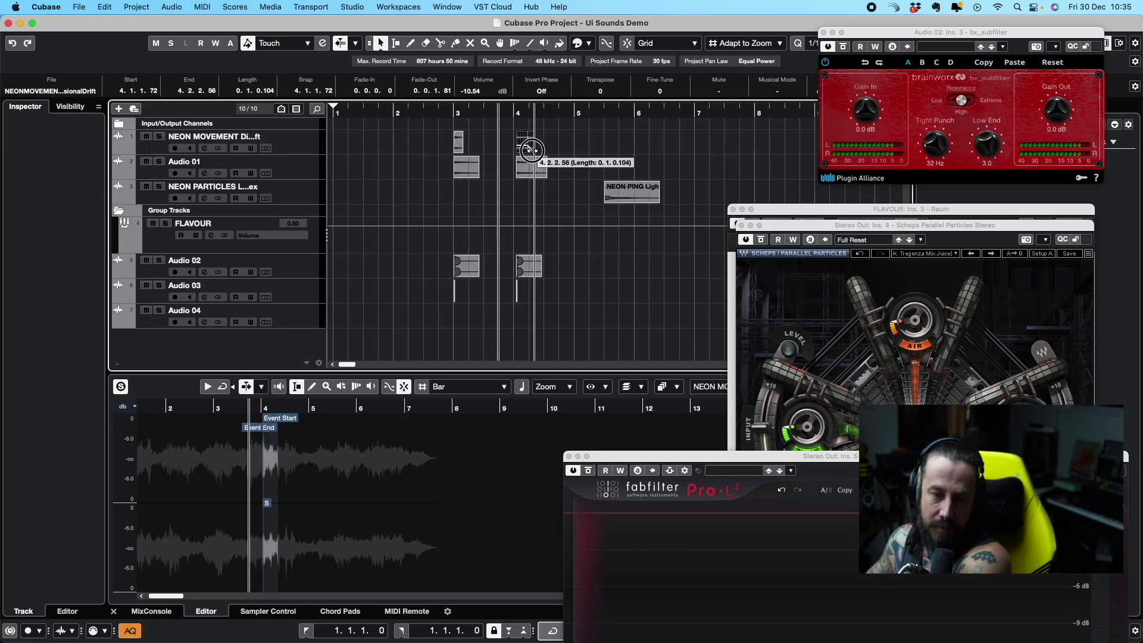
{"action": "mouse_move", "coordinate": [523, 137]}
{"action": "left_mouse_down"}
{"action": "mouse_move", "coordinate": [540, 141]}
{"action": "mouse_move", "coordinate": [522, 143]}
{"action": "left_mouse_up"}
Extend the pitched NEON PARTICLES copy to end at 4.3.3.102 and audition the variant
{"action": "left_click", "coordinate": [524, 175]}
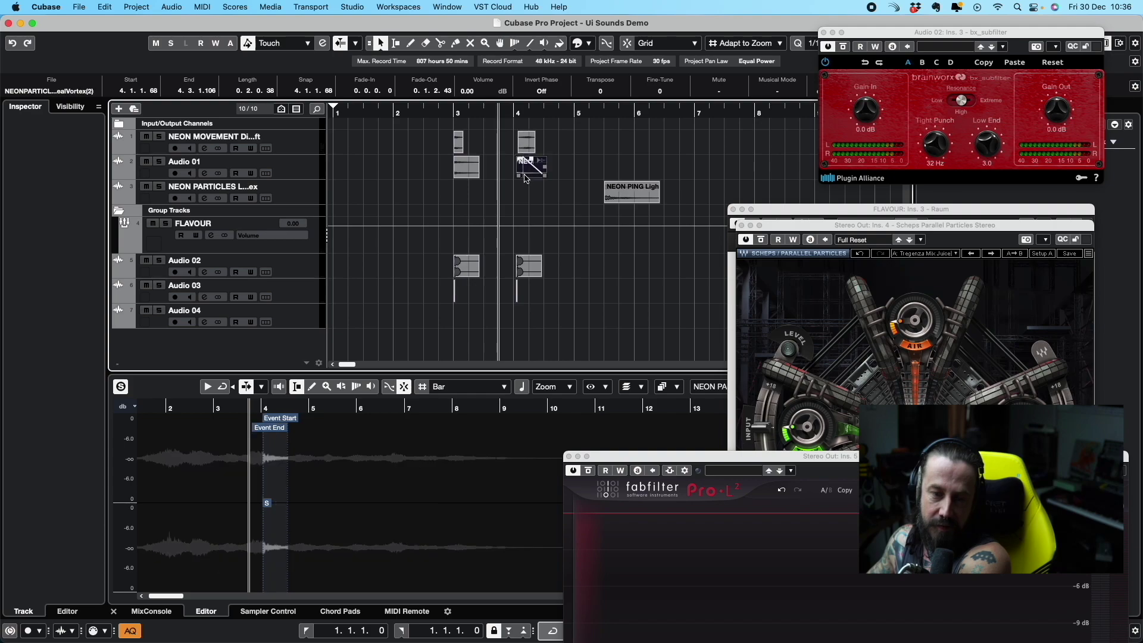
{"action": "left_click", "coordinate": [449, 111]}
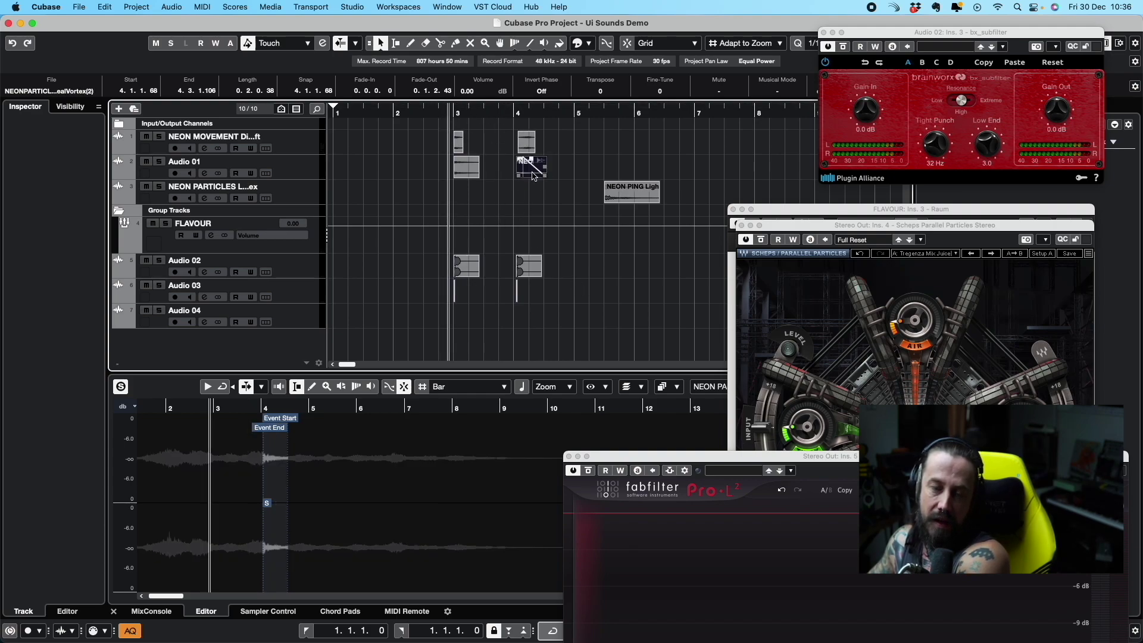
{"action": "key", "text": "space"}
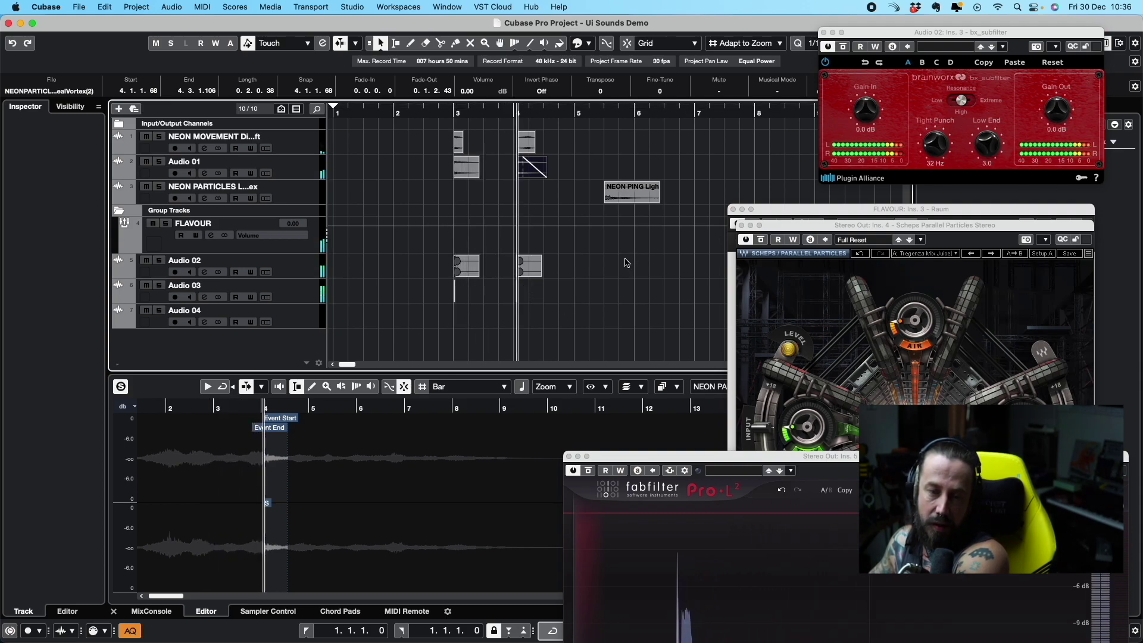
{"action": "key", "text": "space"}
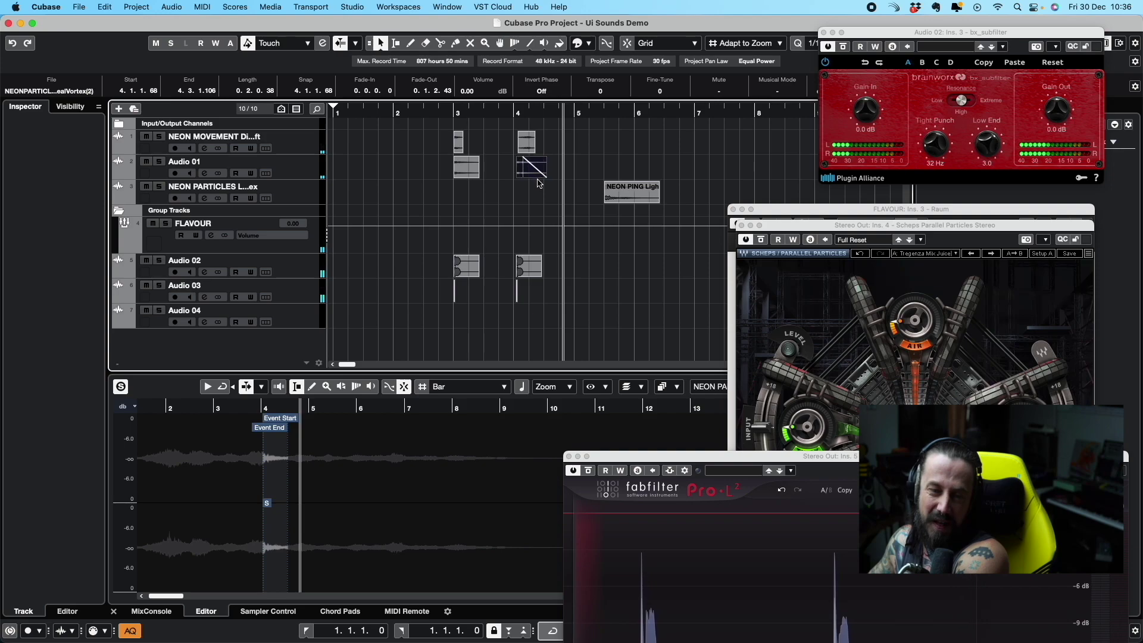
{"action": "left_click_drag", "start_coordinate": [545, 174], "coordinate": [523, 171]}
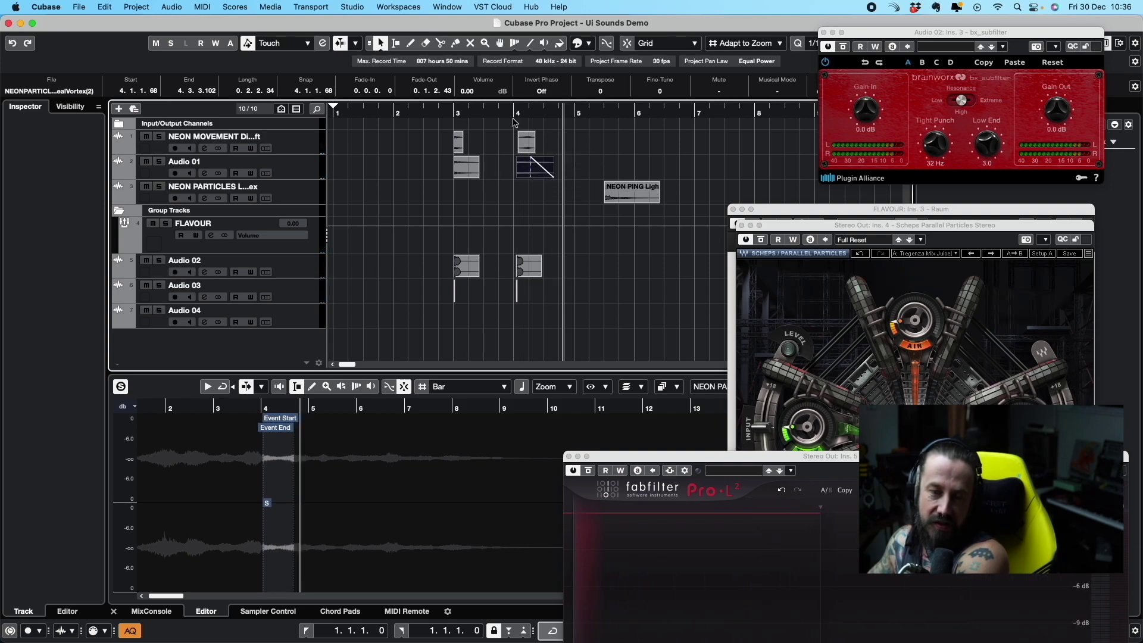
{"action": "key", "text": "space"}
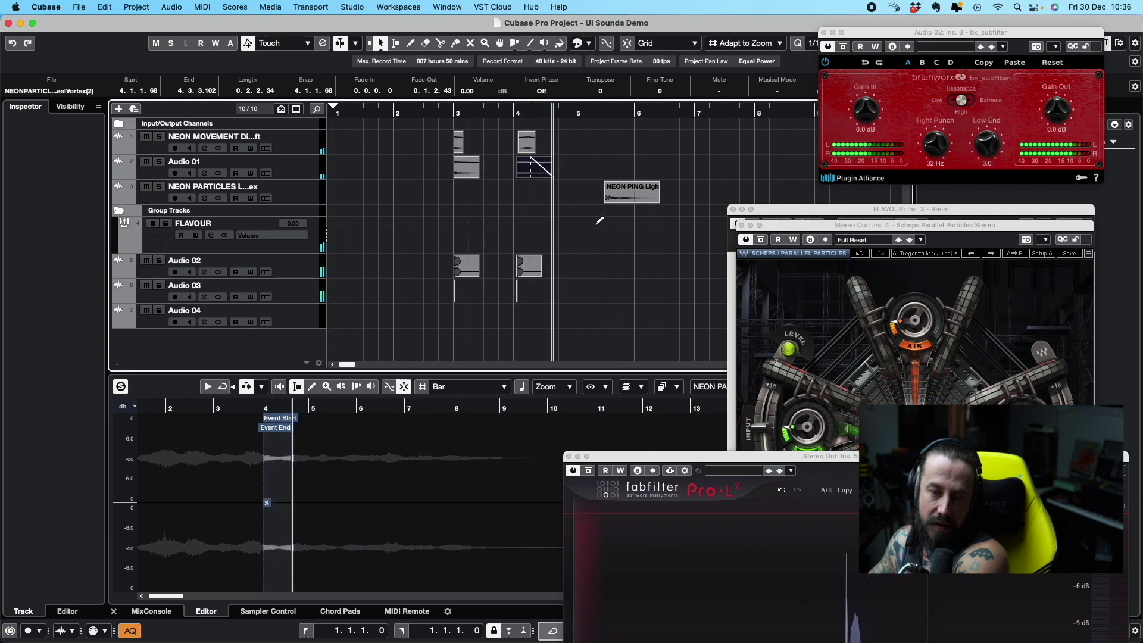
{"action": "left_click", "coordinate": [509, 111]}
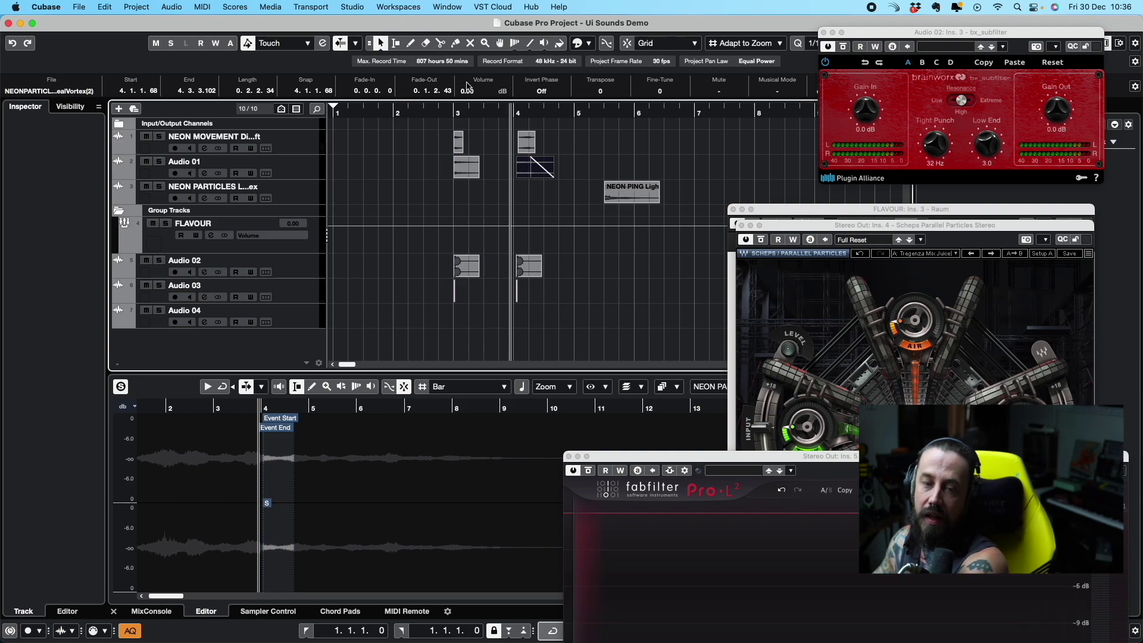
{"action": "left_click", "coordinate": [446, 111]}
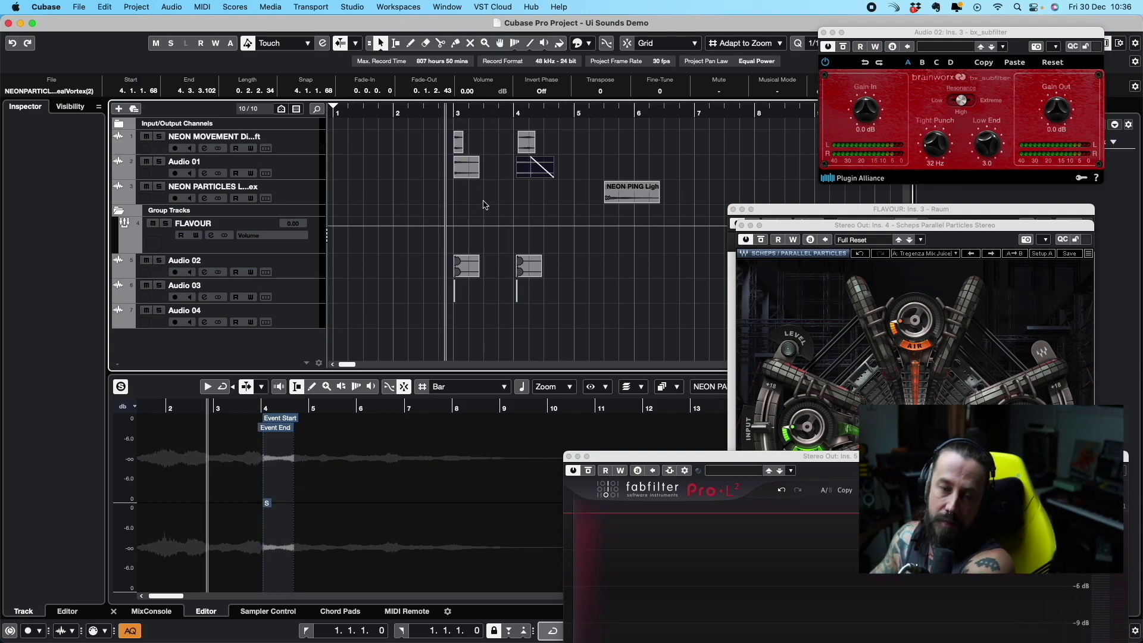
{"action": "key", "text": "space"}
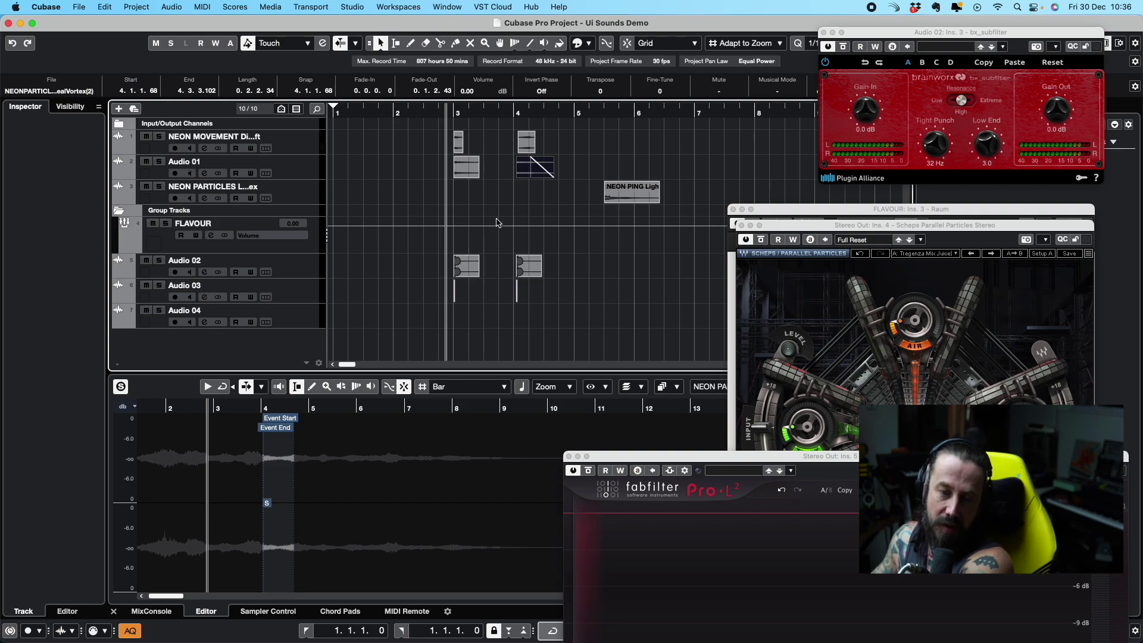
{"action": "left_click", "coordinate": [515, 117]}
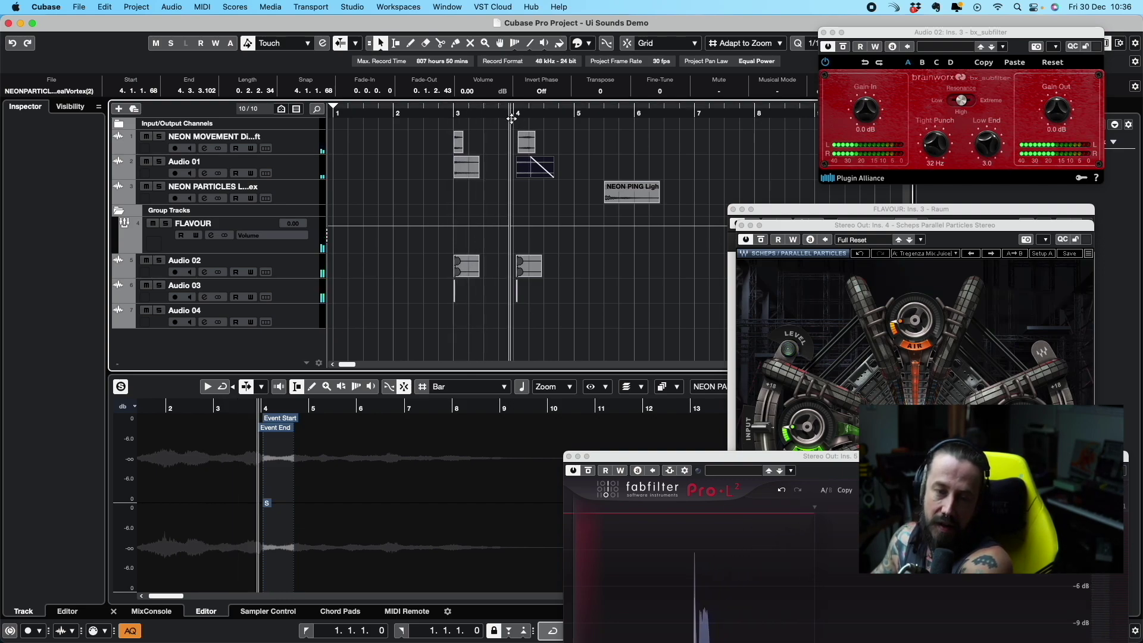